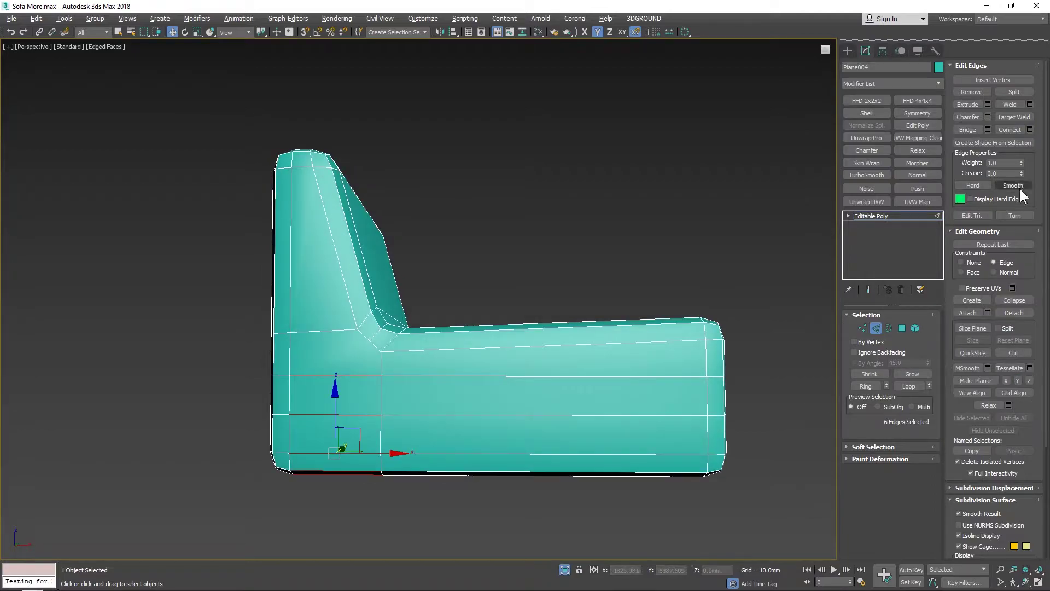
- Connect the selected lower side edges with one vertical loop and cut an edge from its top vertex to the inner backrest-seat corner
left_click(1030, 130)
key("1")
key("alt+c")
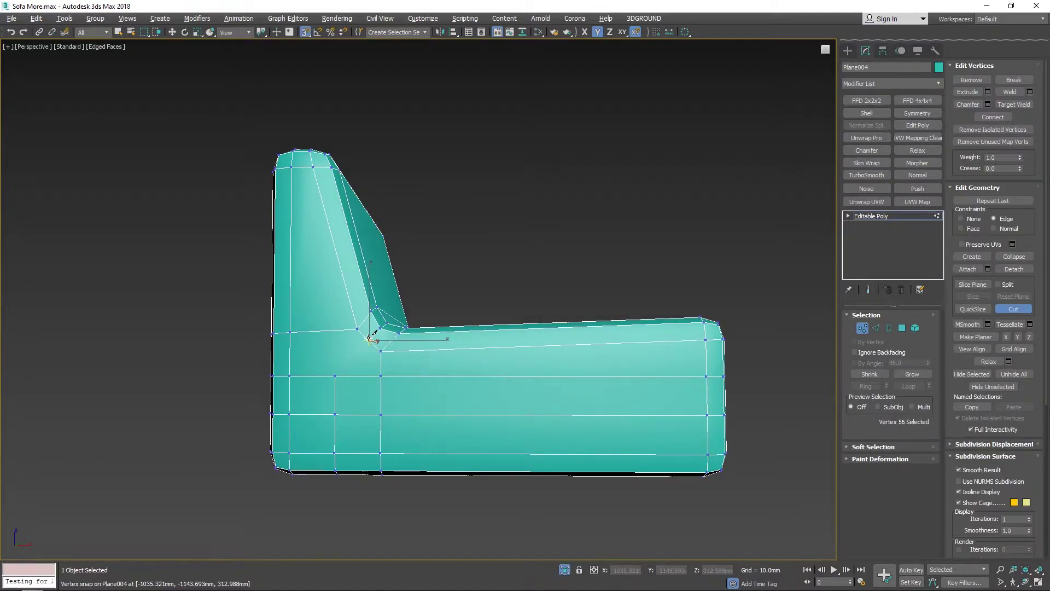
left_click(339, 374)
right_click(339, 374)
key("s")
- Adjust the side vertices around the inner backrest-seat corner, moving the top vertex of the new loop about 18 mm toward the seat front
scroll(339, 373, "up", 5)
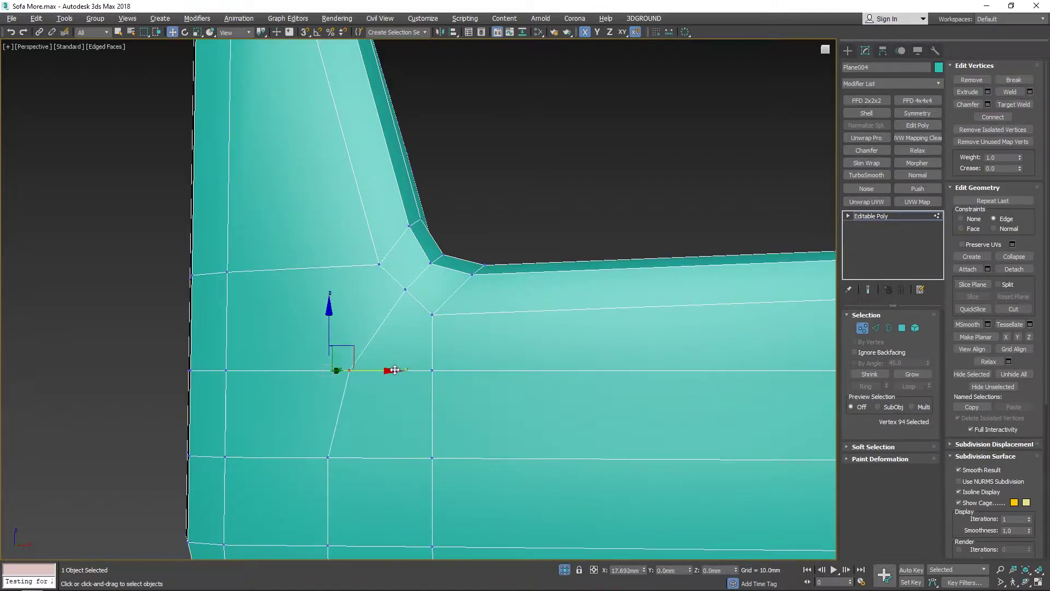
key("f")
scroll(410, 328, "up", 5)
left_click(405, 314)
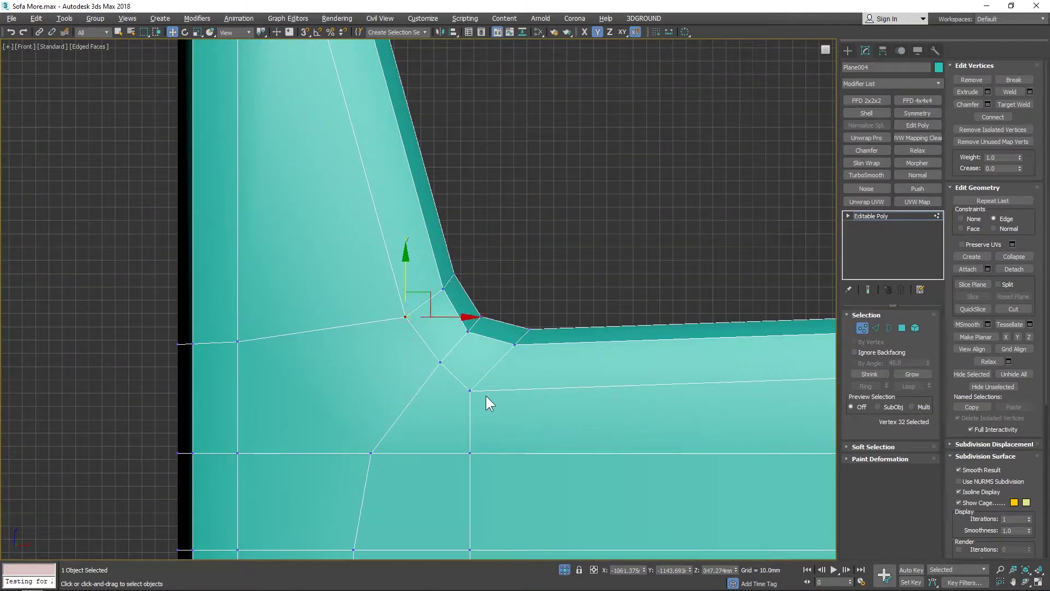
left_click_drag(529, 388, 528, 388)
scroll(458, 387, "down", 6)
scroll(461, 394, "up", 2)
middle_click_drag(461, 394, 417, 343)
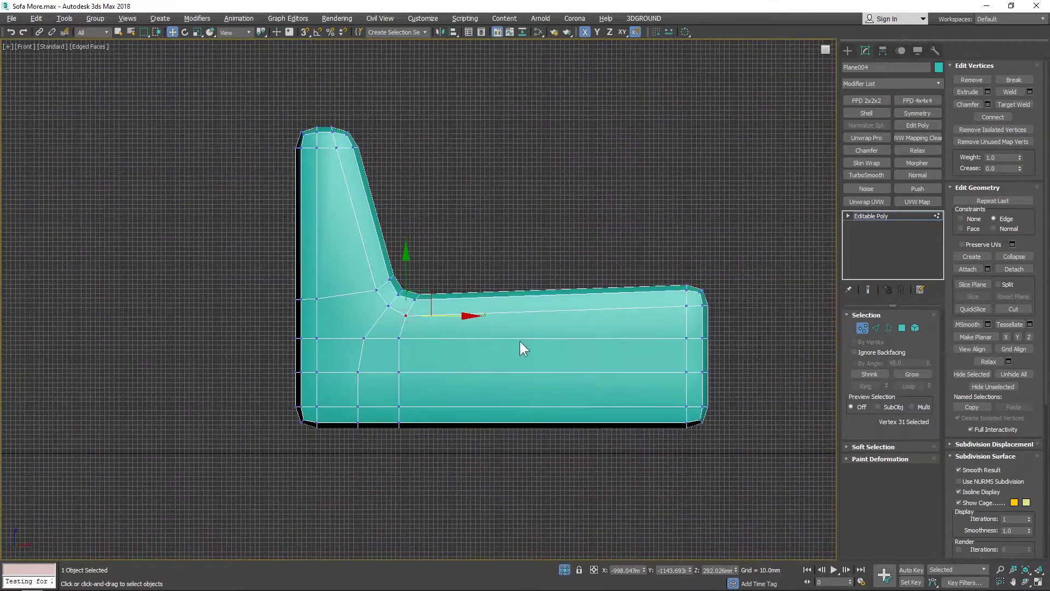
- Connect the full ring of edges running across the module's width with 2 segments
key("2")
key("t")
left_click(382, 238)
key("alt+r")
left_click(1030, 130)
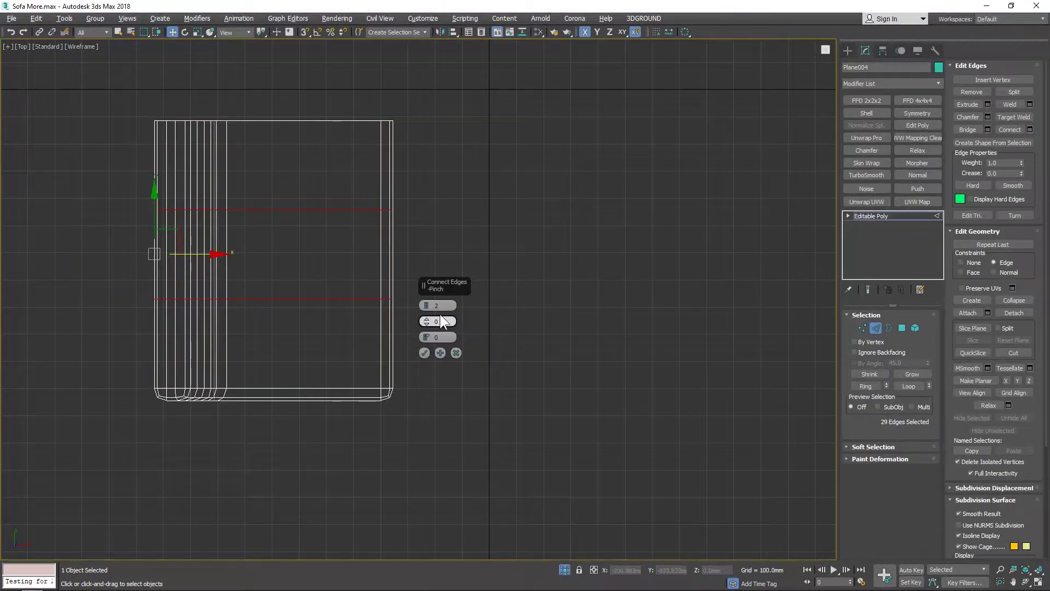
left_click(424, 353)
key("2")
- Duplicate the whole sofa module and place the copy over the 130 front-view drawing
key("f")
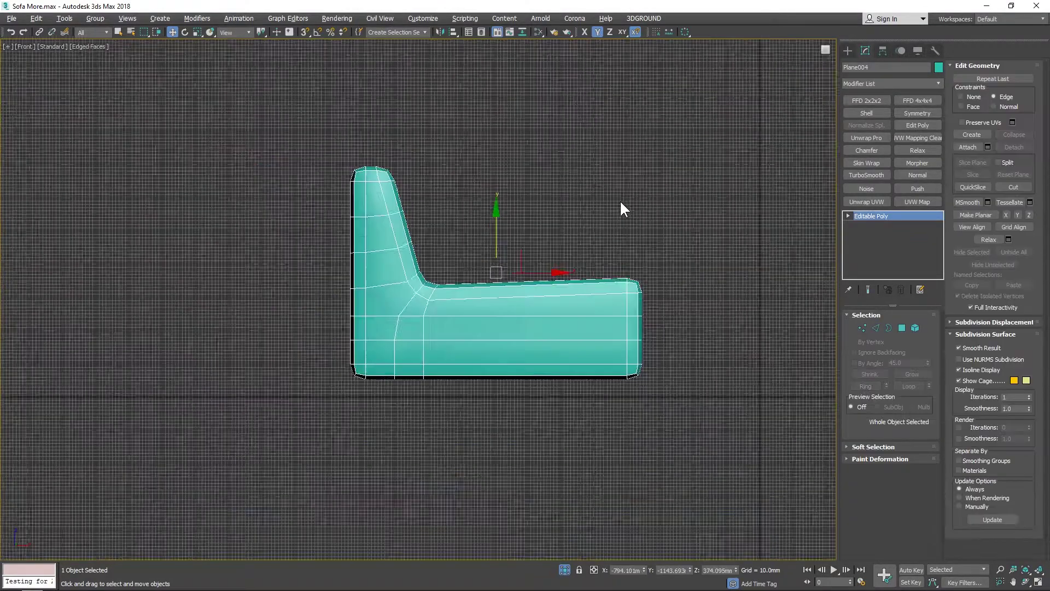
scroll(643, 202, "up", 4)
left_click_drag(567, 251, 252, 251, "shift")
left_click(529, 347)
middle_click_drag(415, 328, 545, 337)
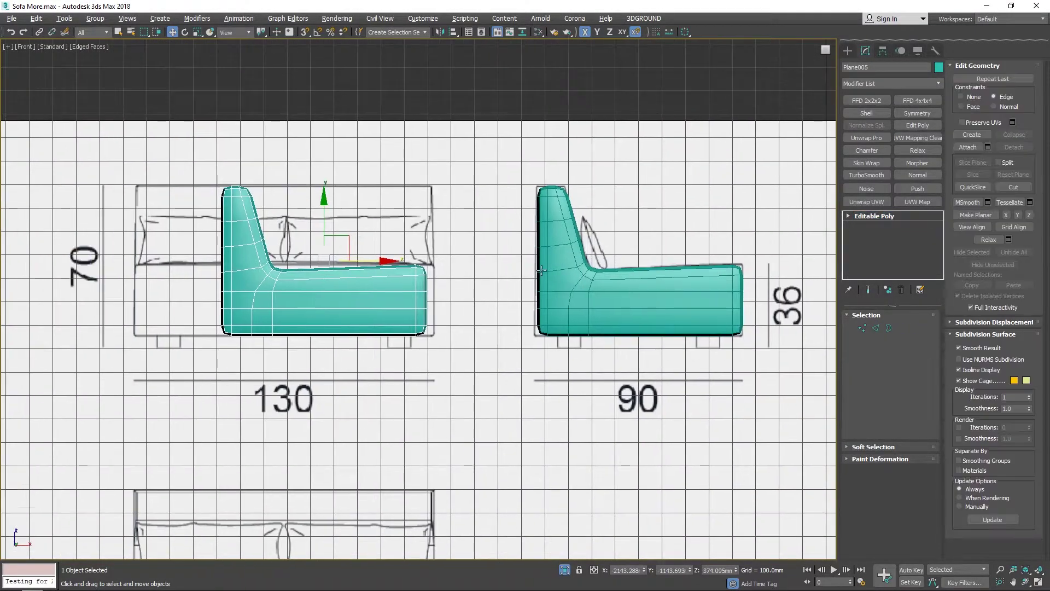
- Rotate the copy with angle snapping so it faces front and align it with the 130 drawing's left edge
key("e")
key("a")
mouse_move(356, 261)
left_mouse_down()
mouse_move(309, 274)
mouse_move(193, 265)
left_mouse_up()
key("w")
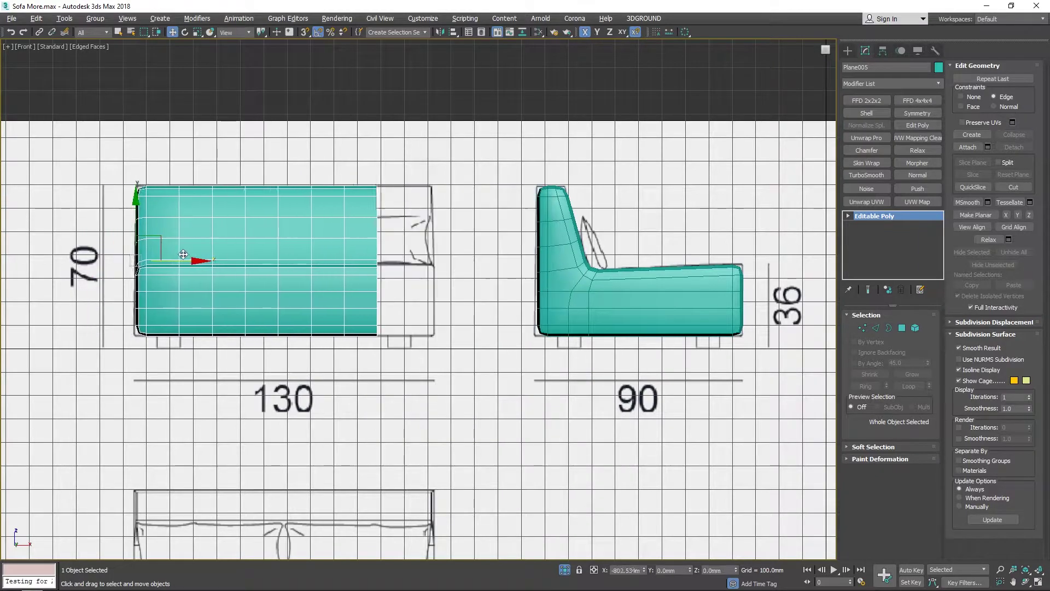
- Duplicate the front-facing module, mirror the copy and align it with the right edge of the 130 drawing
middle_click_drag(194, 265, 316, 250)
left_click_drag(317, 249, 438, 248, "shift")
left_click(521, 349)
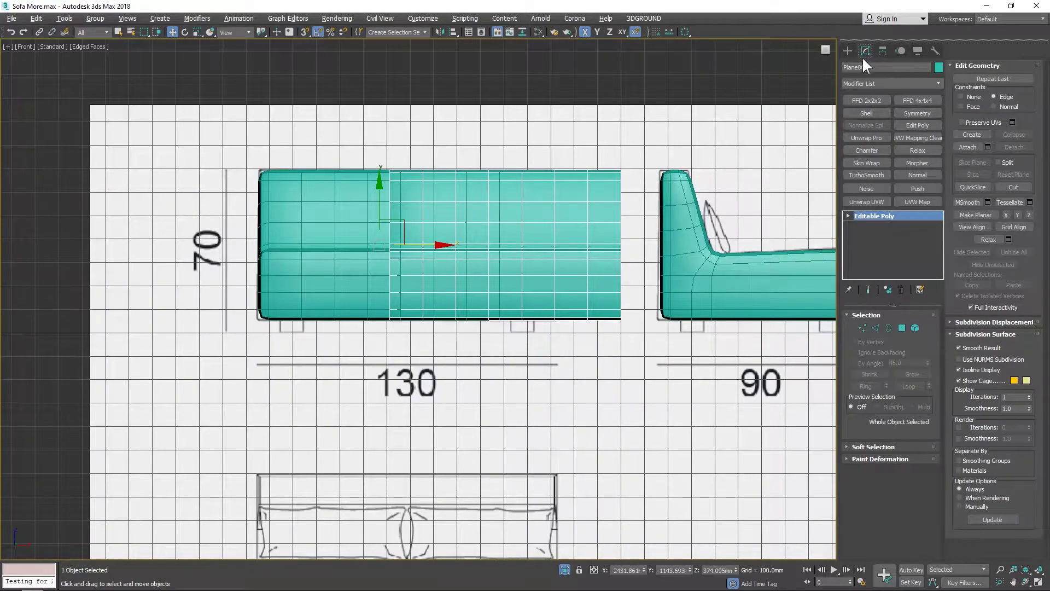
left_click(440, 33)
left_click(496, 385)
left_click_drag(411, 244, 587, 244)
- Delete the mirrored copy's overlapping left-hand polygons and move its open border to the centre of the 130 drawing
left_click(394, 139)
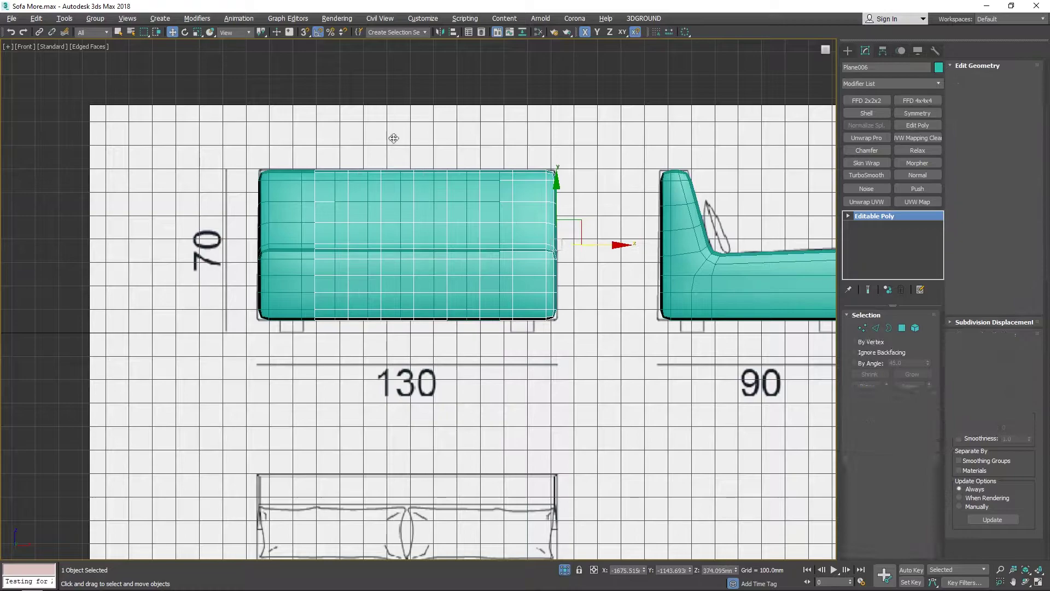
key("4")
left_click_drag(394, 139, 228, 583)
key("Delete")
key("4")
key("3")
left_click(412, 244)
scroll(399, 243, "up", 2)
left_click_drag(467, 256, 452, 256)
- Remove the inner vertical edge loops of the right half and reconnect its horizontal edges with 4 segments
key("2")
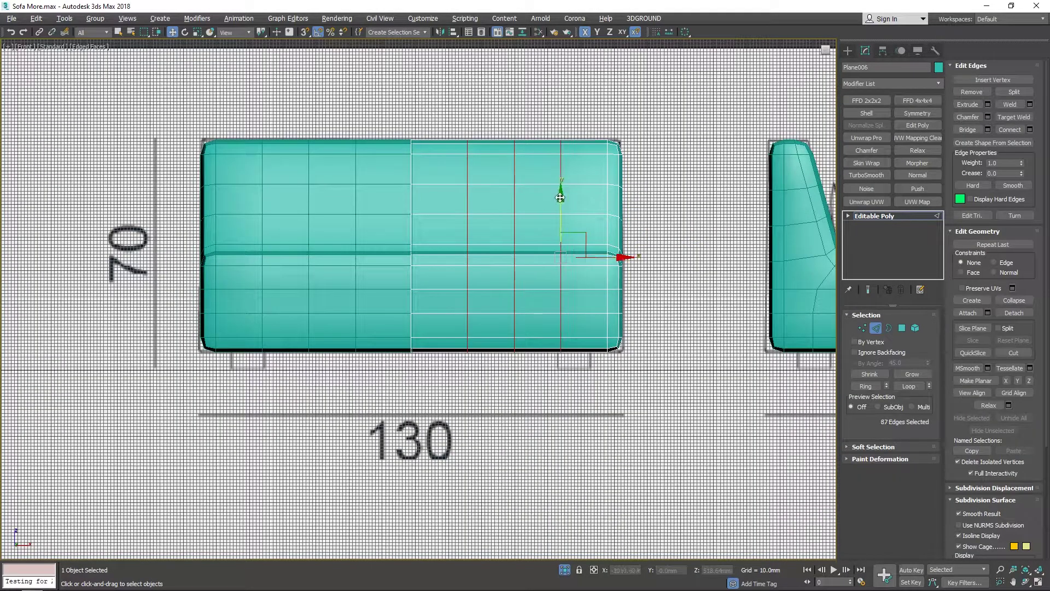
key("ctrl+BackSpace")
left_click(1030, 129)
scroll(608, 302, "up", 2)
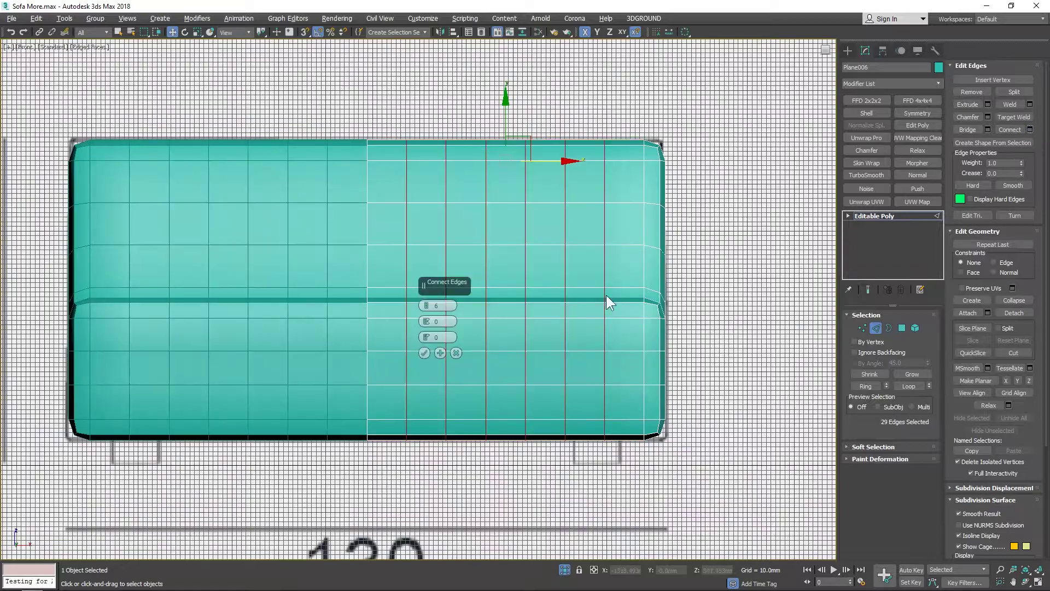
left_click_drag(427, 306, 428, 312)
left_click(428, 303)
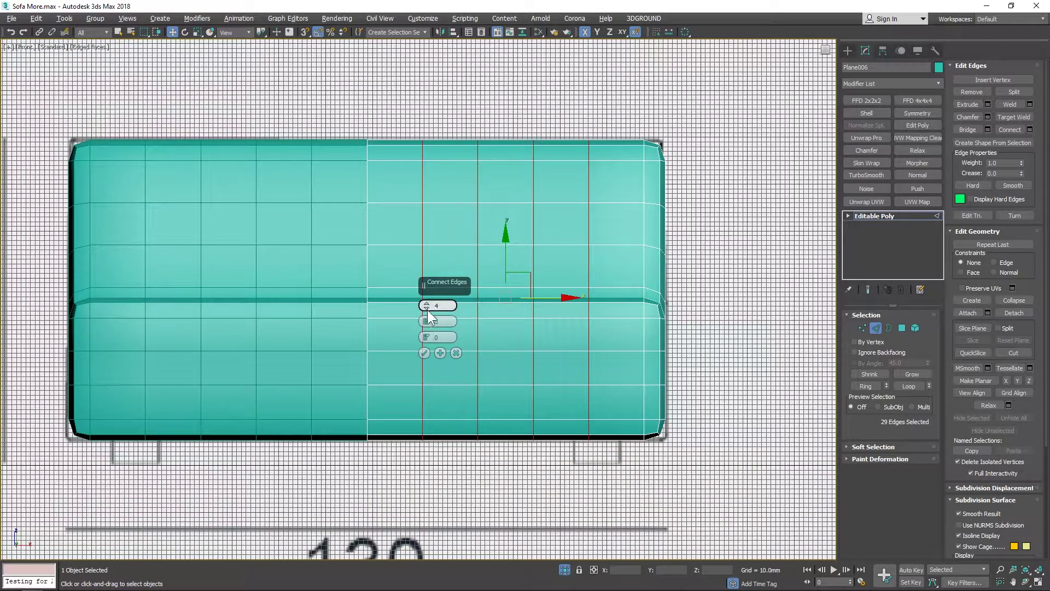
left_click(424, 352)
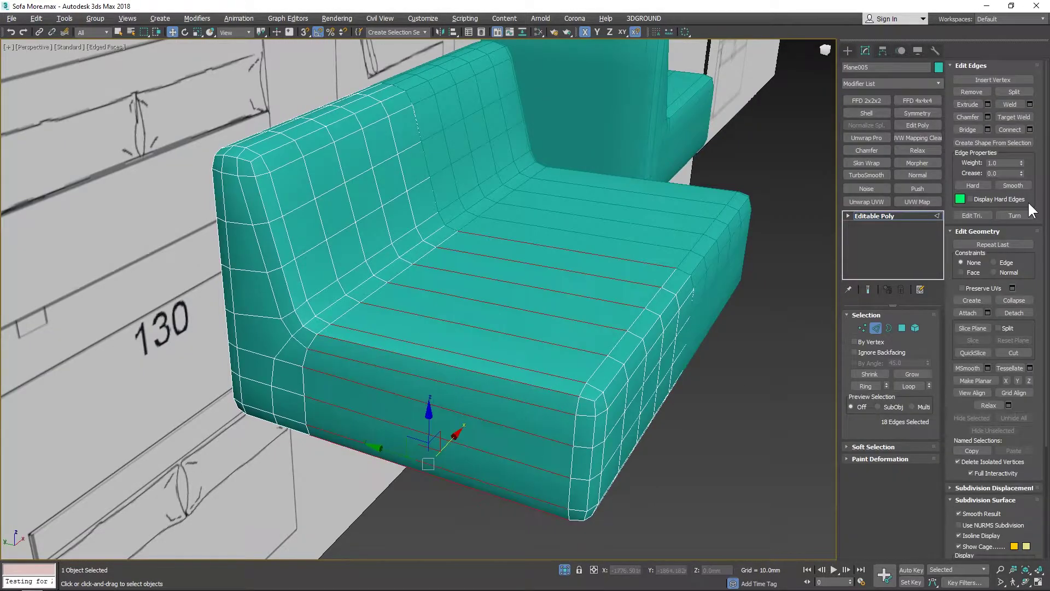
- Connect the ring of front-to-back seat edges on the left half with 4 segments
left_click(1030, 130)
middle_click_drag(432, 328, 426, 351, "alt")
left_click(425, 352)
- Select the two middle rows of vertices on the outer side face of the left half
key("1")
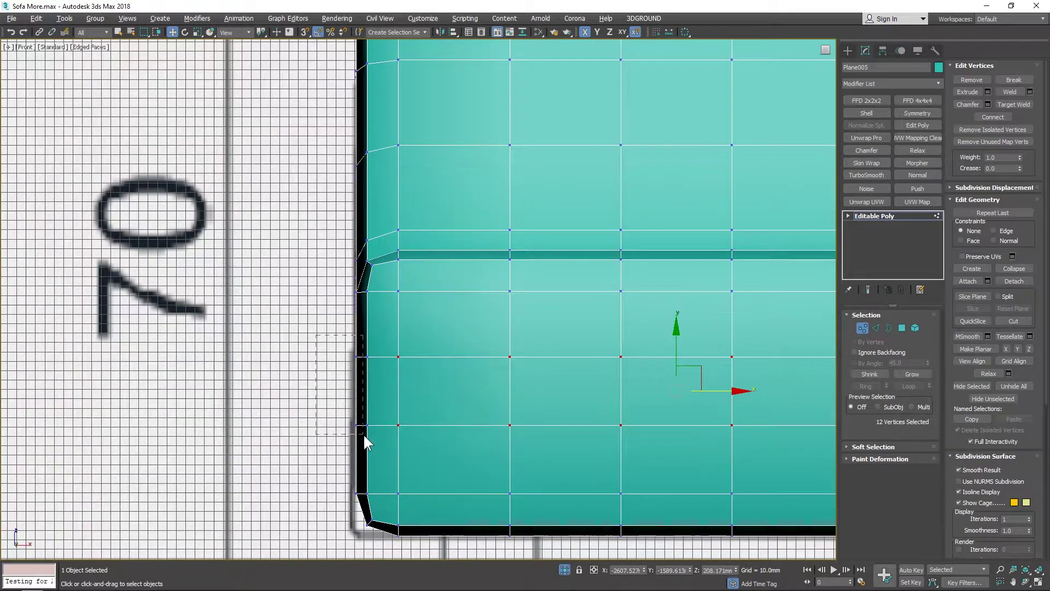
left_click_drag(364, 434, 363, 433)
key("p")
middle_click_drag(393, 337, 529, 345, "alt")
middle_click_drag(385, 297, 386, 333, "alt")
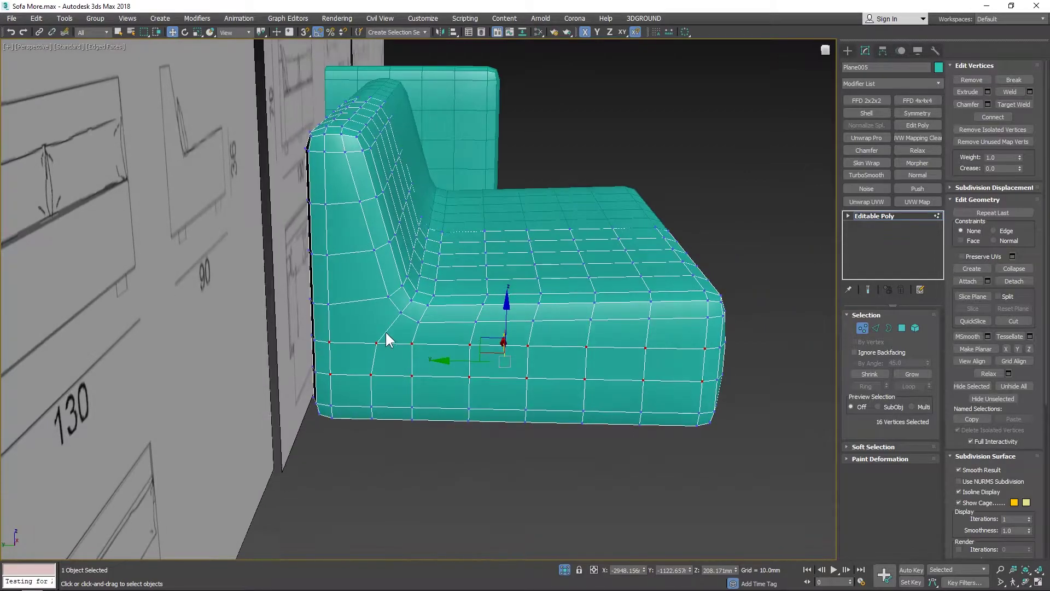
- Cut a continuous edge line through the edge midpoints up the backrest's side, from the seat-level vertex to the upper row
key("s")
key("alt+c")
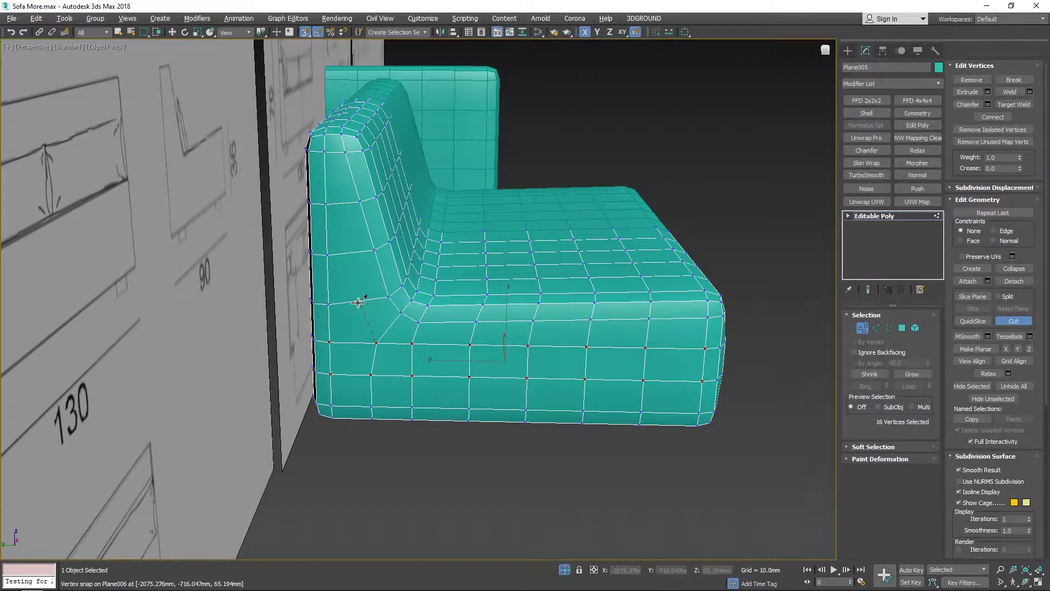
scroll(341, 203, "up", 2)
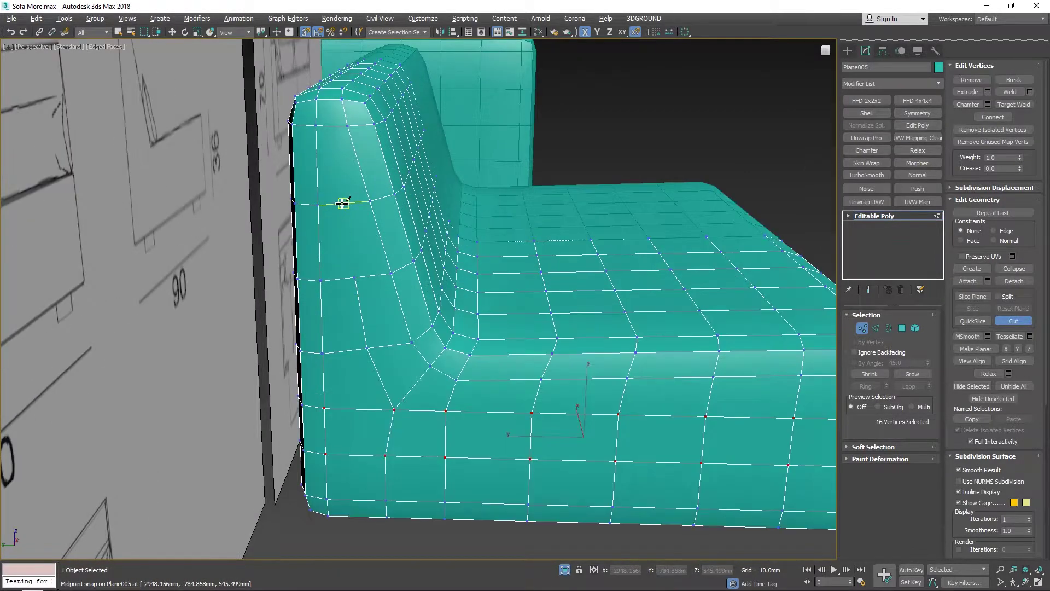
left_click(332, 126)
right_click(335, 136)
right_click(339, 173)
key("s")
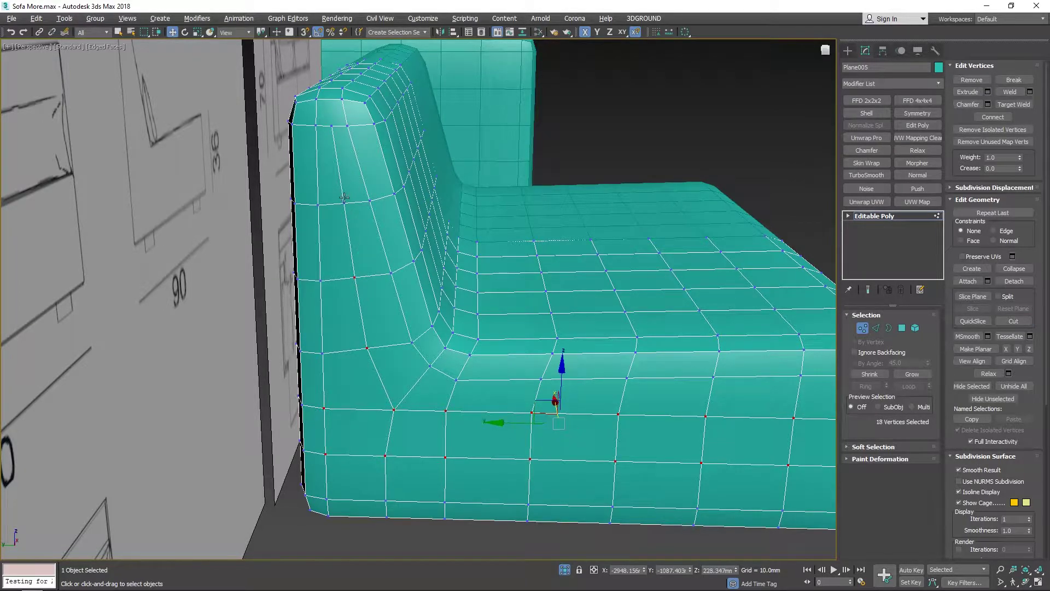
- Add the backrest's inner side vertices to the selection and move all of them slightly outward to bulge the side face
left_click(331, 126, "ctrl")
key("alt+w")
key("alt+w")
key("z")
key("s")
scroll(438, 229, "up", 2)
middle_click_drag(438, 229, 409, 395)
key("s")
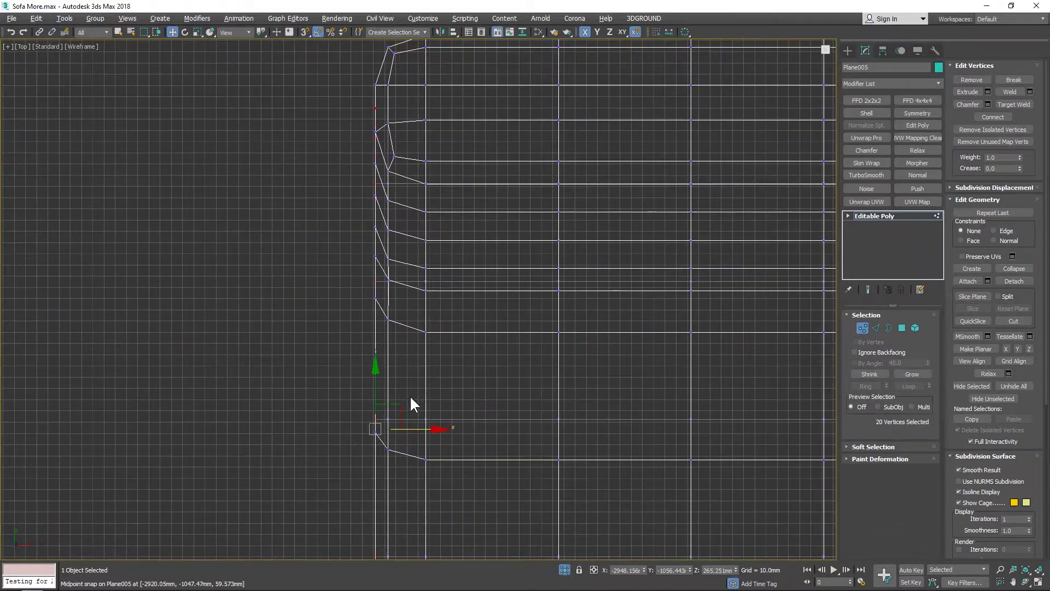
key("alt+w")
key("alt+w")
middle_click_drag(354, 297, 447, 298)
left_click(415, 353, "shift")
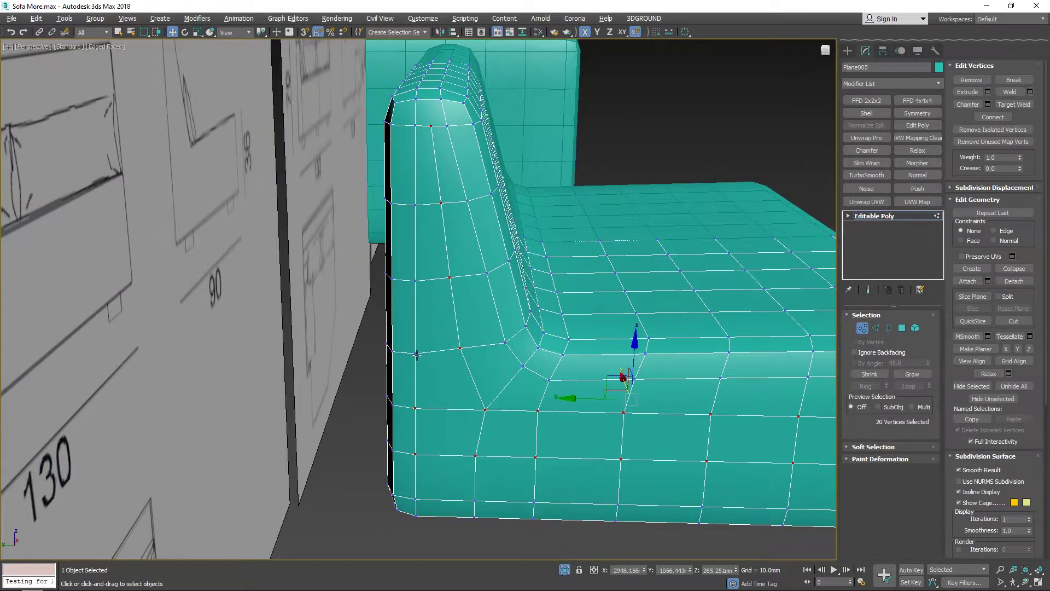
left_click(416, 281, "ctrl")
left_click(414, 205, "ctrl")
right_click(416, 125)
scroll(422, 290, "down", 5)
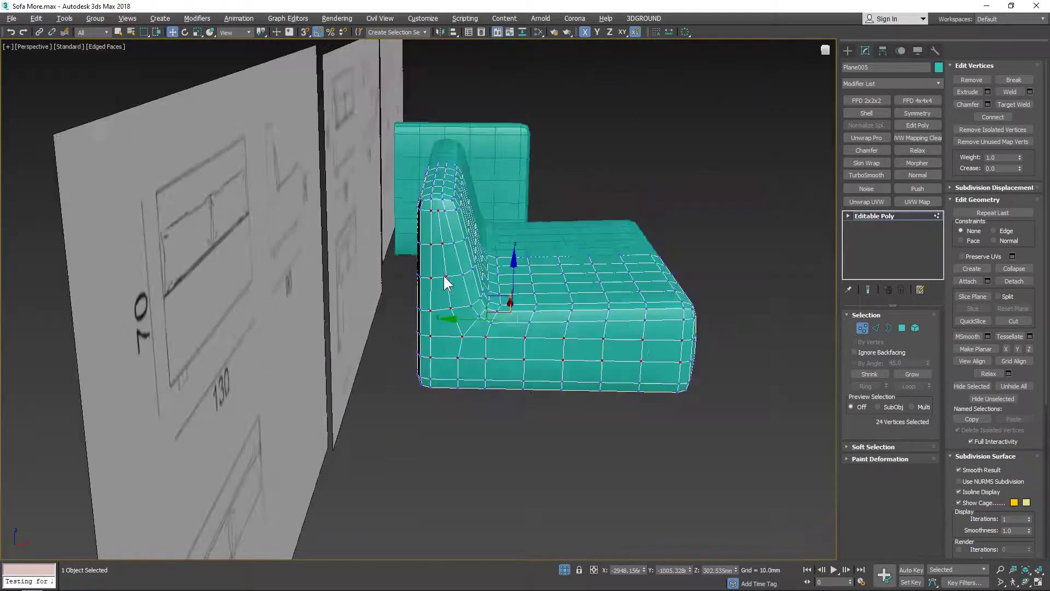
scroll(521, 330, "up", 3)
middle_click_drag(443, 274, 538, 323, "alt")
left_click_drag(539, 321, 535, 324)
key("f")
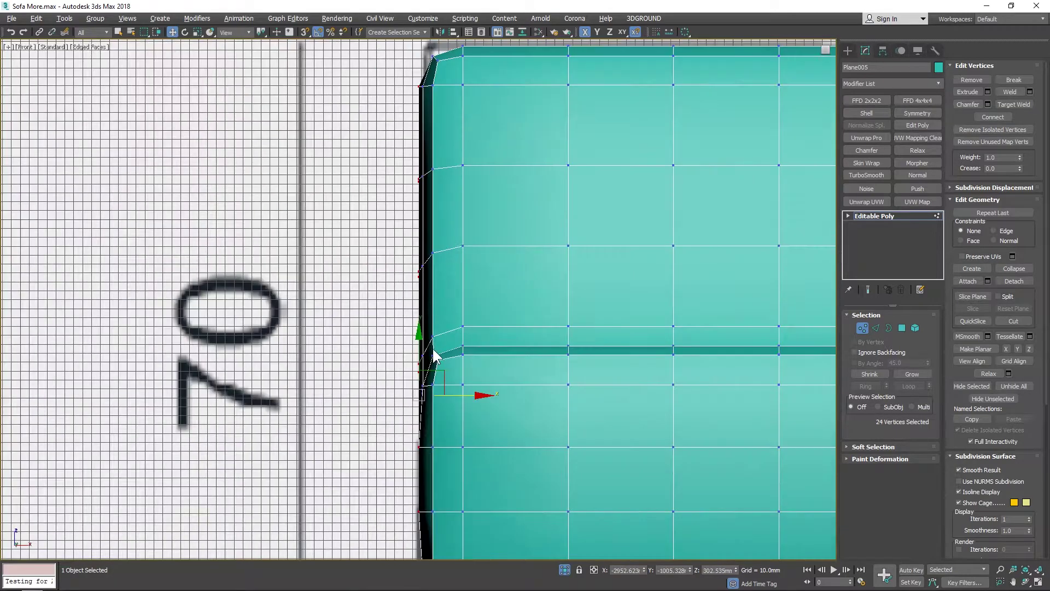
middle_click_drag(434, 362, 431, 213)
scroll(443, 263, "up", 2)
left_click_drag(454, 237, 450, 237)
- Select the inner block of polygons on the backrest's rear face and move them about 12 mm outward
key("p")
middle_click_drag(567, 390, 667, 355, "alt")
key("1")
key("4")
left_click(308, 291)
key("ctrl+Page_Up")
key("ctrl+Page_Up")
left_click(385, 223, "ctrl")
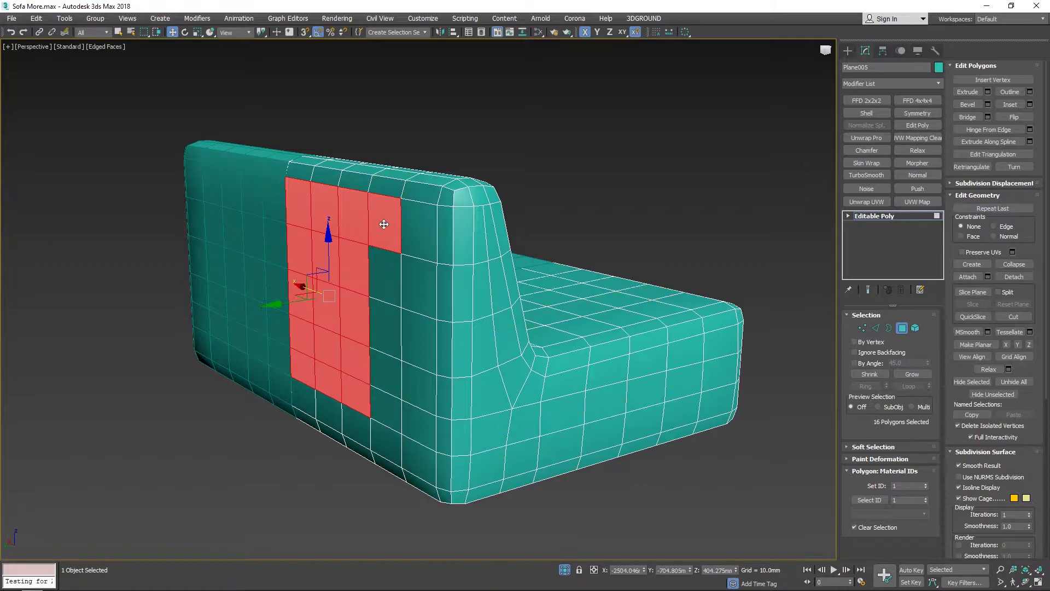
left_click(380, 398)
left_click(419, 426)
left_click(426, 223)
middle_click_drag(435, 405, 417, 351, "alt")
left_click(465, 435, "ctrl")
left_click(273, 433, "ctrl+shift")
key("l")
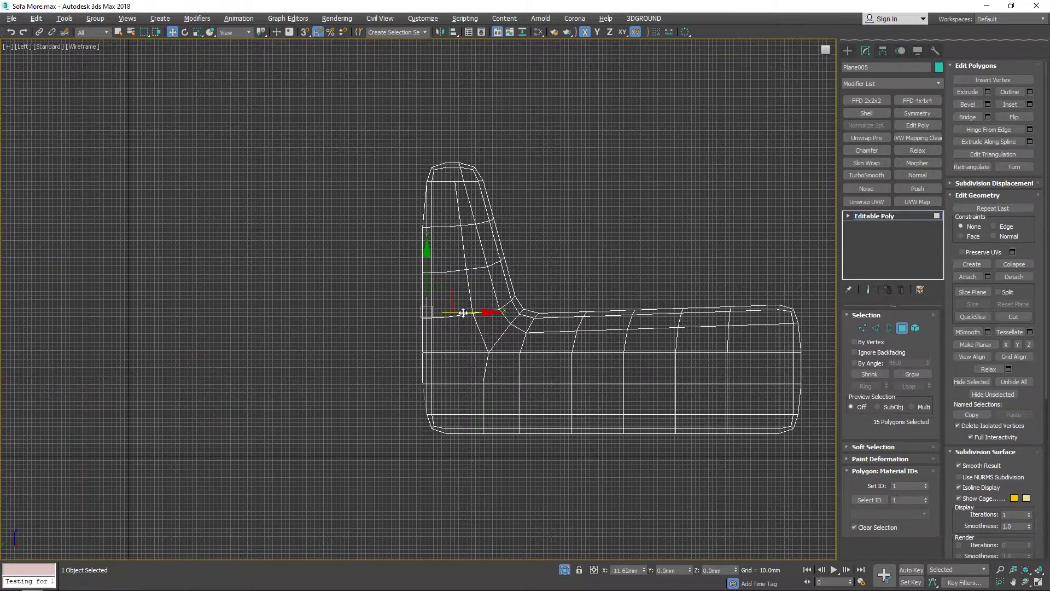
scroll(426, 326, "up", 8)
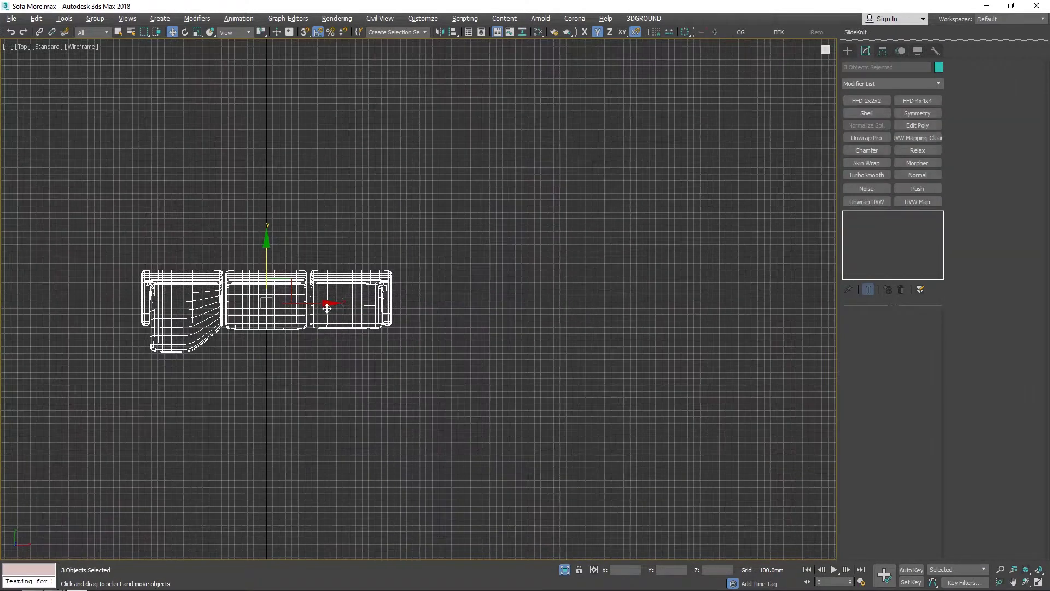
- Duplicate the three sofa modules as copies beside the row and move the original end modules outward, the right one by about 258 mm
left_click_drag(295, 302, 642, 302, "shift")
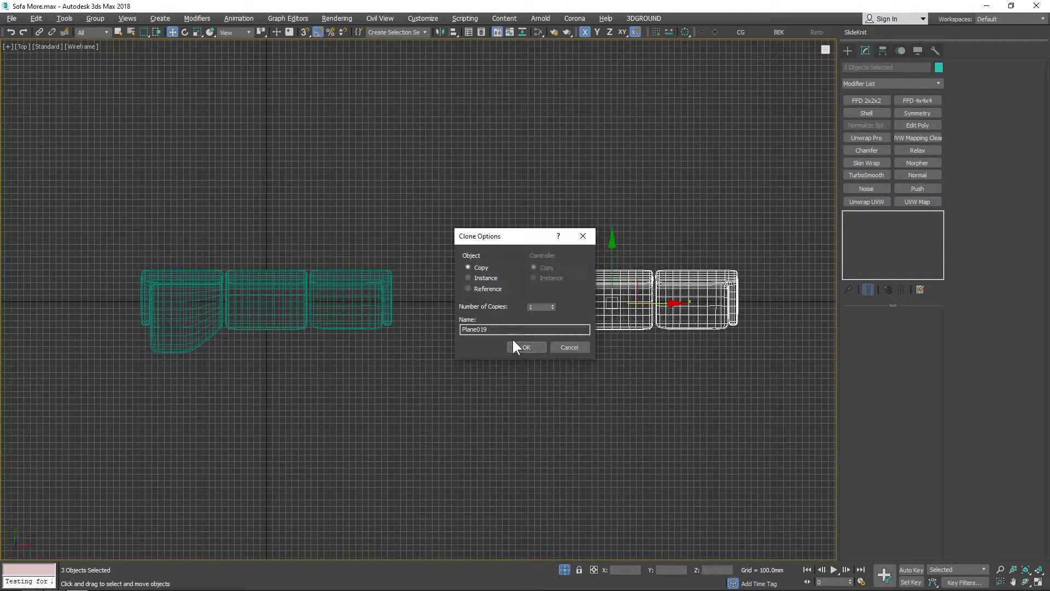
left_click(527, 344)
left_click_drag(429, 350, 220, 273)
left_click(376, 350)
left_click_drag(393, 297, 410, 297)
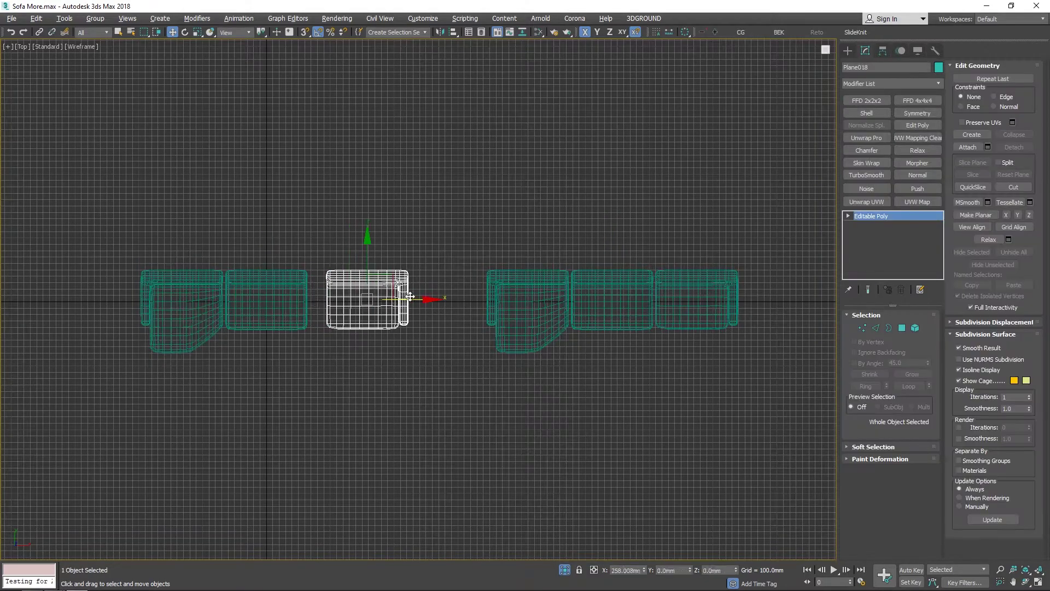
left_click_drag(200, 392, 124, 304)
left_click_drag(212, 310, 195, 310)
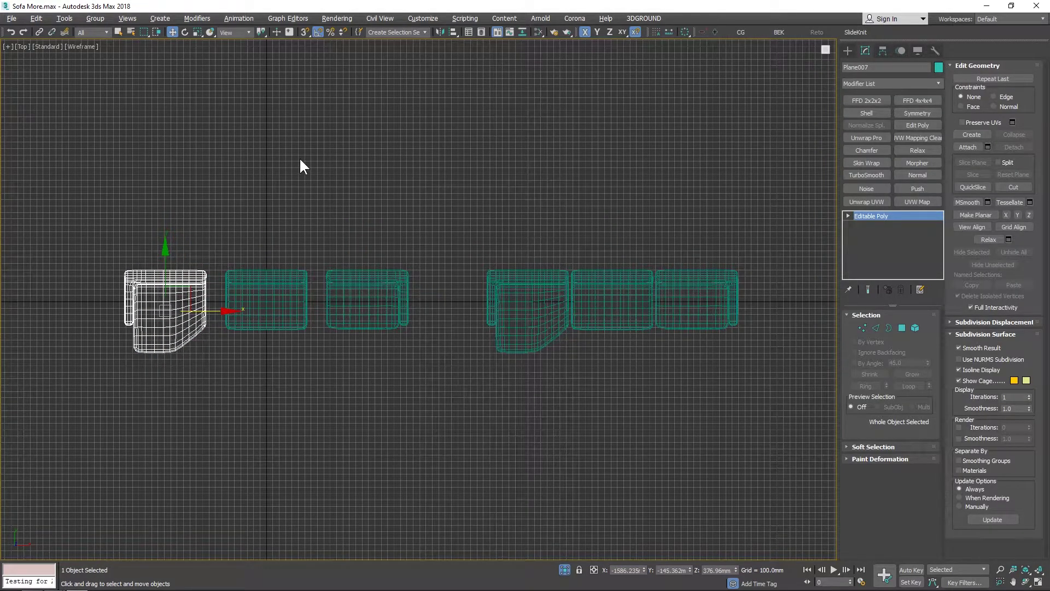
left_click(300, 159)
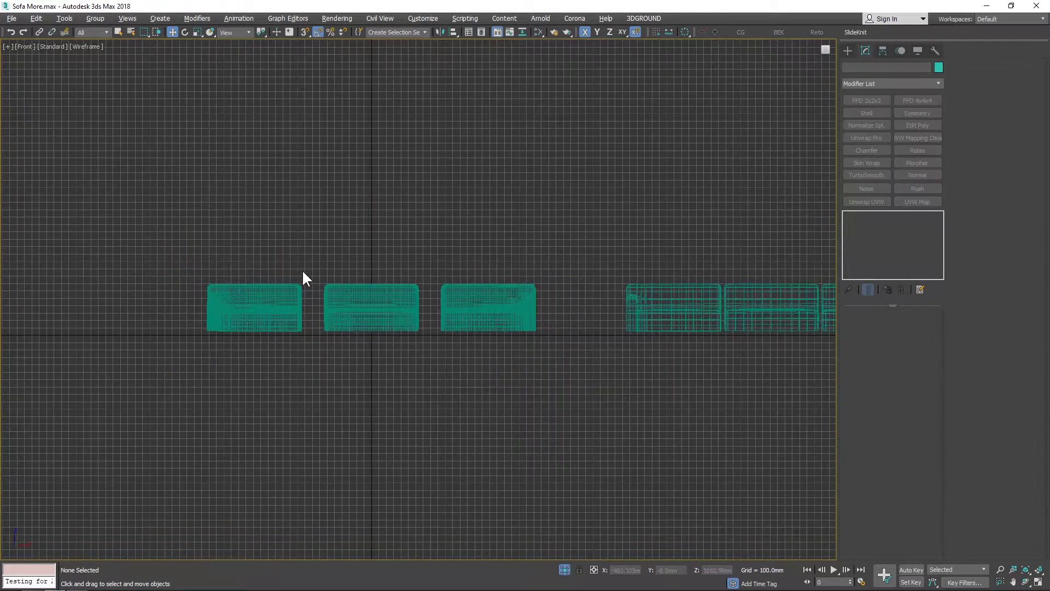
- Duplicate the middle module to the left end of the row and rotate the copy into side profile with its seat facing inward
left_click(415, 304)
left_click_drag(395, 317, 151, 304, "shift")
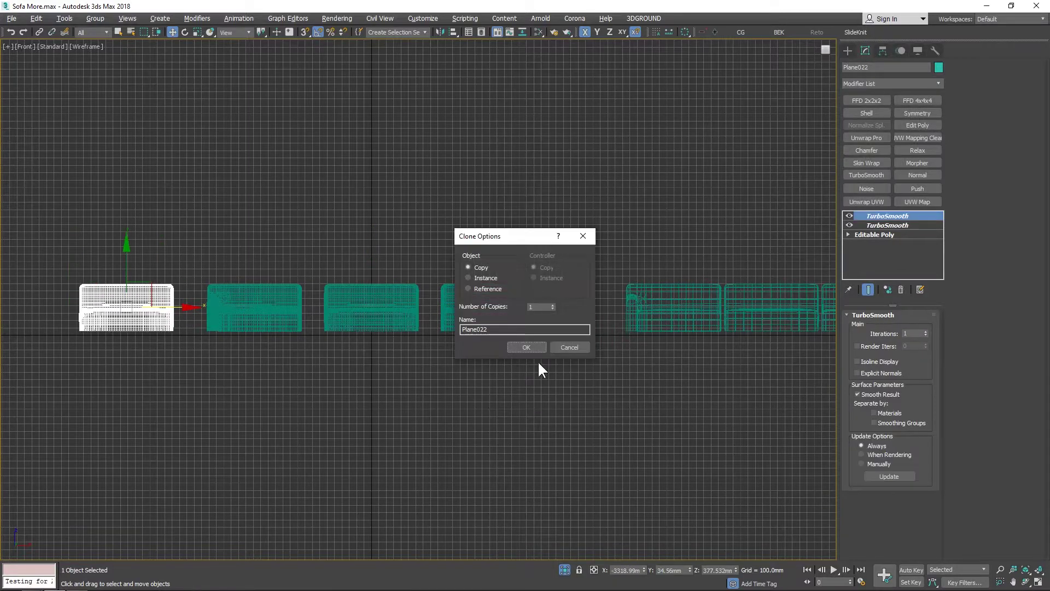
left_click(526, 346)
key("e")
mouse_move(197, 276)
left_mouse_down()
mouse_move(205, 308)
mouse_move(217, 307)
left_mouse_up()
key("w")
middle_click_drag(501, 389, 591, 393)
left_click(591, 394)
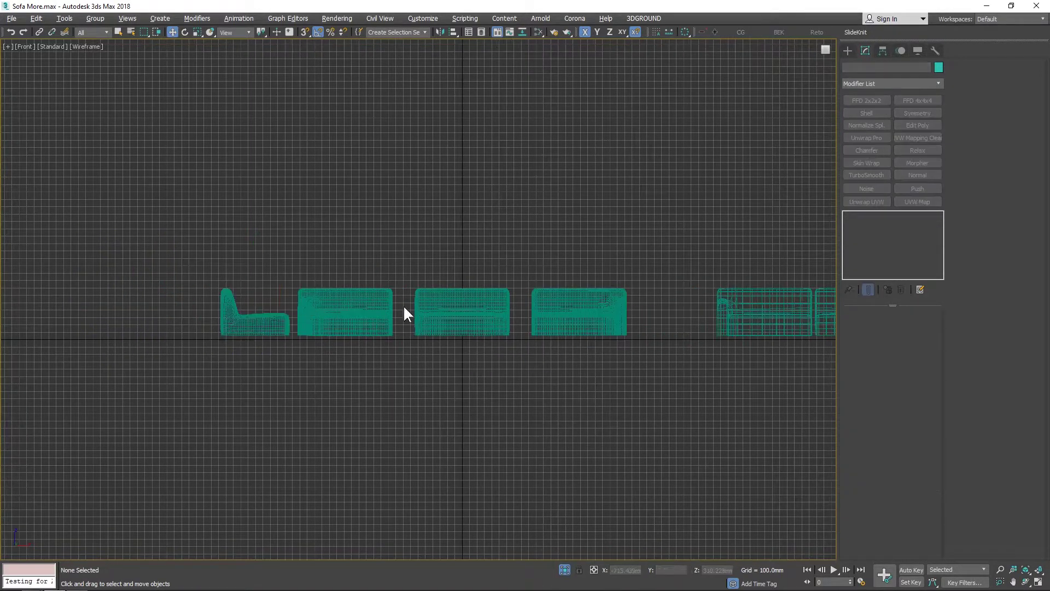
- Duplicate the module with the right armrest to the right end of the row and rotate the copy into side profile facing inward
left_click(618, 310)
mouse_move(619, 310)
left_mouse_down("shift")
mouse_move(710, 311)
mouse_move(625, 312)
left_mouse_up("shift")
left_click(527, 347)
key("e")
key("w")
left_click(625, 312)
left_click(675, 327)
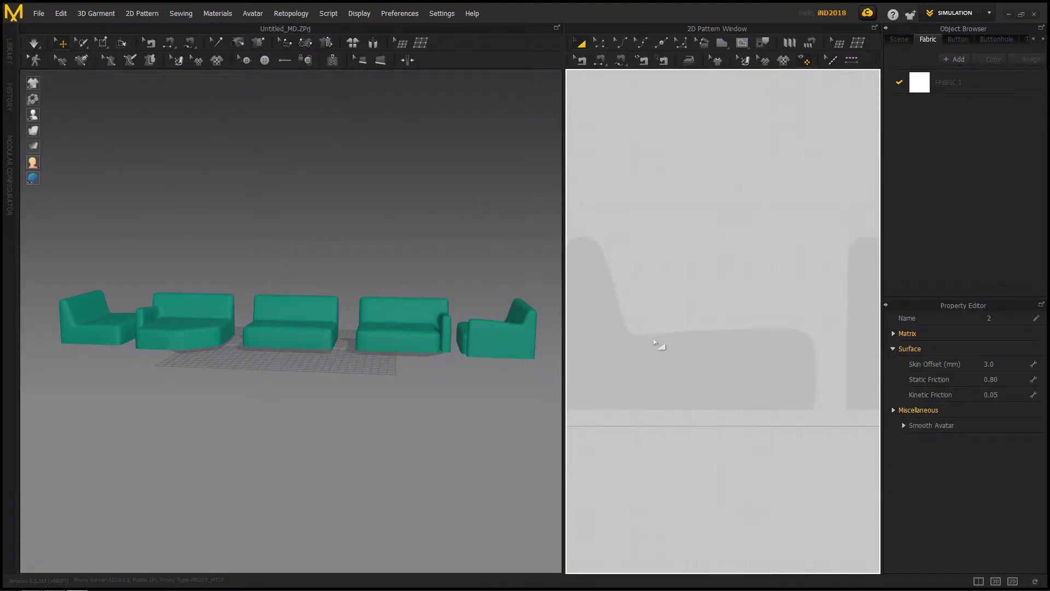
- In Marvelous Designer, trace the leftmost sofa's side silhouette as a closed polygon pattern about 937 mm wide and 682 mm high
middle_click_drag(654, 339, 679, 309)
scroll(680, 308, "down", 3)
scroll(699, 306, "up", 2)
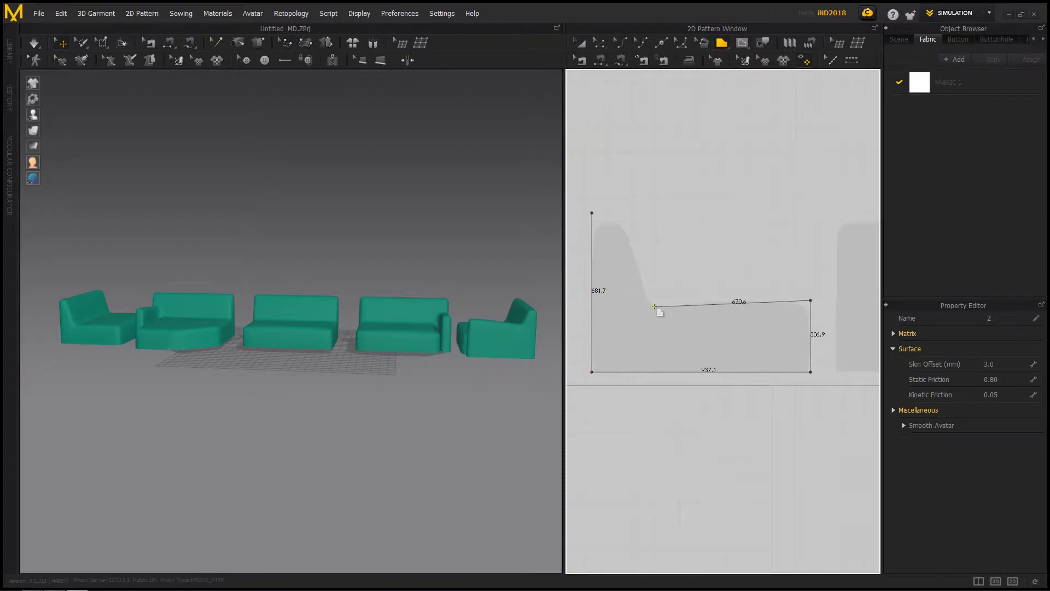
left_click(593, 214)
- Edit the pattern's top corner points so the outline fits the top and slope of the backrest silhouette
left_click(599, 43)
left_click_drag(642, 187, 650, 238)
scroll(605, 214, "up", 4)
left_click(634, 235)
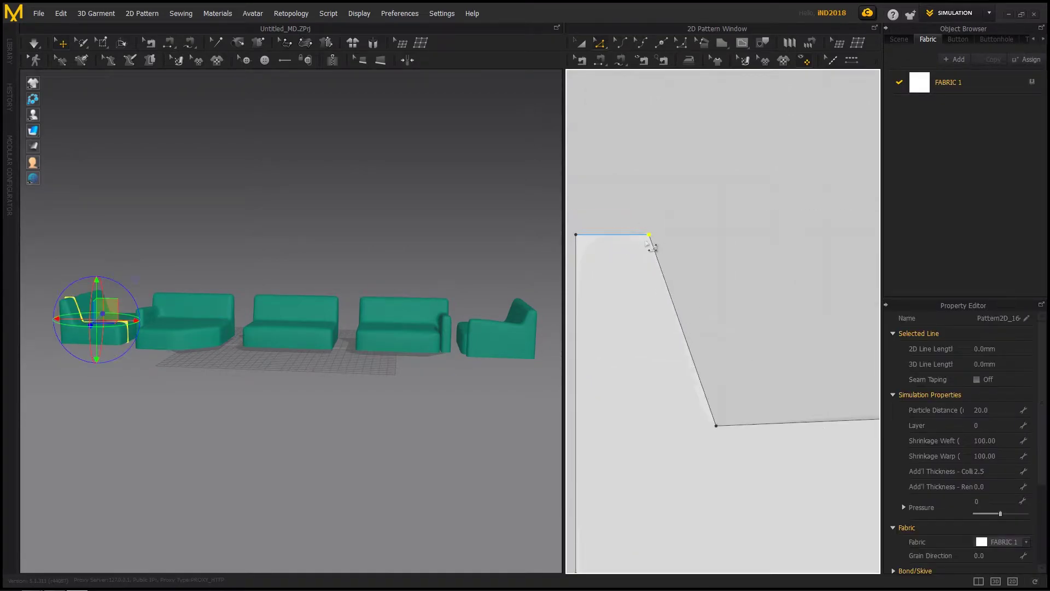
- Stand the traced side pattern upright against the left side of the middle sofa module in 3D
scroll(652, 244, "down", 3)
middle_click_drag(698, 282, 725, 270)
scroll(656, 258, "down", 4)
left_click(581, 44)
scroll(339, 285, "up", 5)
right_click_drag(339, 284, 392, 324)
scroll(392, 324, "down", 2)
middle_click_drag(392, 324, 251, 314)
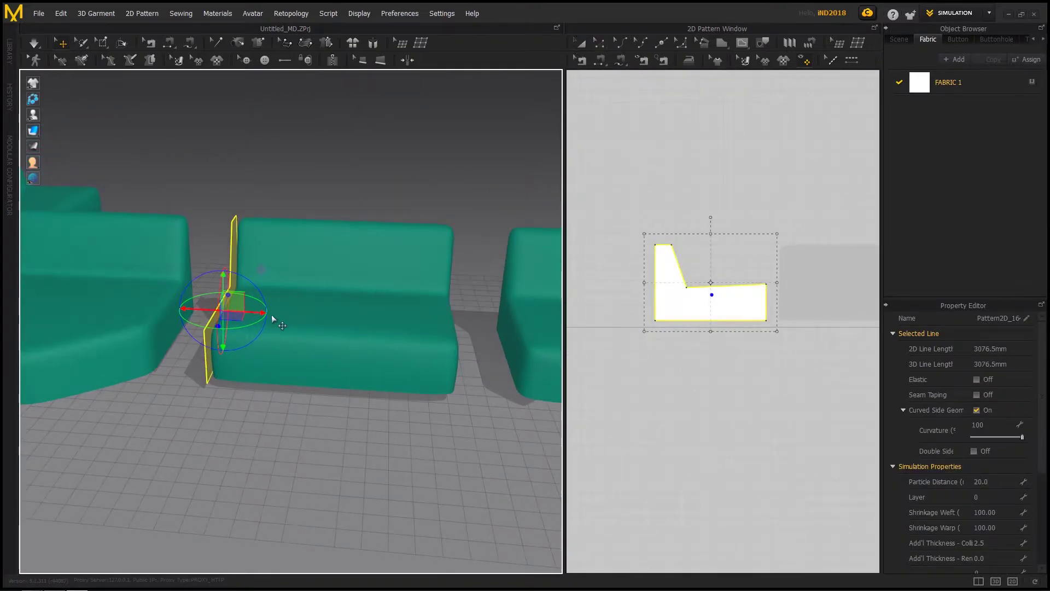
- Make a mirrored, linked copy of the side pattern and place it against the middle module's right side
left_click_drag(751, 270, 836, 293)
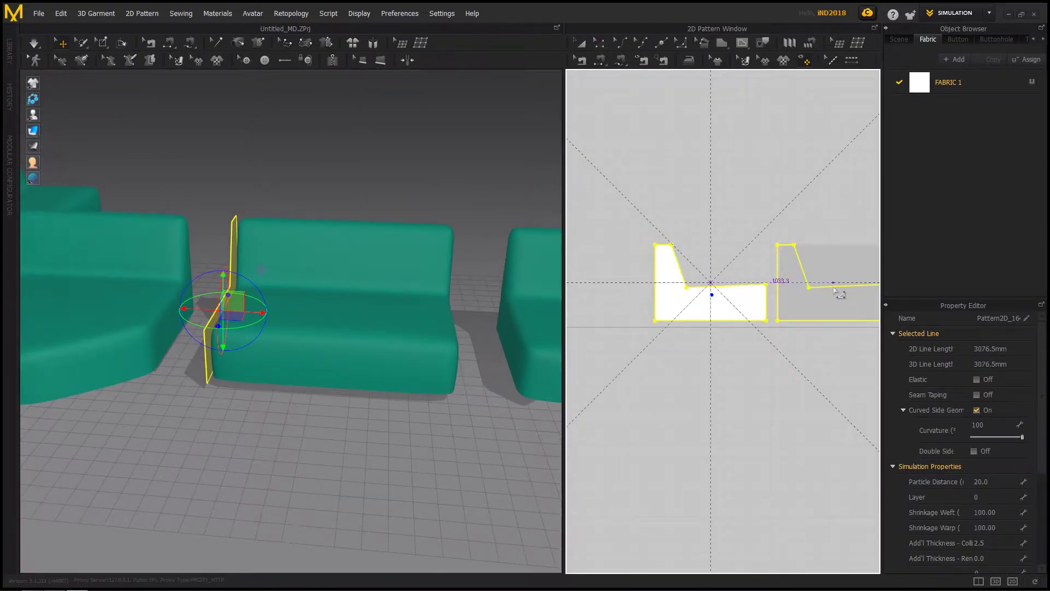
left_click(313, 299)
left_click(231, 297)
left_click(207, 339)
left_click_drag(208, 342, 471, 371)
right_click(468, 331)
left_click(509, 316)
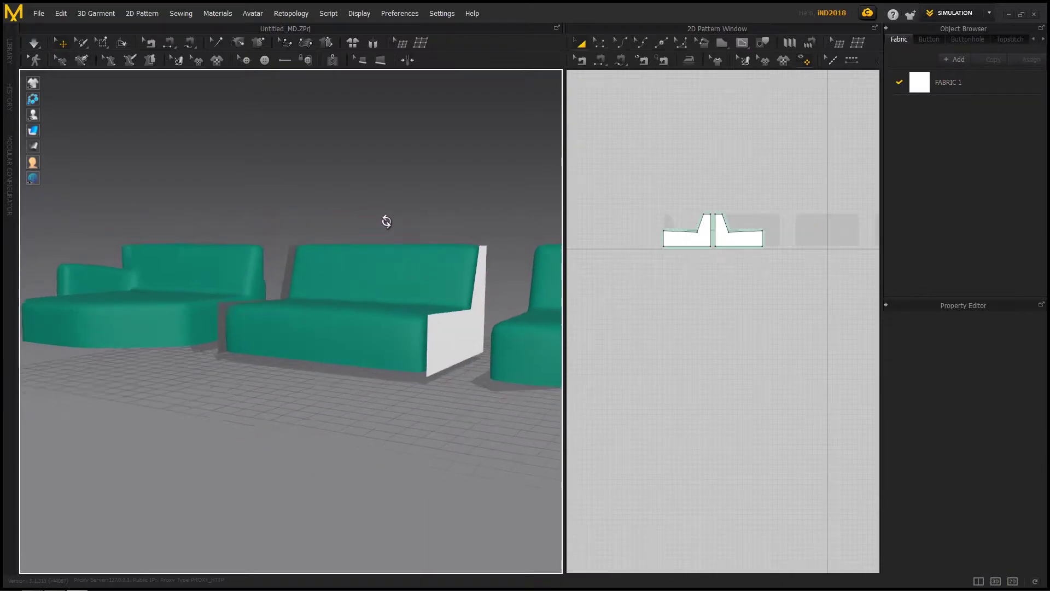
- Draw a rectangle pattern about 1249 mm wide from the top of the middle module's front silhouette to well below its base
right_click_drag(386, 221, 540, 240)
scroll(726, 270, "down", 1)
key("s")
scroll(758, 239, "up", 2)
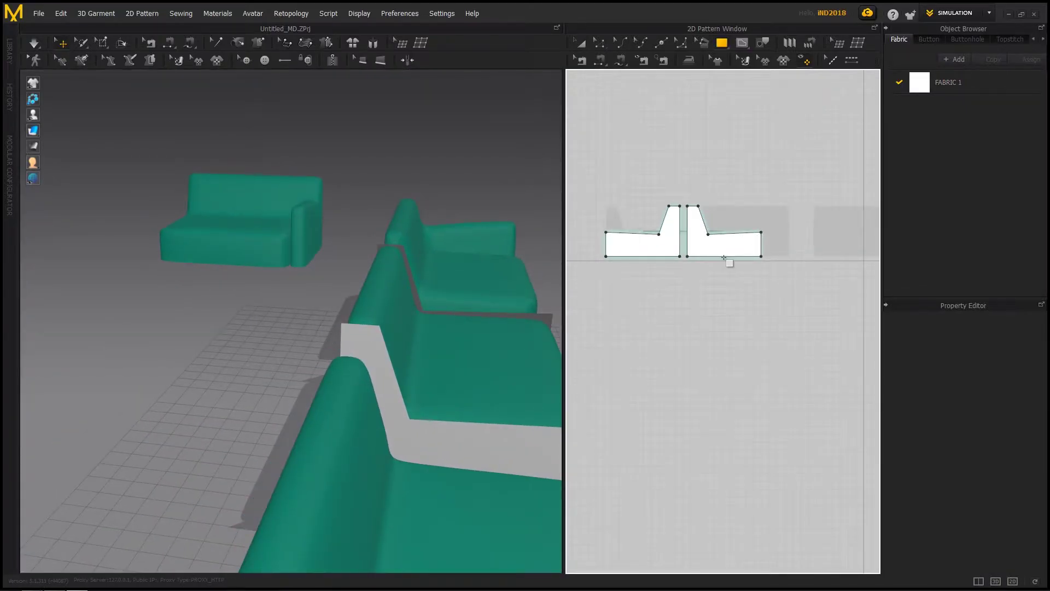
scroll(680, 204, "up", 5)
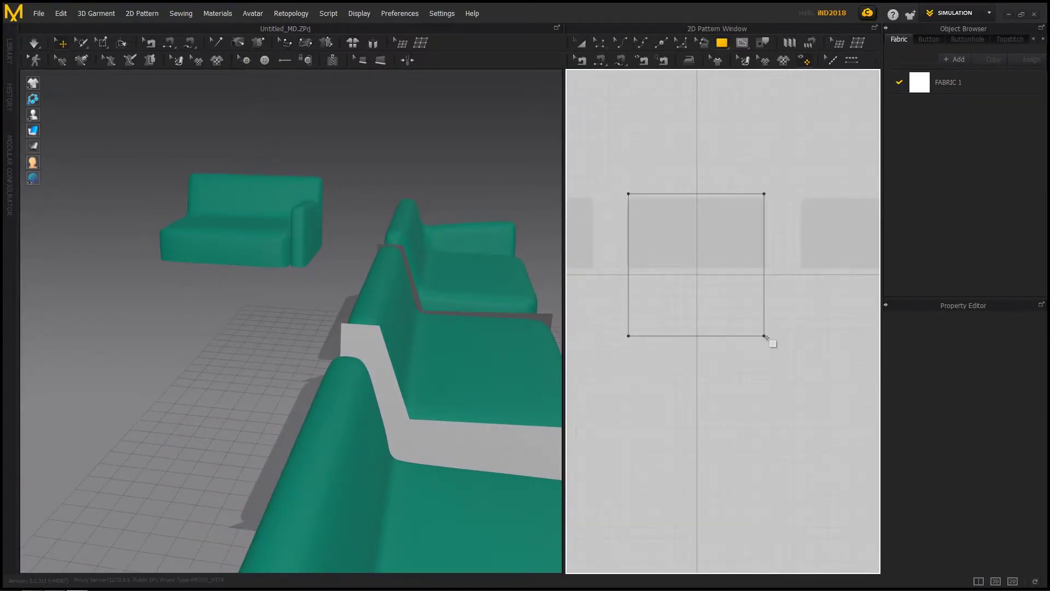
left_click_drag(765, 336, 768, 357)
- Draw a narrow rectangle next to the side pattern's front edge, matching that edge's height, as a measuring strip
scroll(743, 321, "down", 3)
middle_click_drag(743, 321, 838, 338)
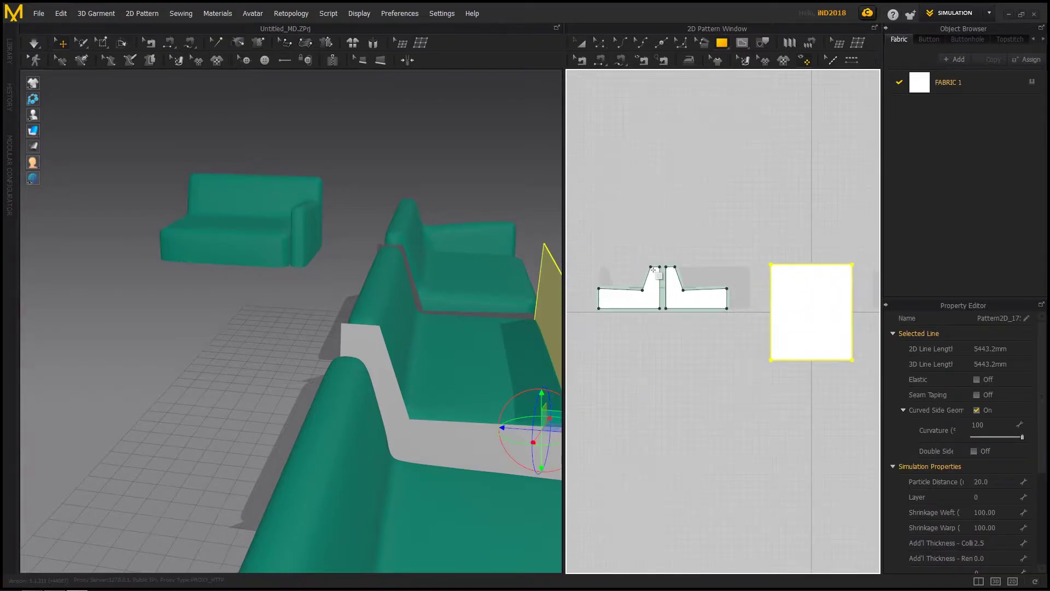
scroll(660, 269, "up", 5)
scroll(693, 267, "down", 2)
middle_click_drag(768, 311, 675, 245)
scroll(680, 250, "down", 1)
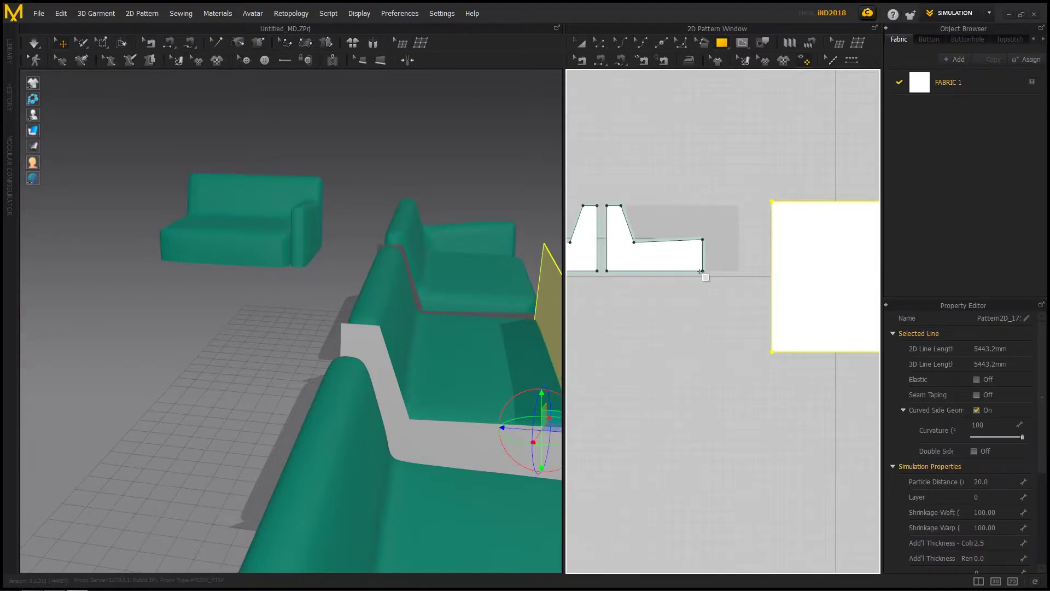
scroll(701, 271, "up", 3)
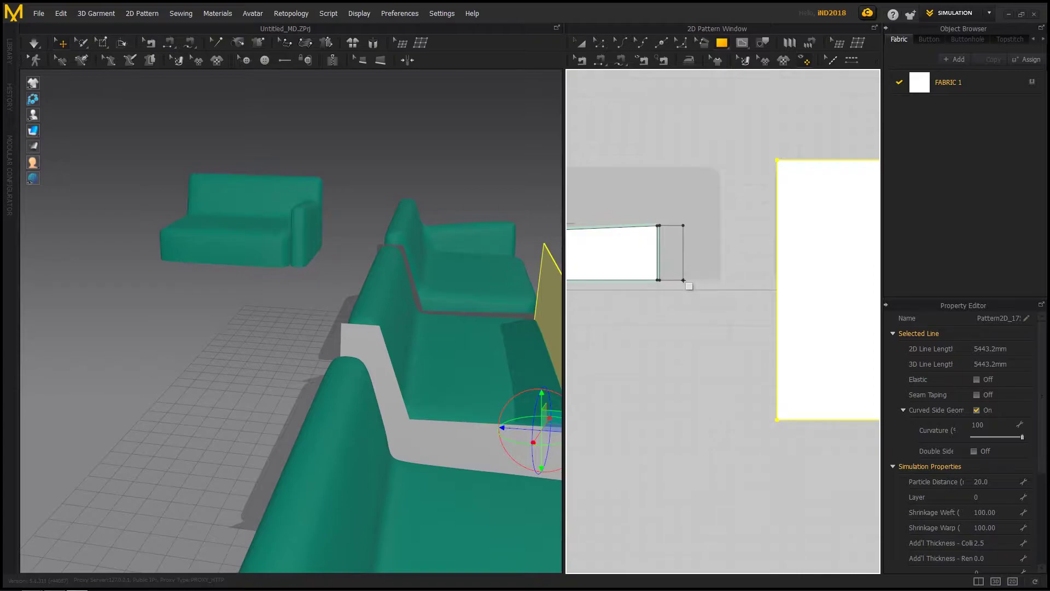
left_click_drag(683, 280, 683, 280)
- Move the narrow measuring strip beside the lower left corner of the large rectangle
left_click(582, 43)
scroll(665, 144, "down", 4)
middle_click_drag(675, 197, 715, 230)
scroll(715, 230, "up", 2)
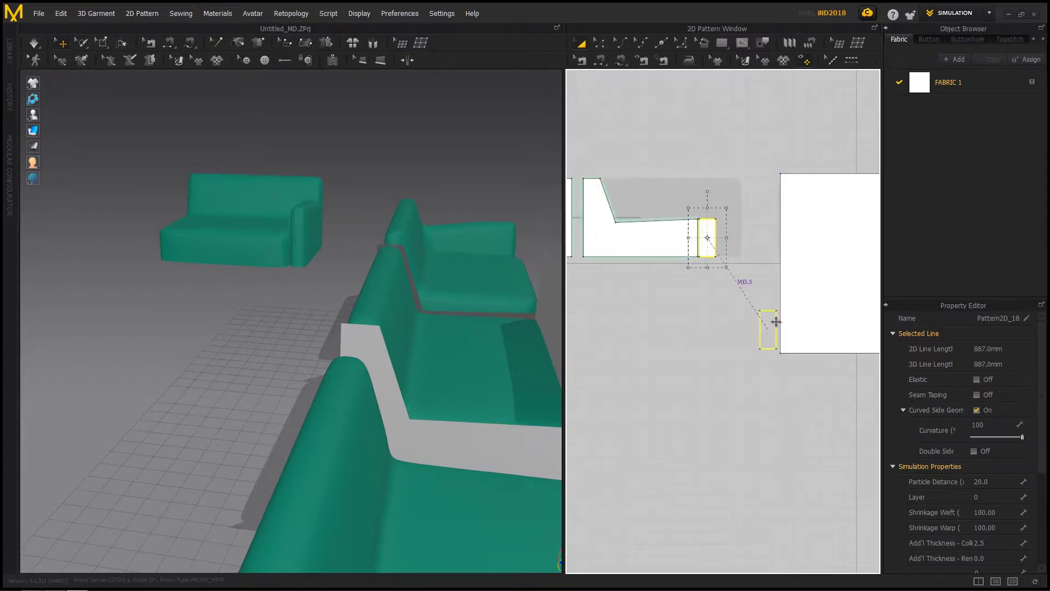
left_click_drag(776, 322, 774, 327)
- Lower the large rectangle's top edge to the measuring strip's height, making the panel about 310 mm high
middle_click_drag(825, 176, 806, 174)
left_click(806, 173)
left_click(601, 44)
middle_click_drag(845, 115, 801, 99)
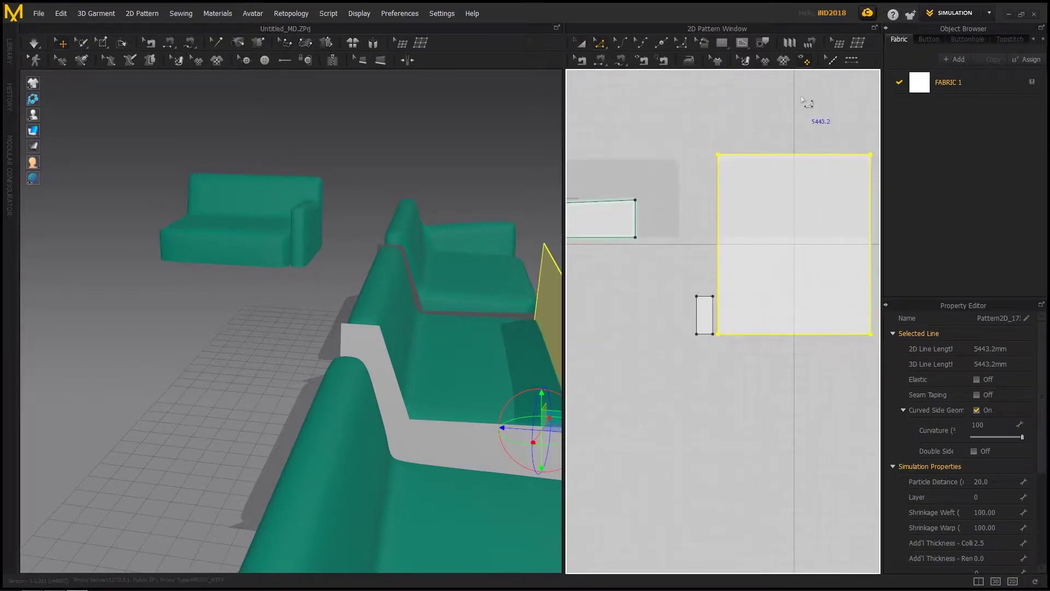
left_click_drag(806, 155, 804, 297)
- Offset the panel's top outline by 500 mm for the seat section and stretch that section to about 682.5 mm
right_click(804, 296)
left_click(809, 384)
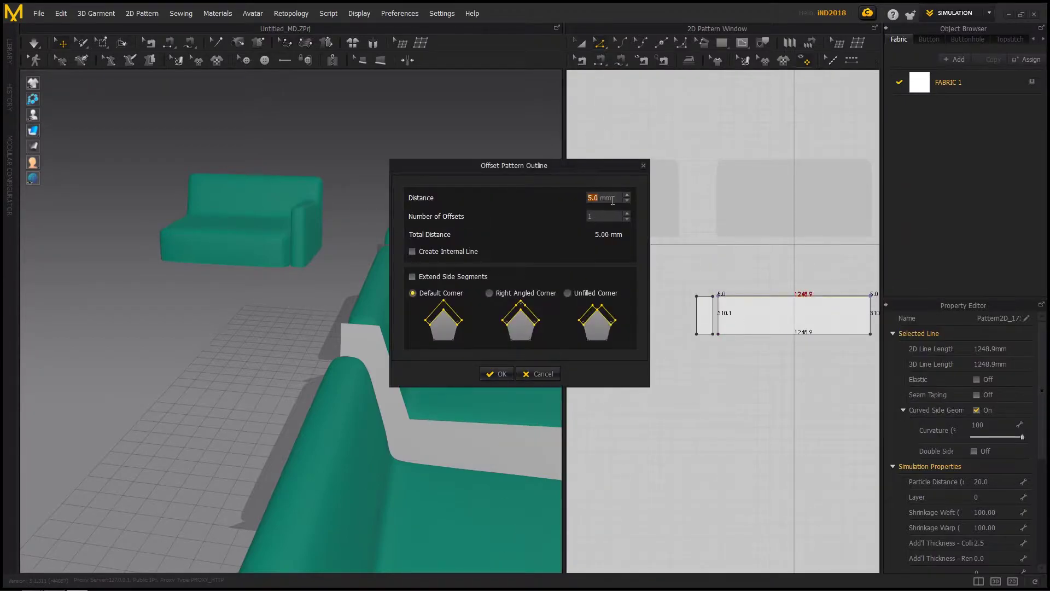
key("Return")
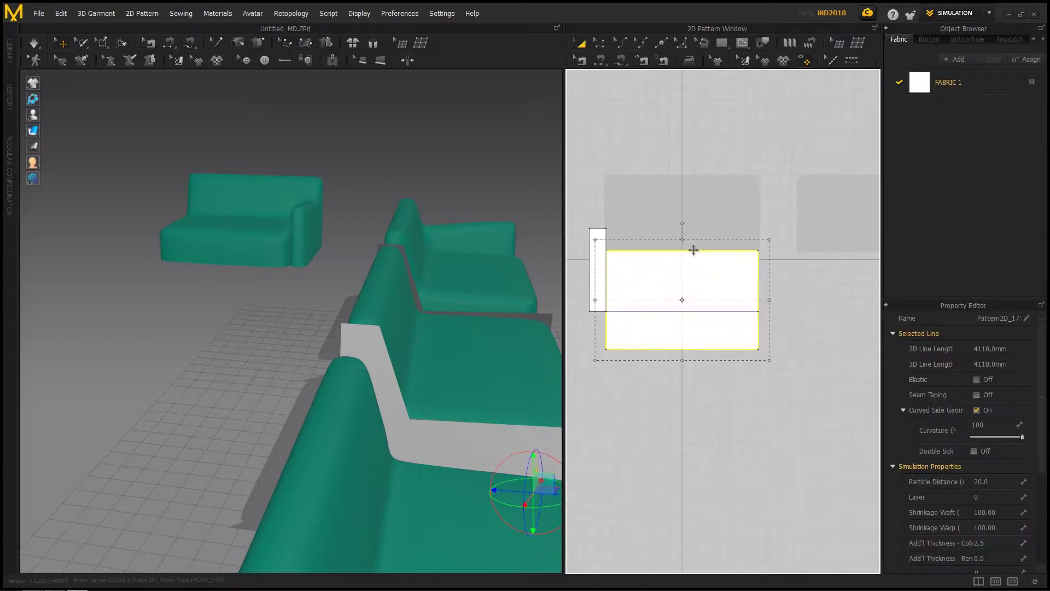
left_click(600, 43)
left_click_drag(694, 252, 693, 230)
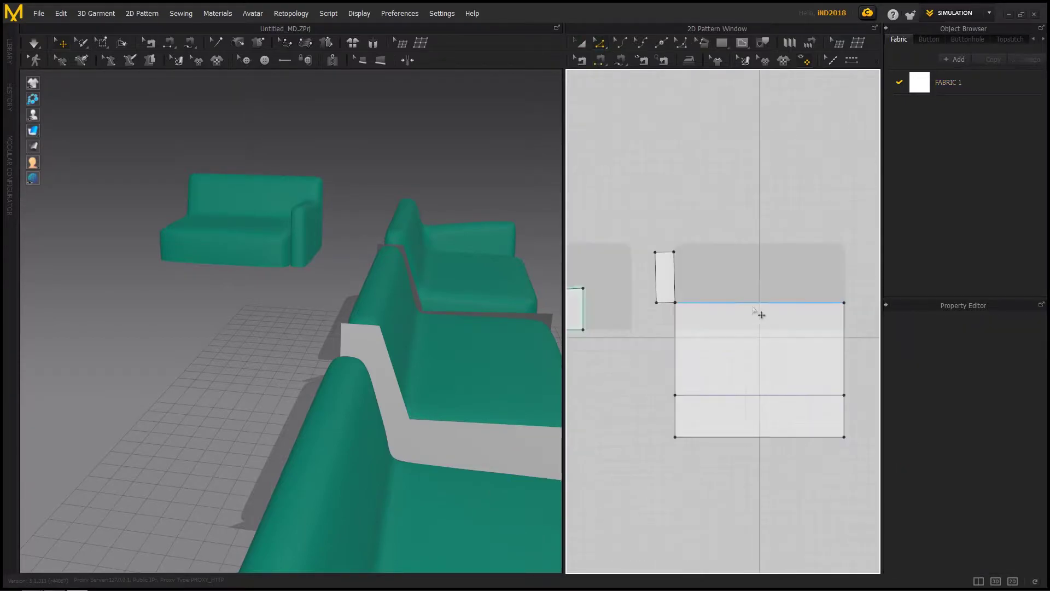
- Offset the panel's top outline by 500 mm for the backrest front and lower the new edge to about 376.6 mm
right_click(755, 303)
left_click(779, 391)
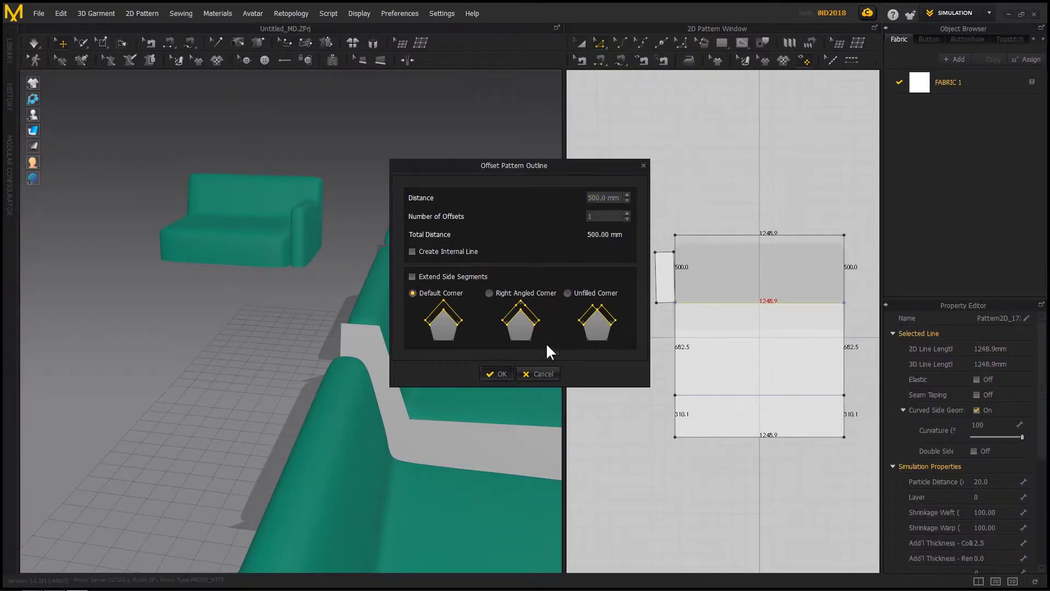
left_click(496, 374)
left_click_drag(759, 235, 762, 253)
- Offset the panel's top outline by 500 mm for the backrest top and shorten that section to about 136.6 mm
right_click(733, 256)
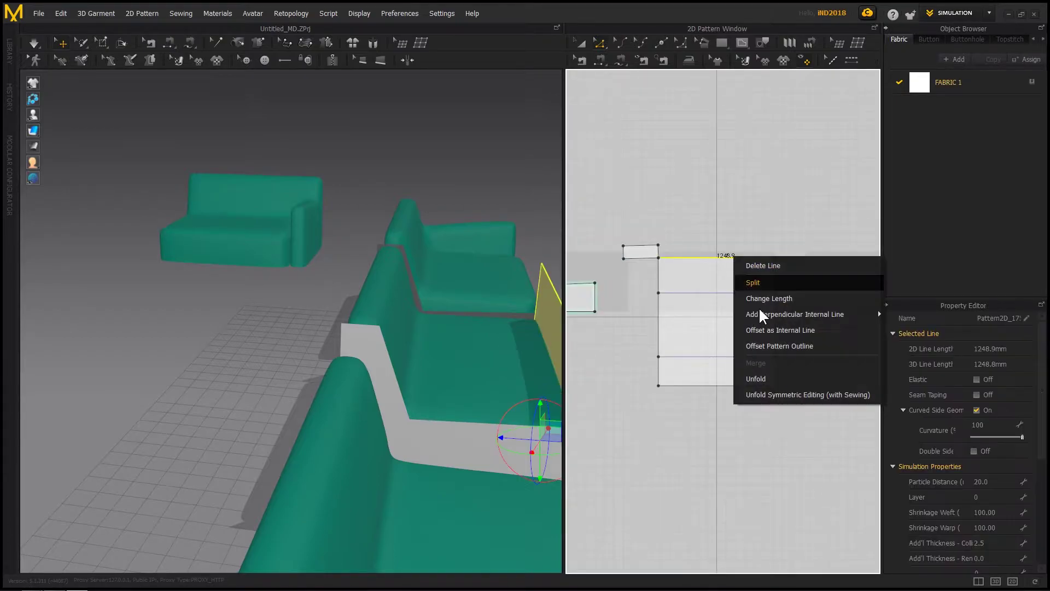
left_click(779, 345)
key("Return")
left_click(703, 213)
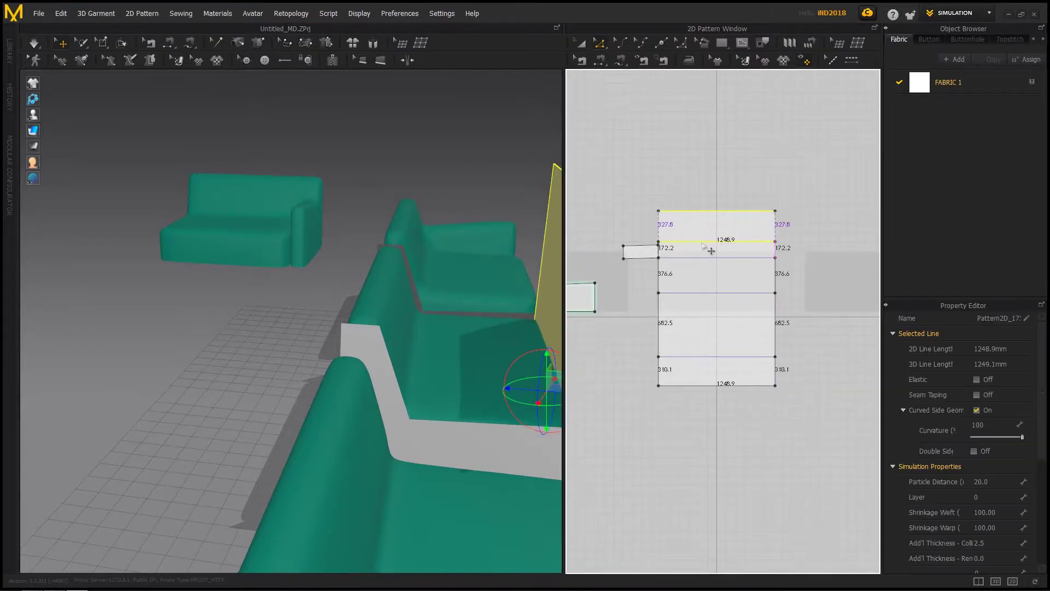
key("ctrl+z")
- Move the measuring strip away from the panel and delete it
scroll(665, 212, "down", 3)
middle_click_drag(665, 212, 759, 209)
left_click(743, 231)
left_click(581, 43)
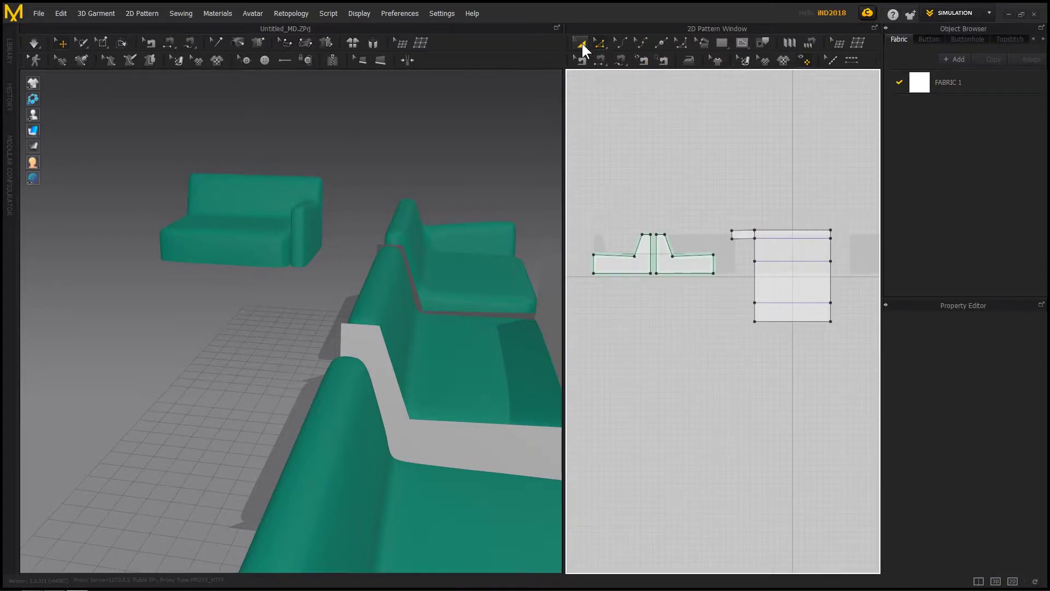
scroll(704, 197, "up", 2)
left_click_drag(755, 243, 631, 254)
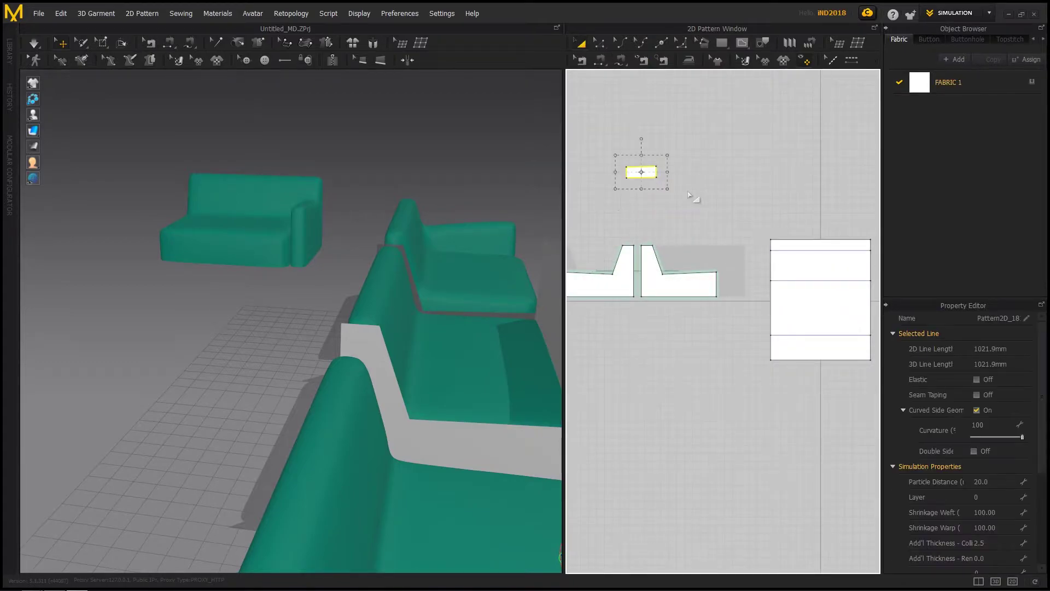
key("Delete")
- Place a copy of the side pattern on the panel's upper left corner as a height reference
left_click(666, 285)
left_click_drag(706, 226, 807, 212)
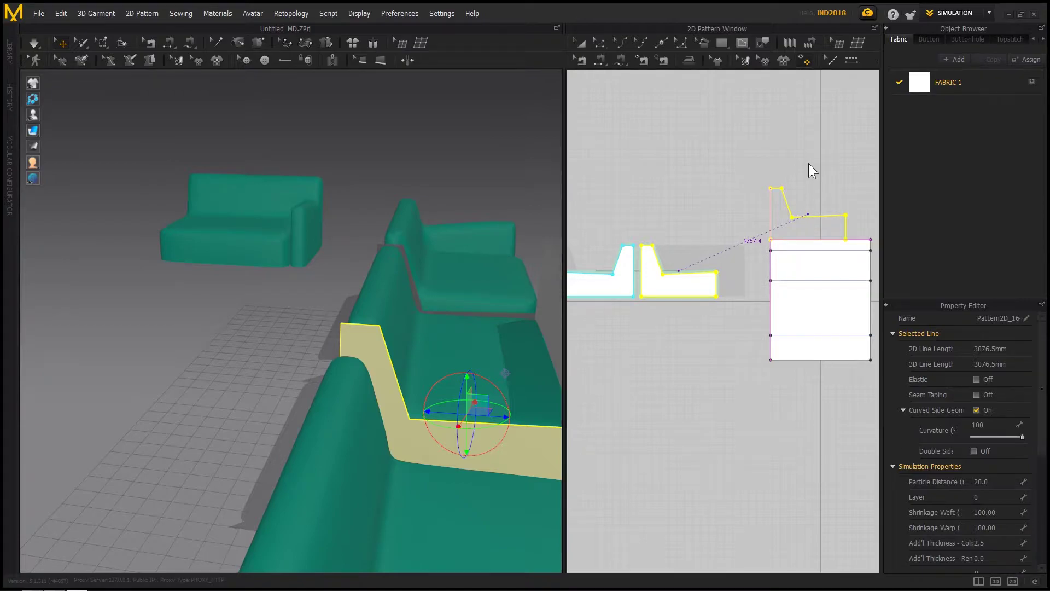
key("a")
left_click(812, 265)
key("ctrl+a")
right_click(853, 234)
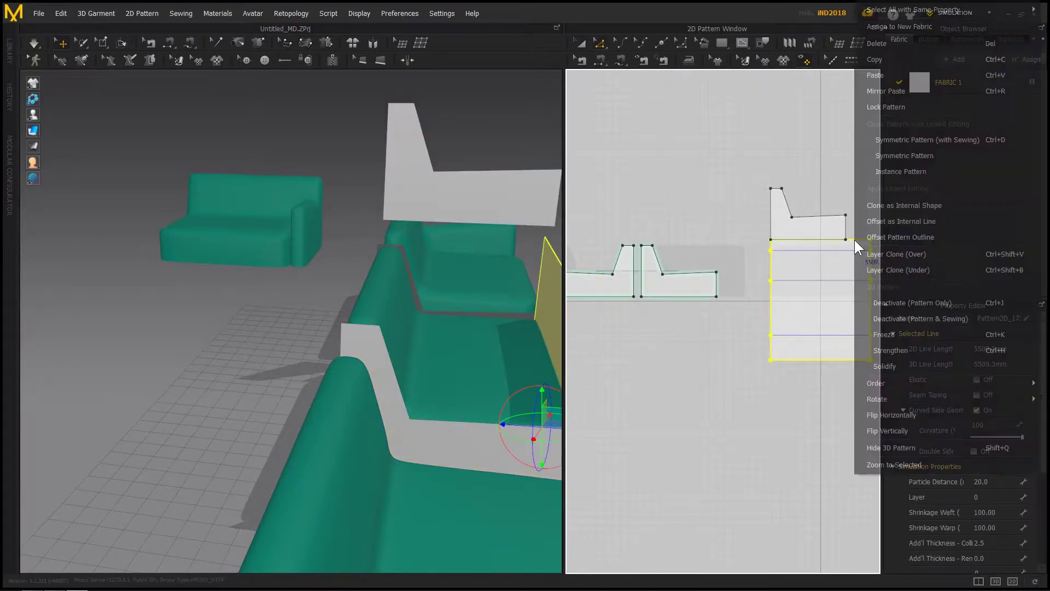
left_click(898, 235)
left_click(555, 376)
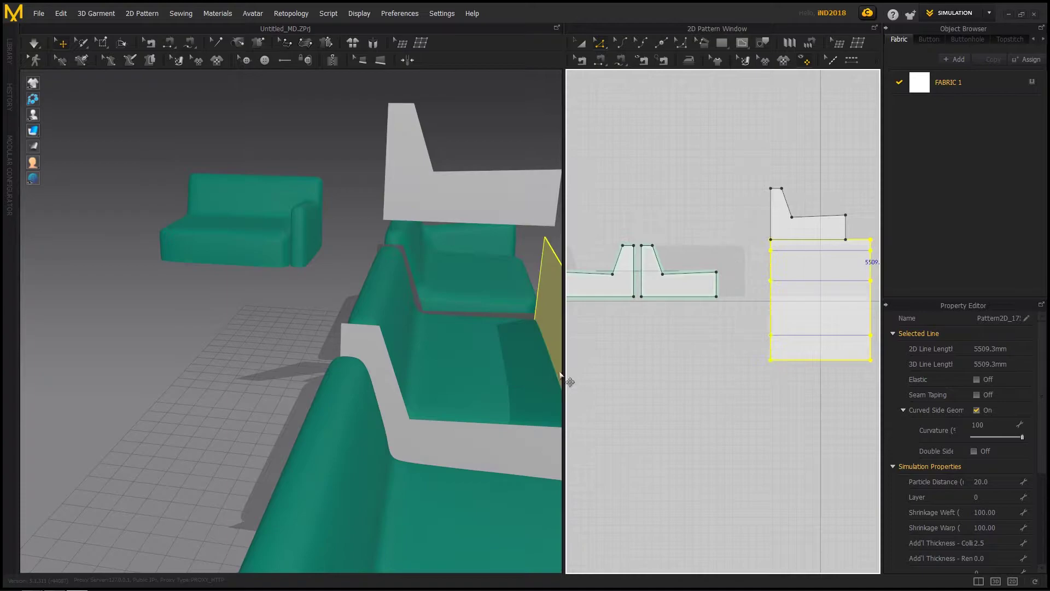
- Offset the panel's top outline by 500 mm and raise the new edge level with the reference pattern's top, about 639.4 mm
left_click(851, 226)
left_click(858, 239)
right_click(860, 239)
left_click(894, 330)
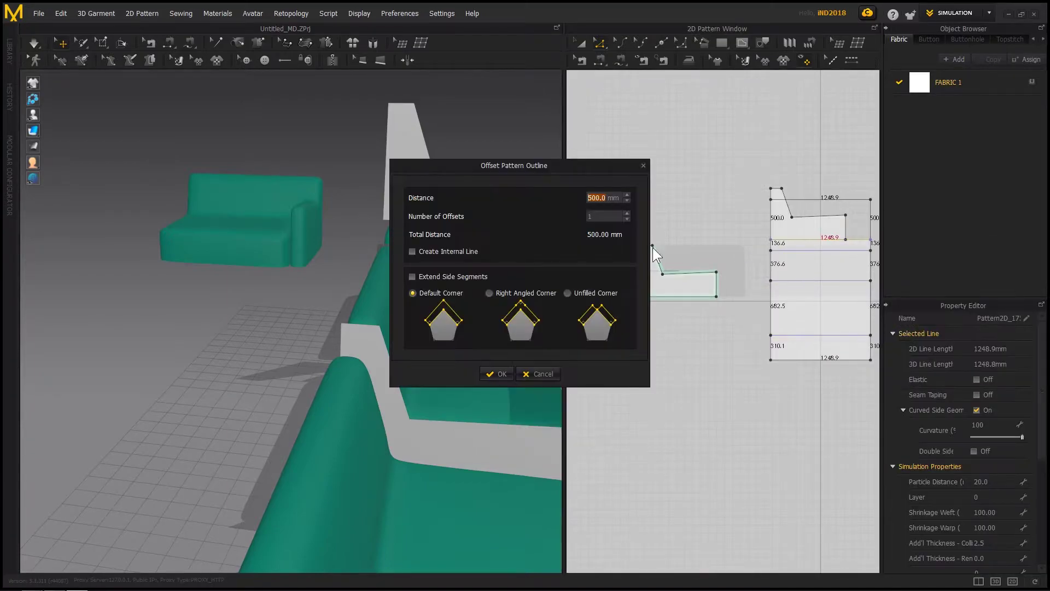
left_click(500, 374)
left_click(772, 161)
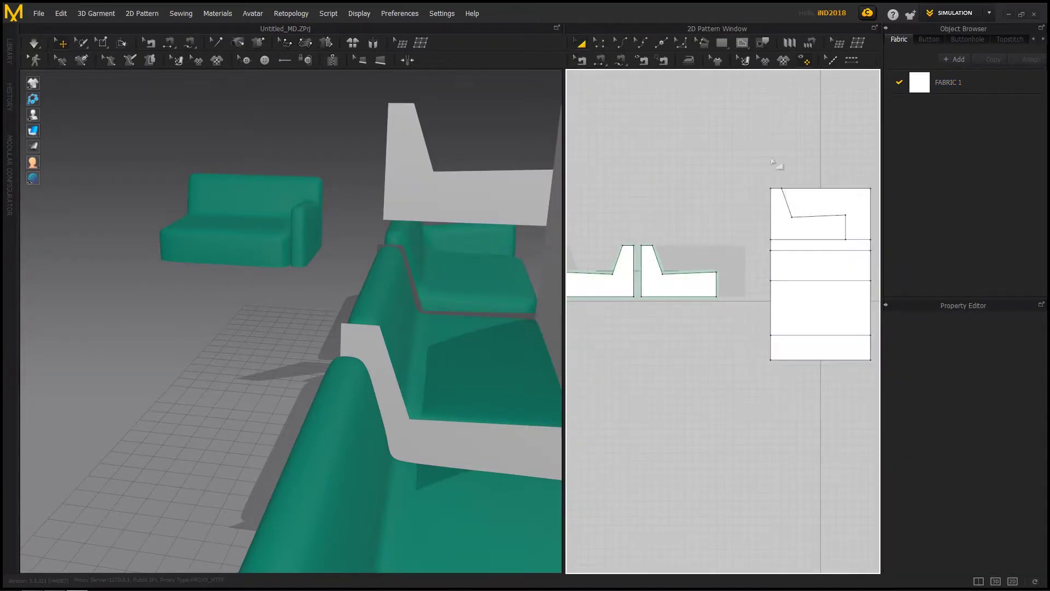
- Remove the reference side pattern and paste a duplicate of all remaining patterns above and left of the originals in 2D
left_click(825, 230)
scroll(714, 228, "down", 5)
key("ctrl+a")
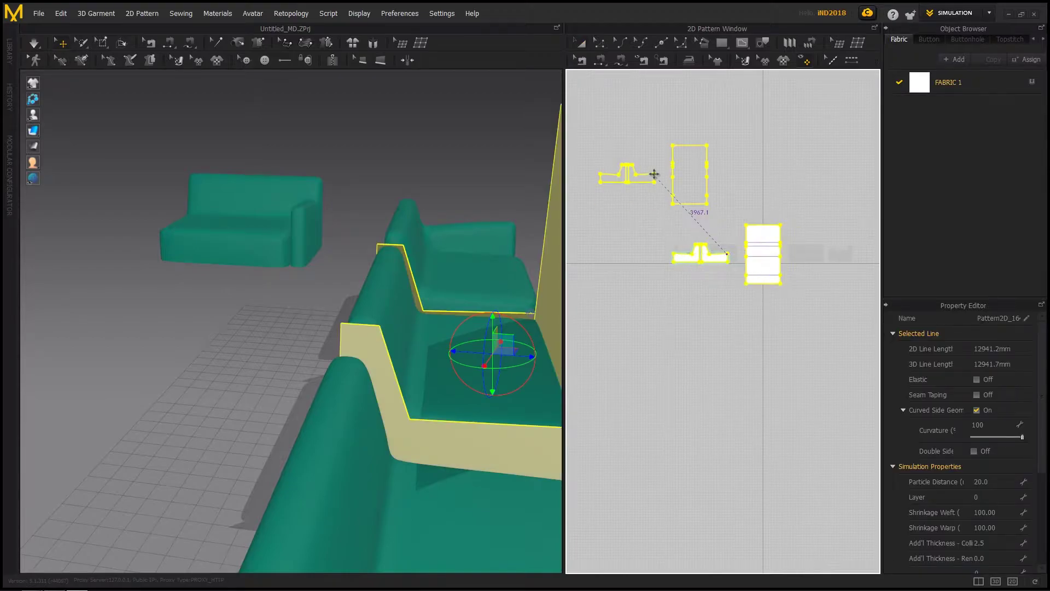
left_click(654, 169)
- Move the original long panel upright in front of the middle module in 3D
right_click_drag(463, 320, 500, 361)
left_click(765, 244)
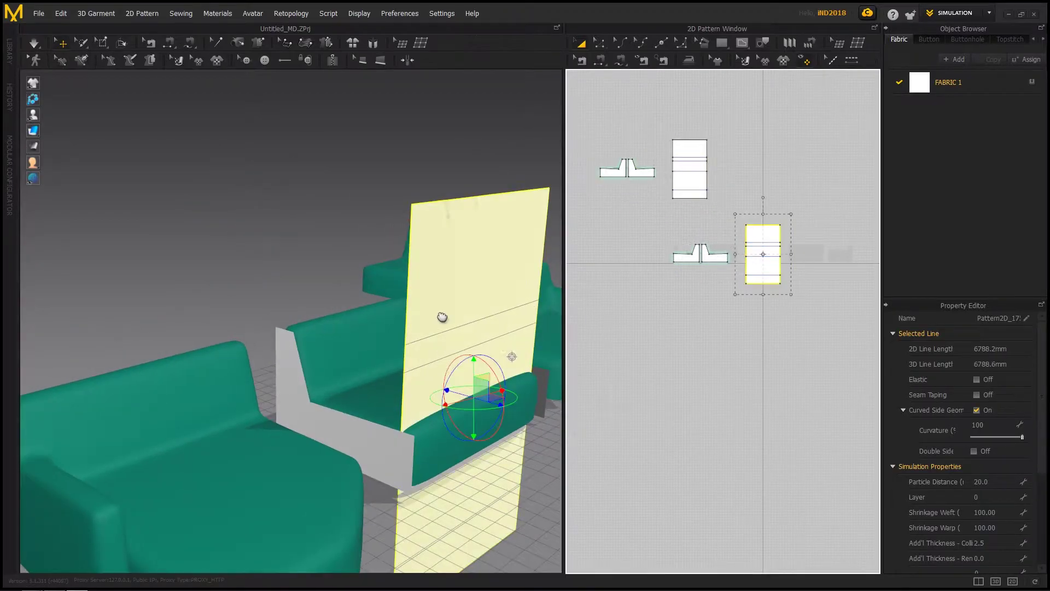
right_click_drag(441, 317, 418, 350)
- Select both side patterns of the middle module and freeze them
left_click(386, 479)
right_click_drag(470, 443, 399, 416)
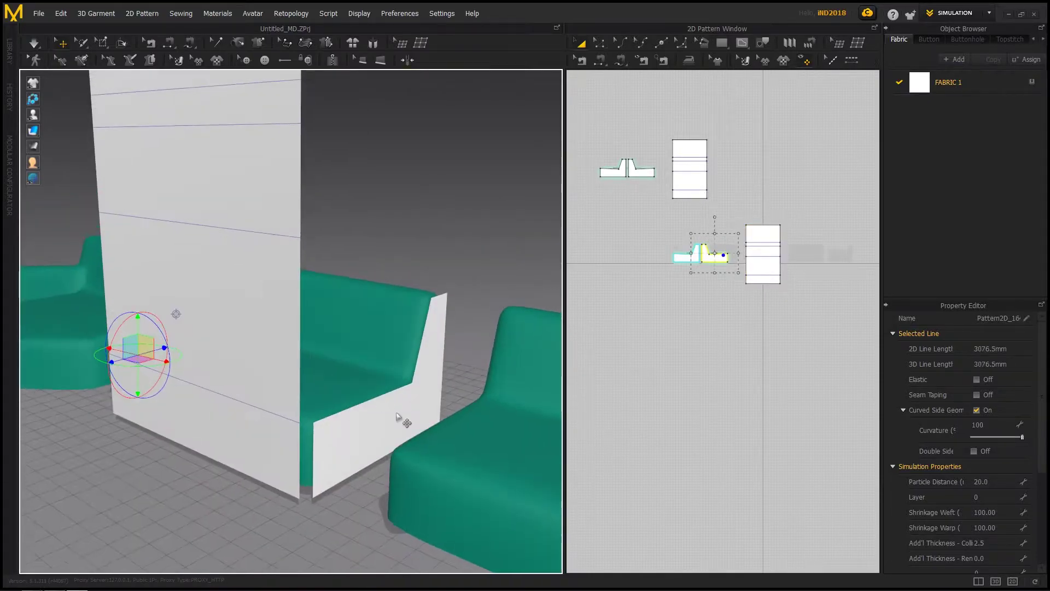
left_click(398, 417)
right_click_drag(372, 347, 306, 317)
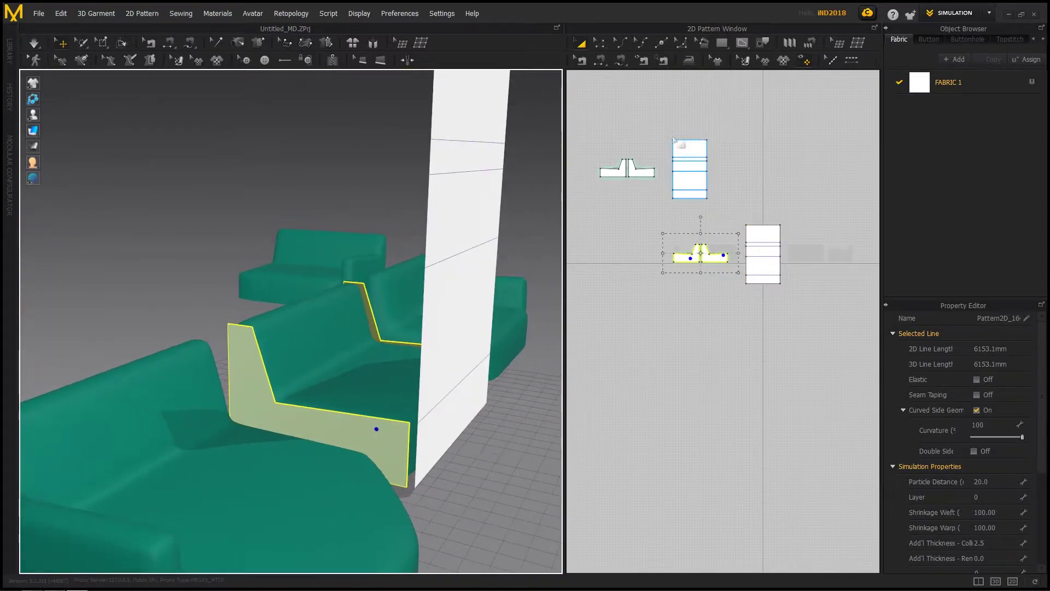
- Sew the near side pattern's front edge to the lowest section of the long panel's matching side
left_click(600, 60)
left_click(407, 458)
left_click(418, 444)
- Try to sew the near side pattern's seat edge to the next section of the upright panel
left_click(400, 420)
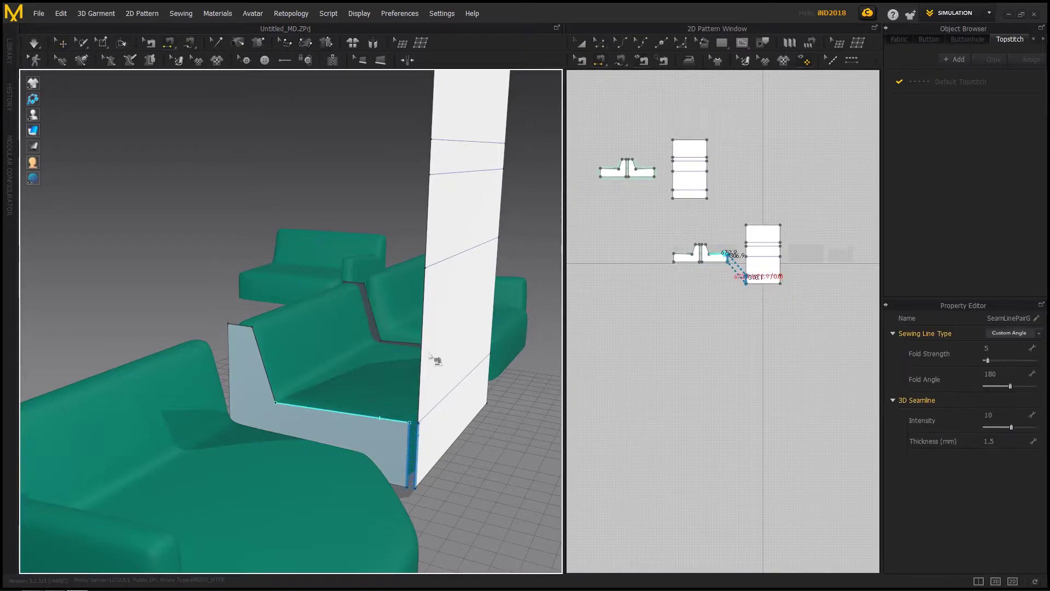
left_click(425, 306)
right_click_drag(378, 420, 436, 294)
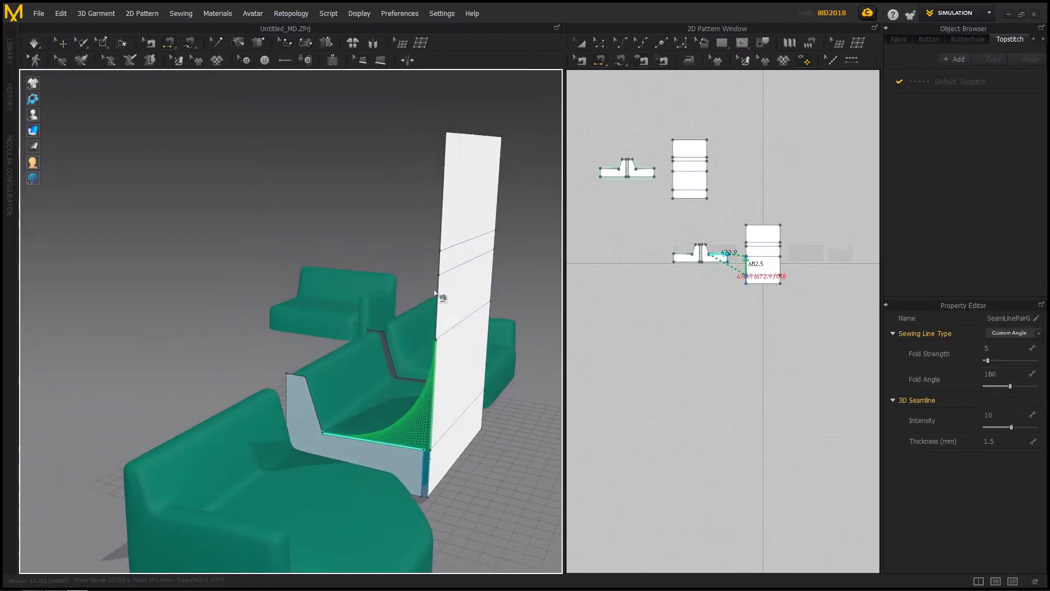
key("ctrl+z")
- Rotate the long panel so it leans back diagonally over the middle module
left_click(581, 43)
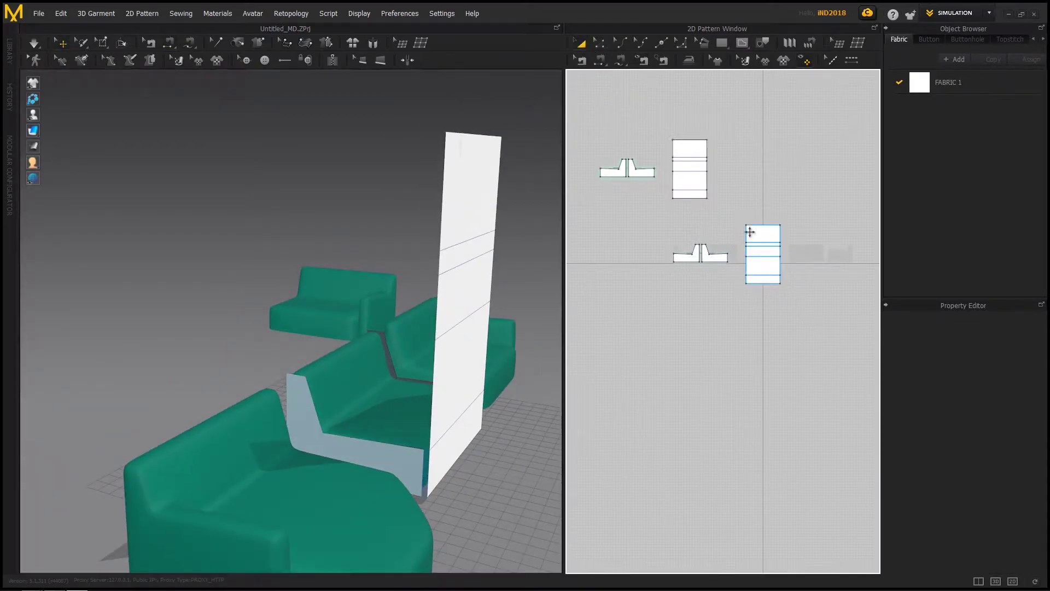
left_click(750, 232)
left_click_drag(503, 284, 385, 319)
- Sew the near side pattern's seat, backrest slope, top and back edges to the matching sections of the tilted panel
left_click(606, 60)
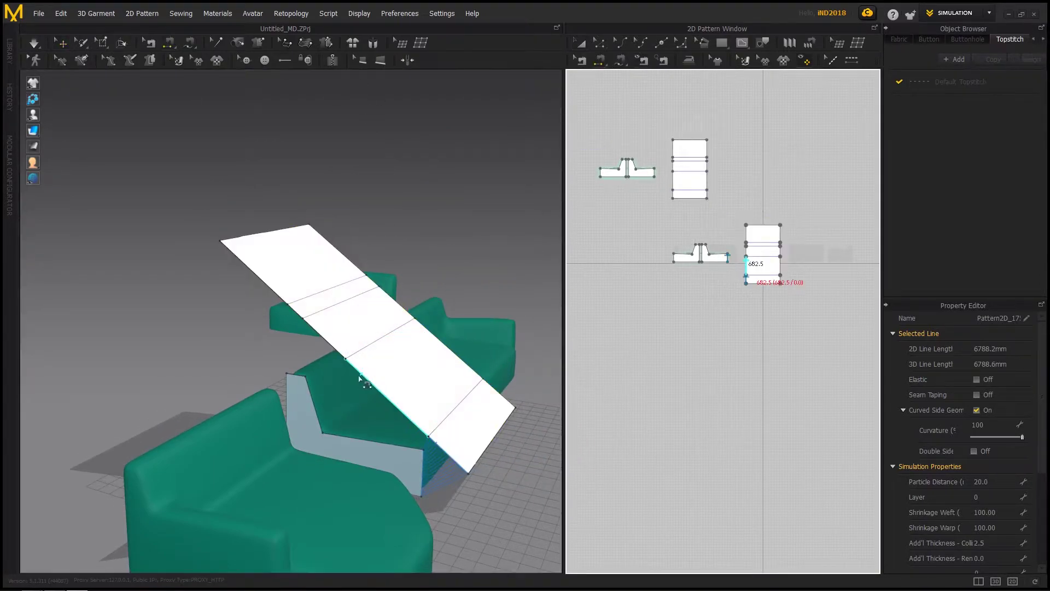
left_click(357, 372)
left_click(343, 437)
left_click(316, 332)
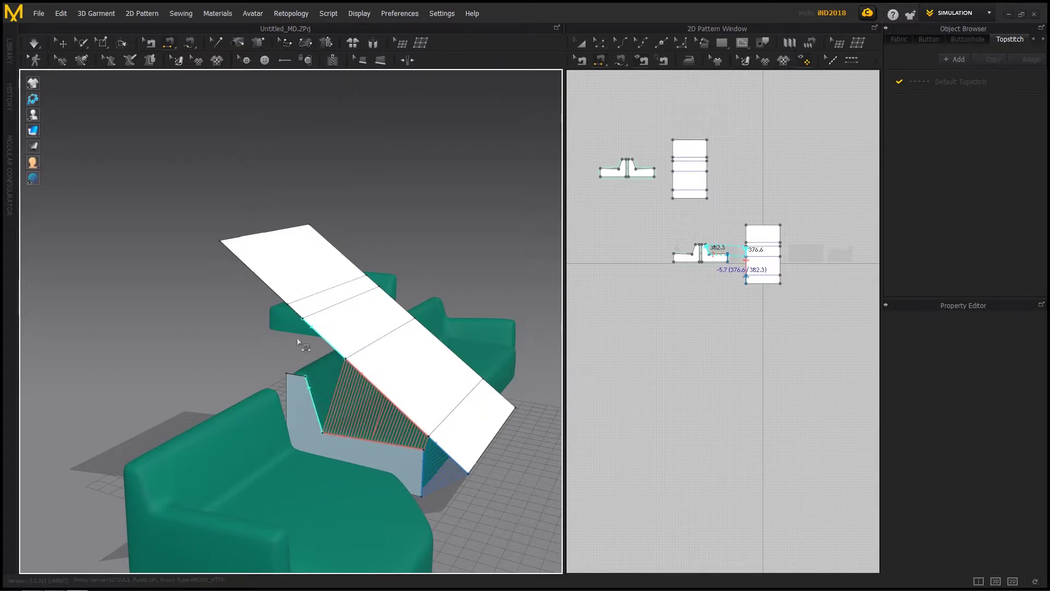
left_click(281, 298)
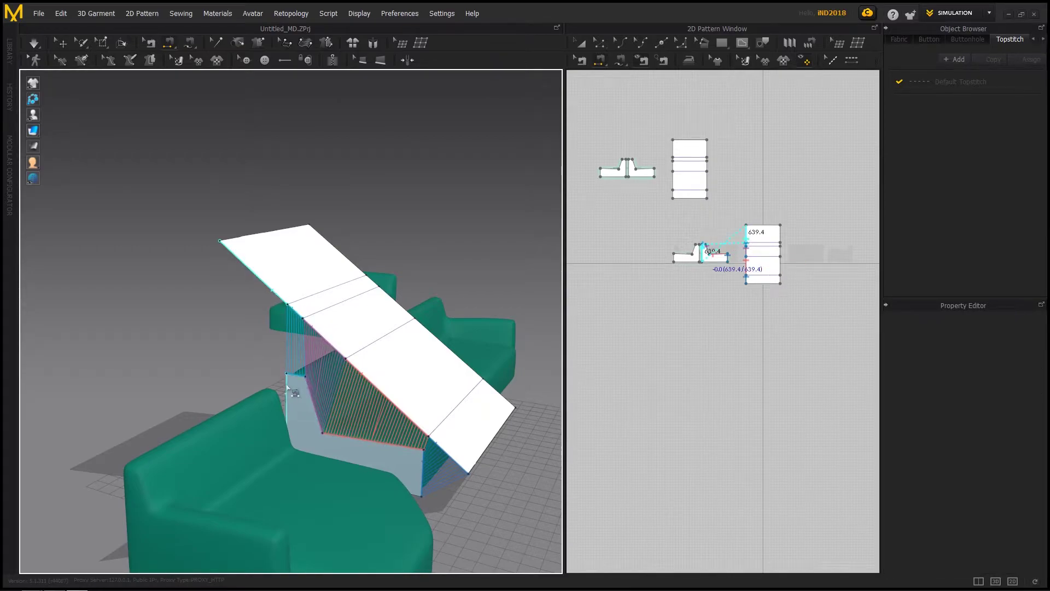
left_click(287, 387)
- Sew the far side pattern's front and seat edges to the matching sections on the tilted panel's other side
right_click_drag(320, 377, 444, 374)
middle_click_drag(445, 374, 219, 317)
left_click(221, 361)
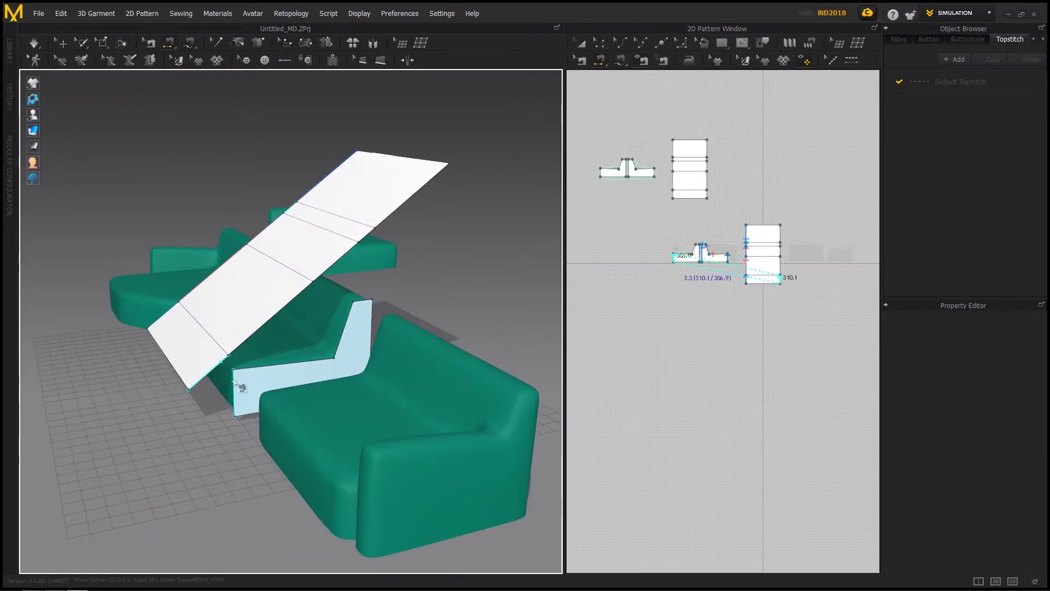
left_click(235, 382)
left_click(299, 293)
left_click(328, 351)
- Sew the far side pattern's backrest slope, top and back edges to the matching sections of the tilted panel
left_click(347, 253)
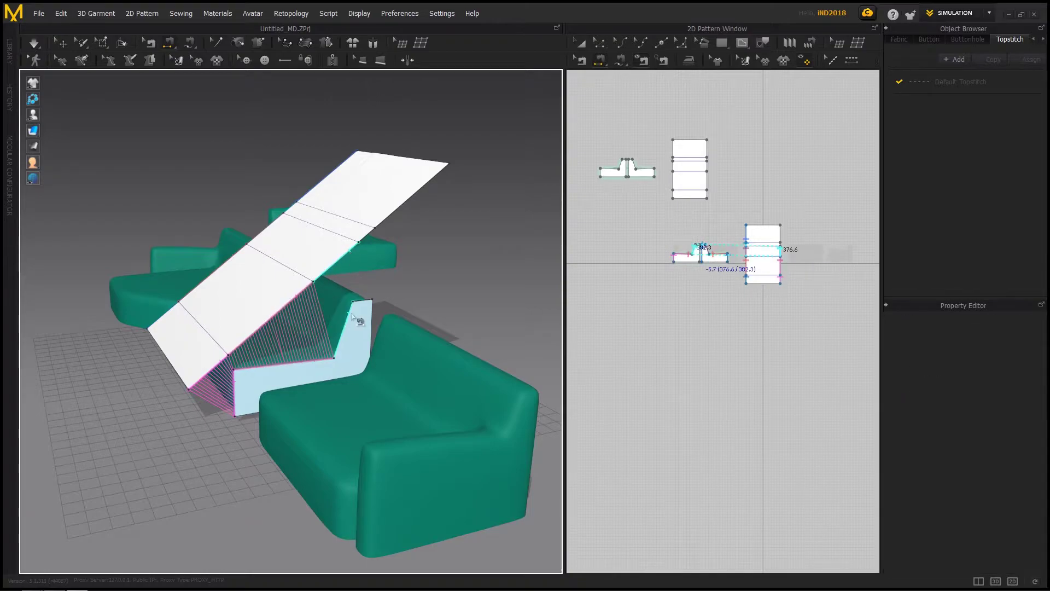
left_click(352, 316)
left_click(370, 233)
left_click(369, 304)
right_click_drag(371, 306, 199, 345)
left_click(370, 249)
left_click(345, 346)
middle_click_drag(199, 345, 412, 334)
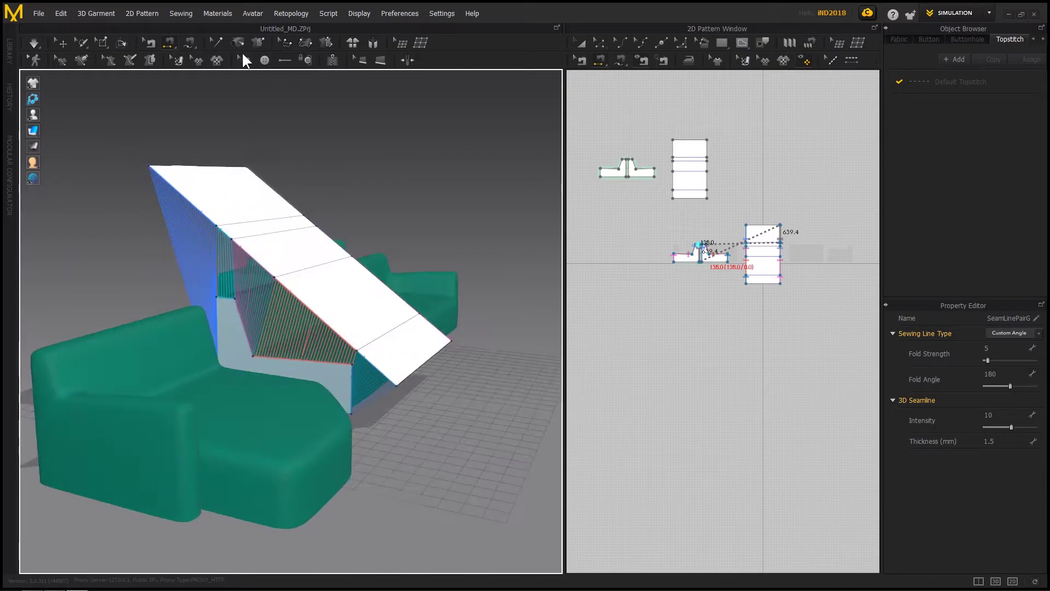
- Simulate the sewn patterns until they drape over the middle module, and stop the simulation
left_click(33, 43)
left_click(34, 43)
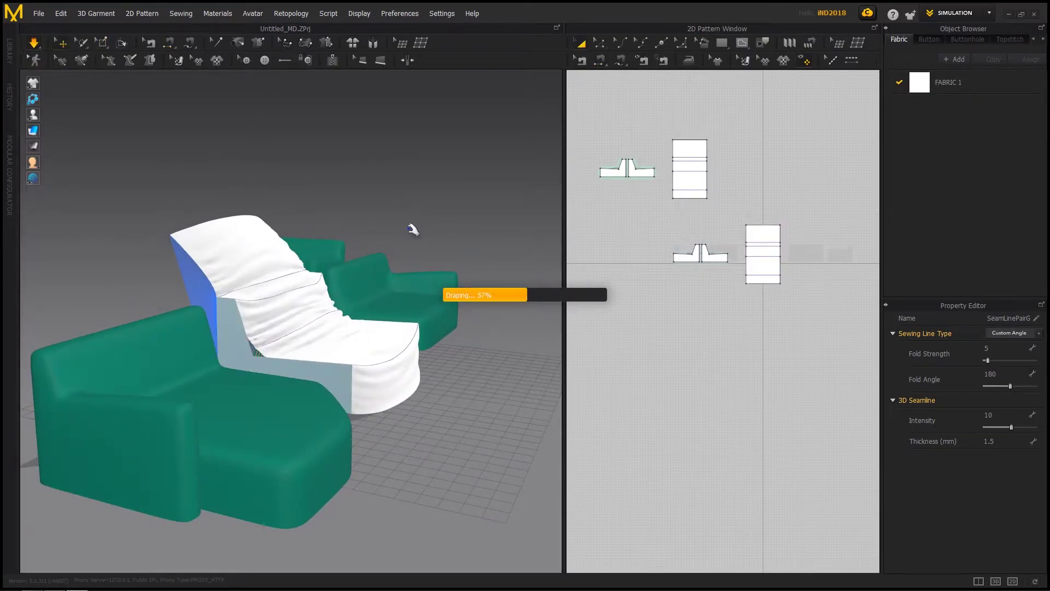
key("space")
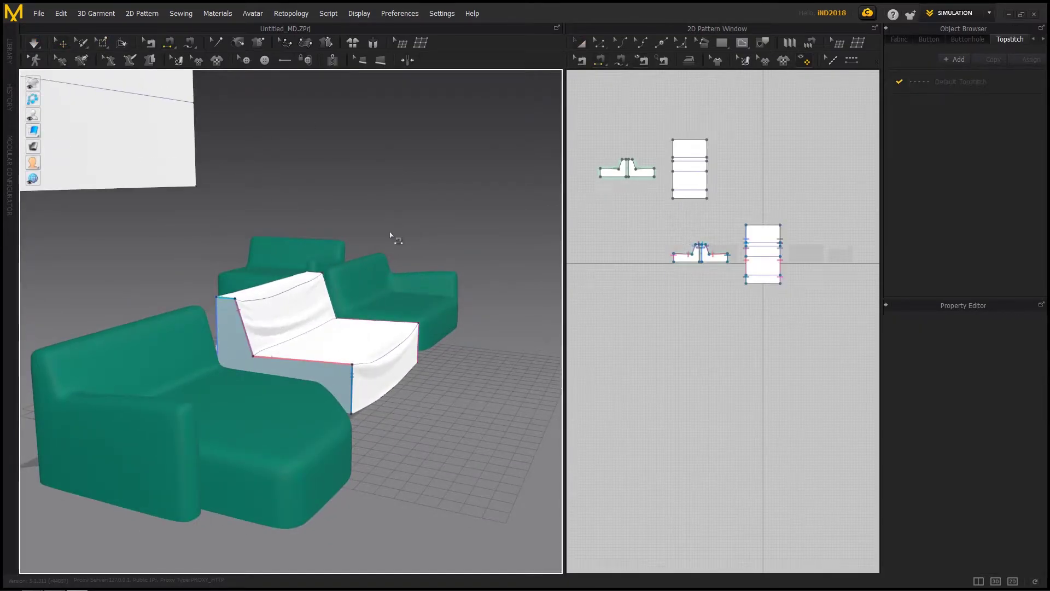
scroll(390, 237, "down", 3)
middle_click_drag(373, 226, 368, 279)
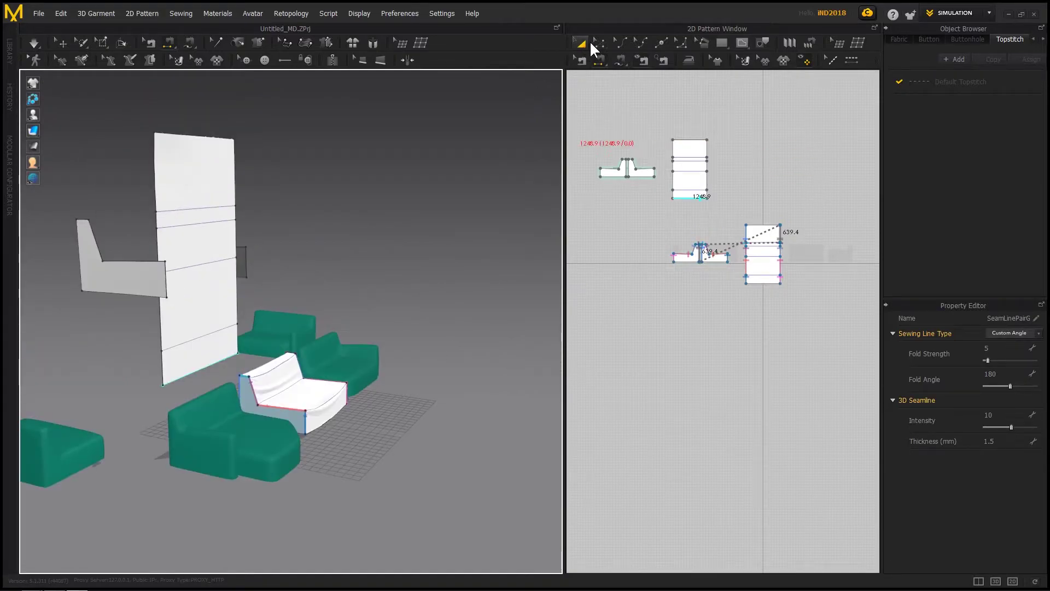
- Freeze the spare, unsewn side patterns and long panel so they stay out of the simulation
left_click(587, 43)
left_click_drag(770, 109, 581, 207)
key("ctrl+k")
left_click(405, 201)
right_click_drag(386, 323, 303, 330)
scroll(302, 330, "up", 3)
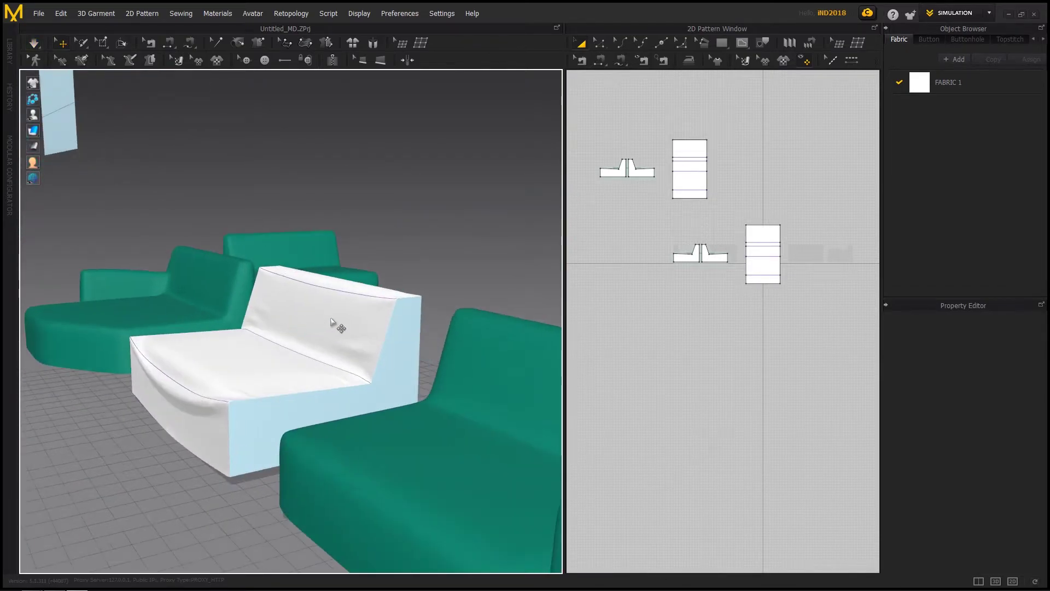
- Switch the simulation to GPU and drape the middle module's selected panel and side patterns
left_click_drag(31, 44, 41, 62)
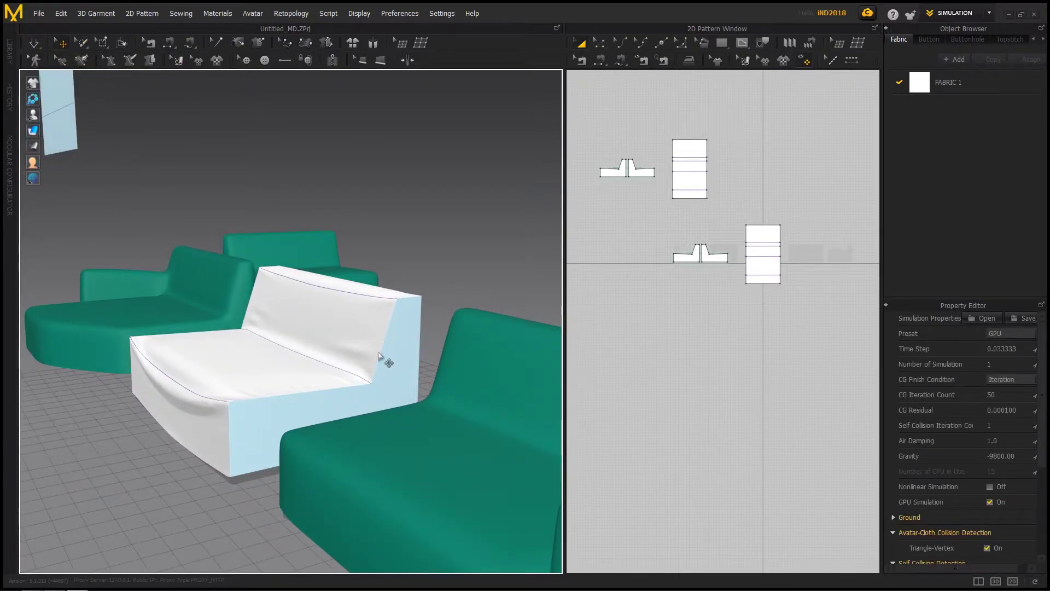
left_click(233, 353)
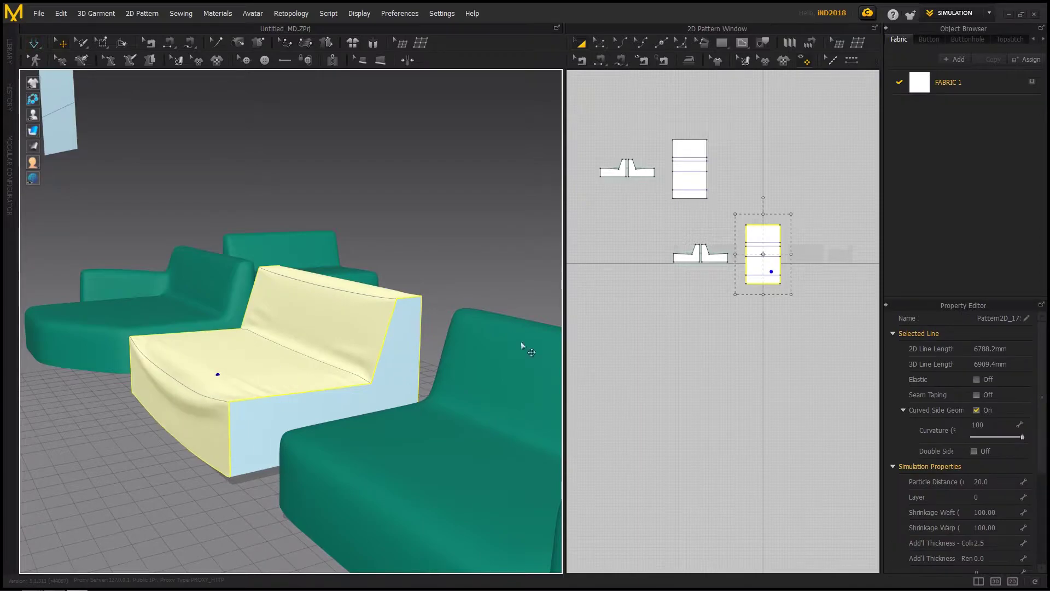
left_click_drag(831, 206, 607, 348)
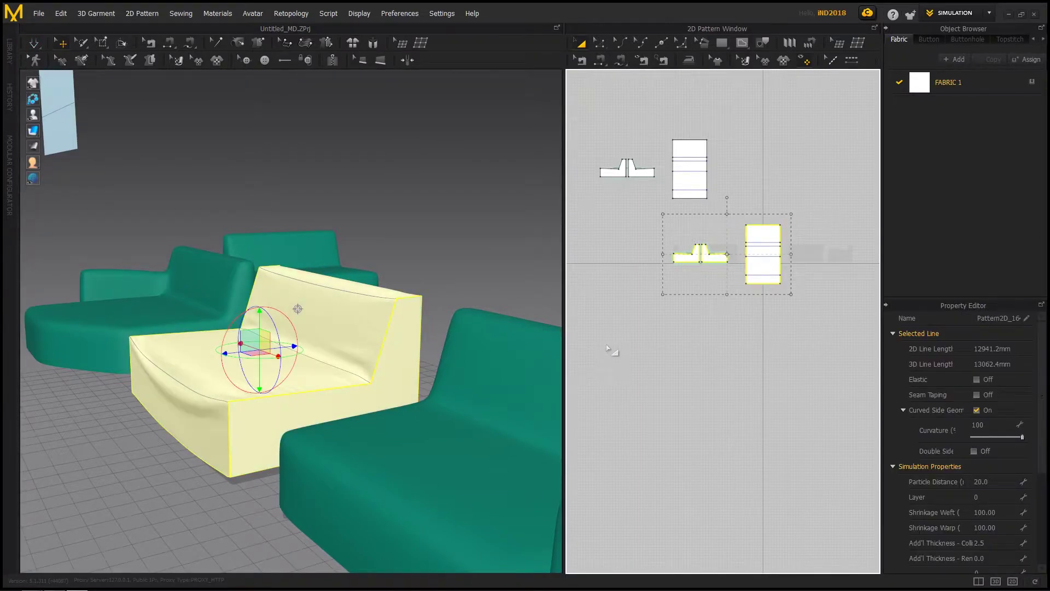
key("space")
right_click_drag(306, 313, 494, 374)
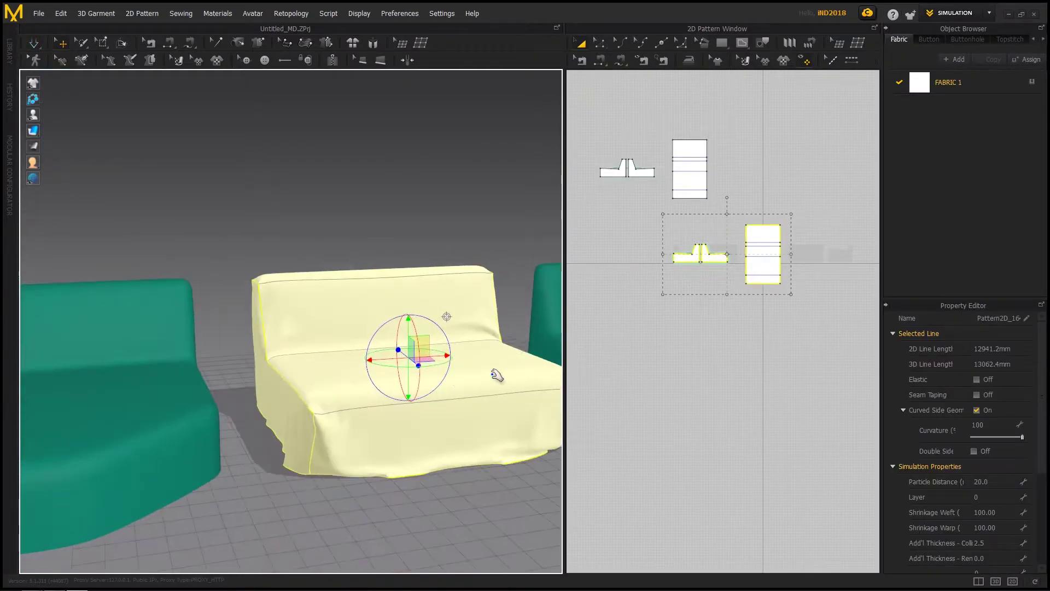
- Set the weft and warp shrinkage of the middle module's patterns to 98 and let the cover settle
left_click(808, 234)
left_click(715, 250)
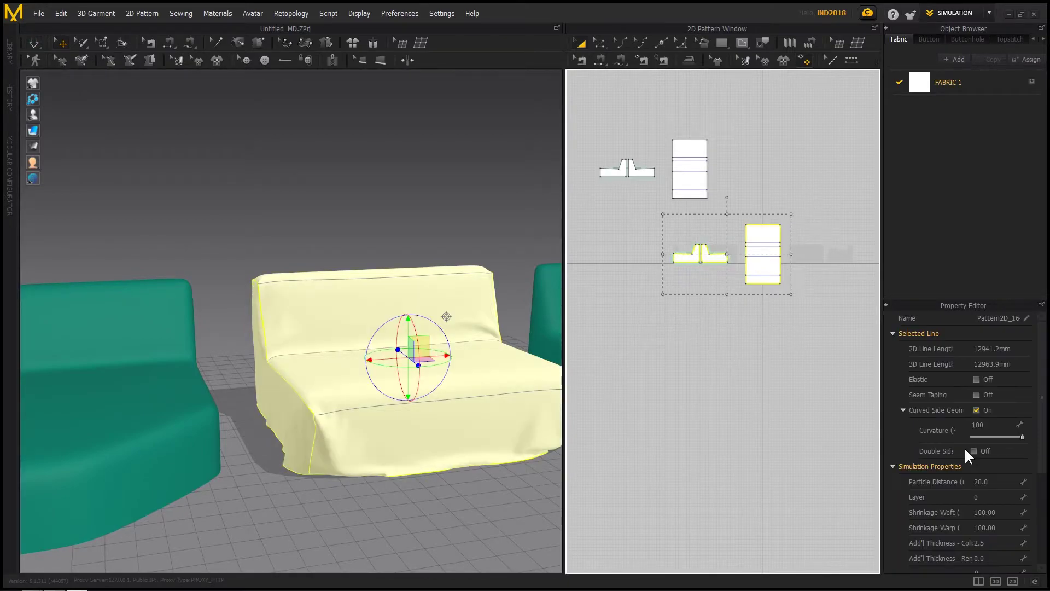
left_click(1002, 511)
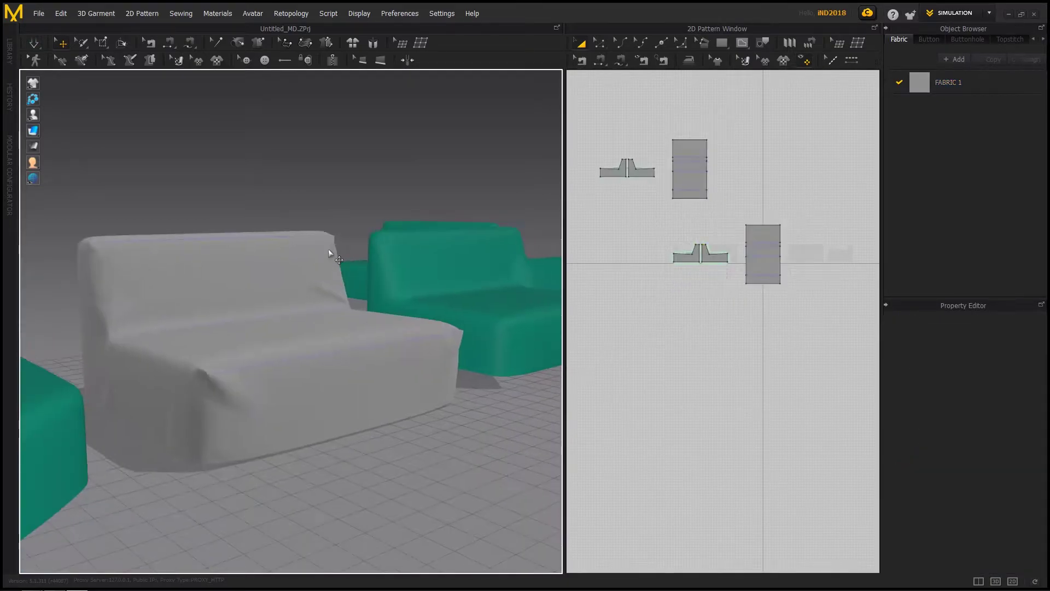
left_click(286, 370)
right_click_drag(284, 363, 373, 360)
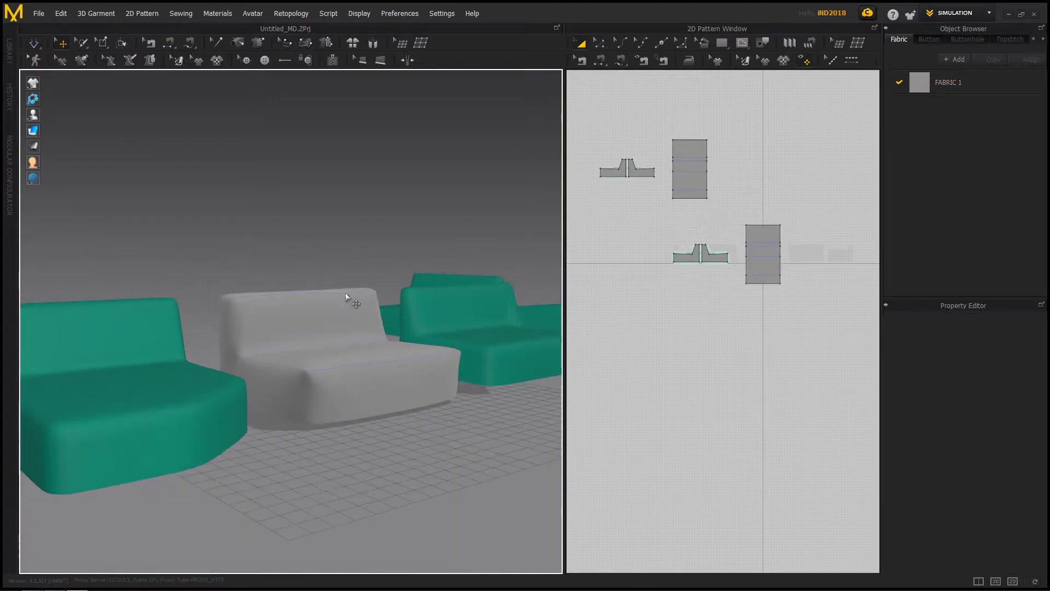
right_click_drag(345, 297, 512, 339)
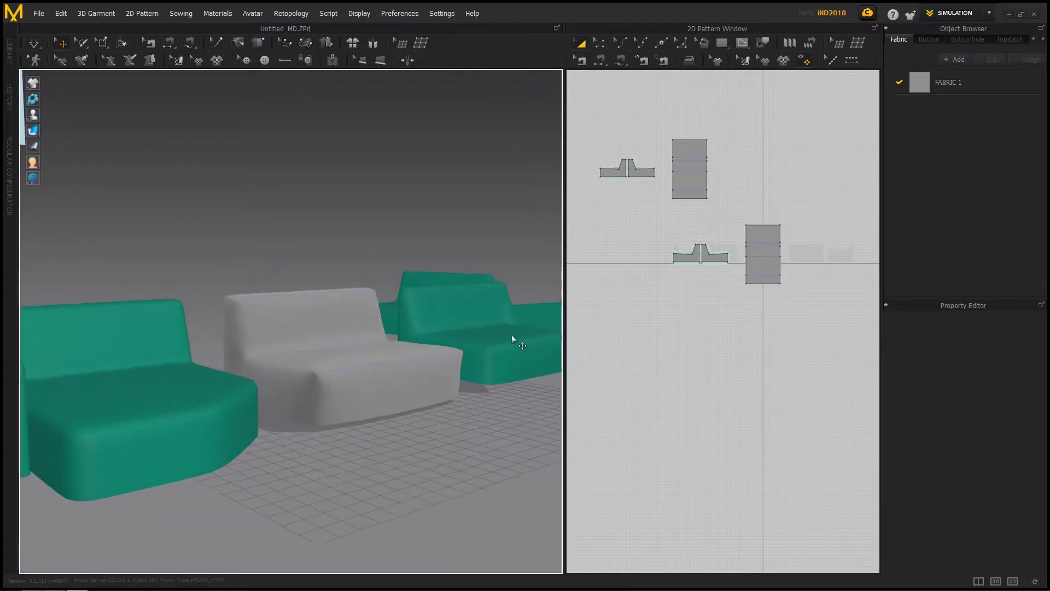
- Set the particle distance to 10 for the selected upholstery patterns
double_click(993, 481)
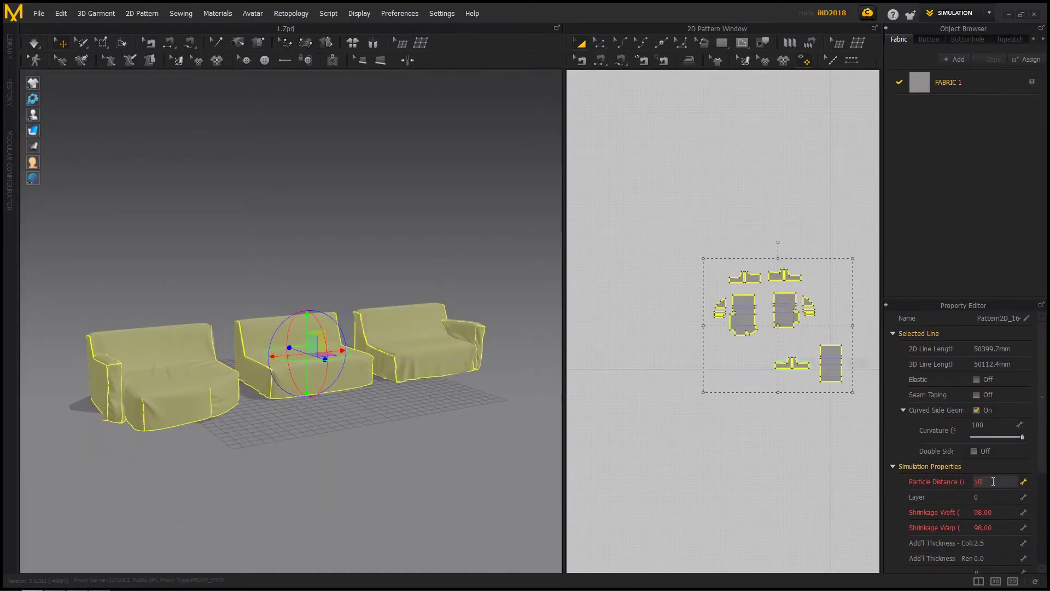
key("Return")
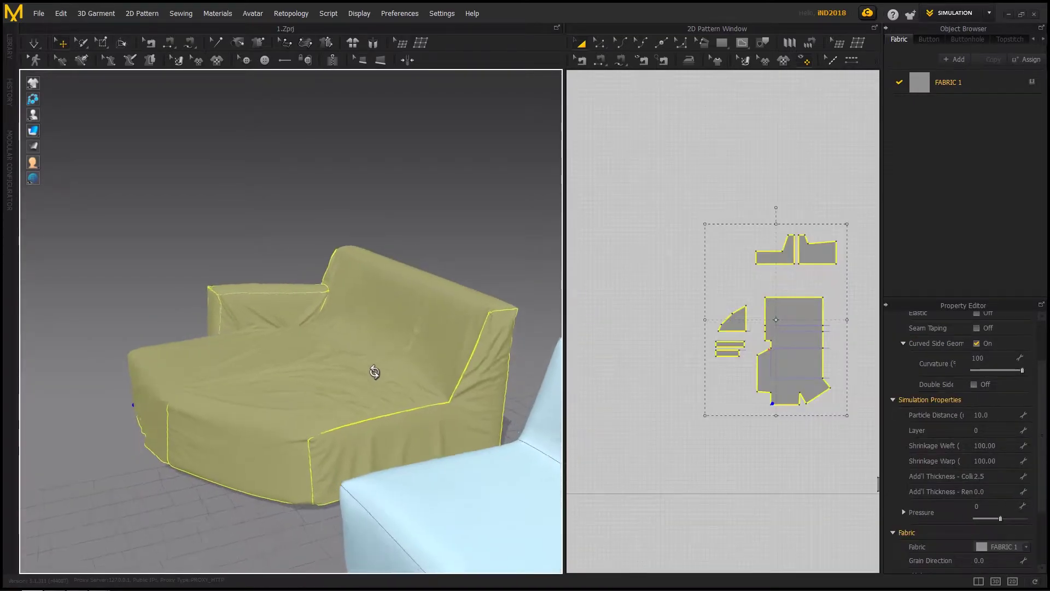
left_click(698, 189)
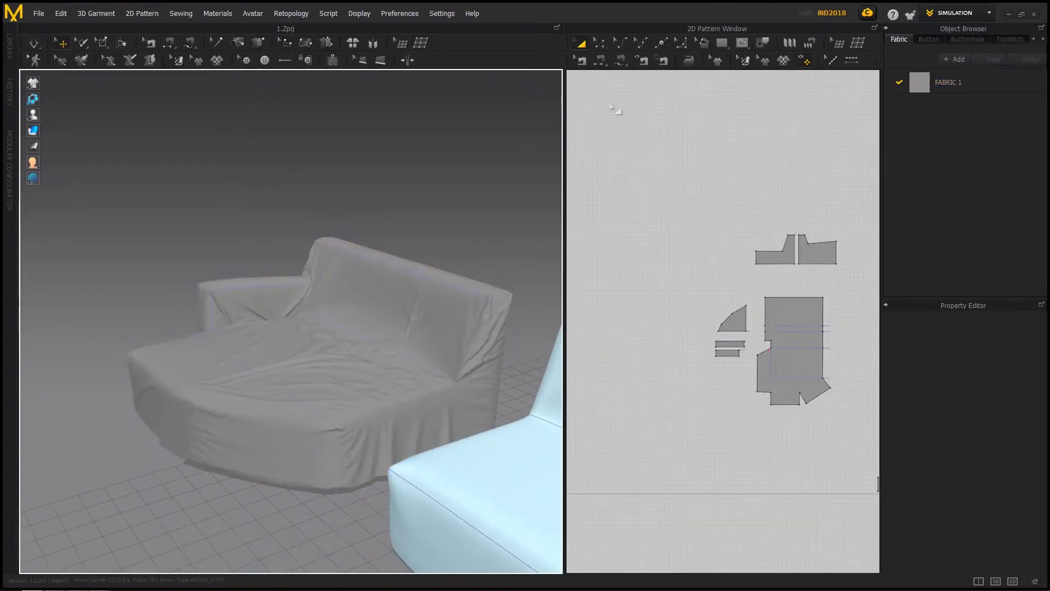
- Pull the main panel across the armrest module's seat during simulation to reshape its folds
left_click(213, 407)
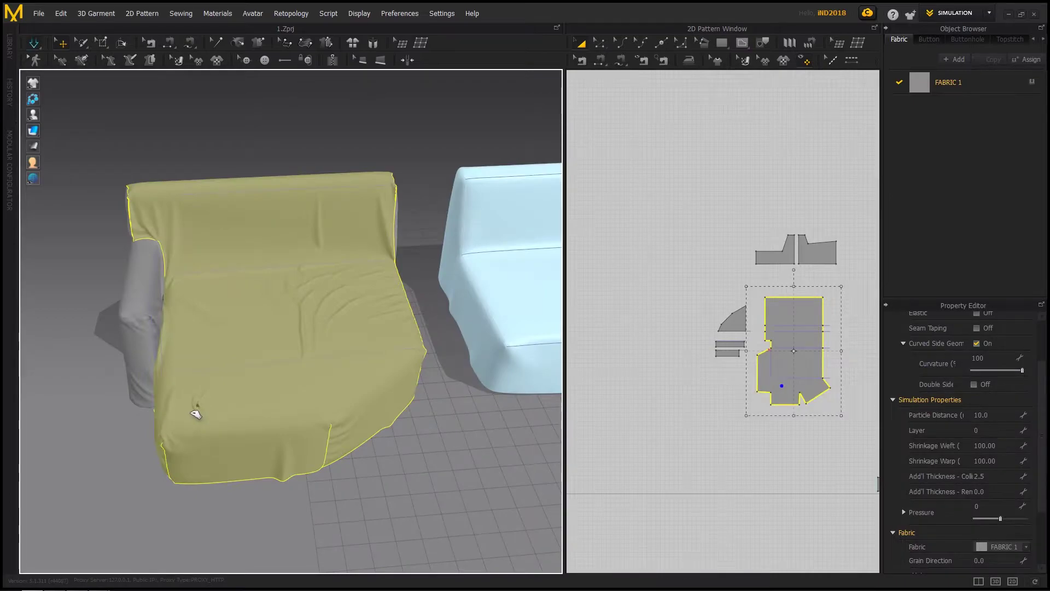
right_click_drag(204, 404, 290, 382)
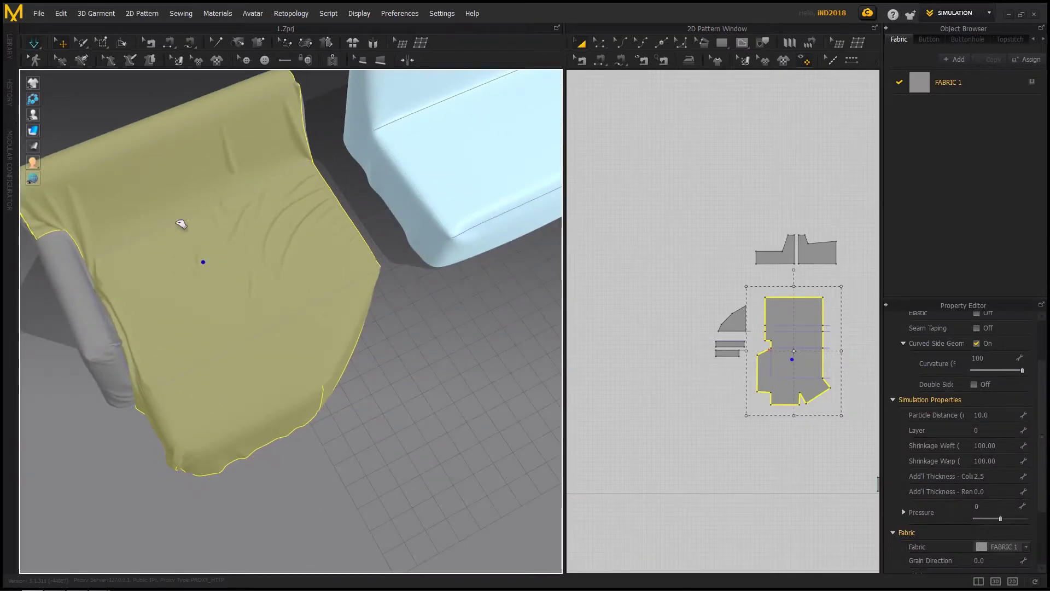
left_click_drag(156, 223, 225, 195)
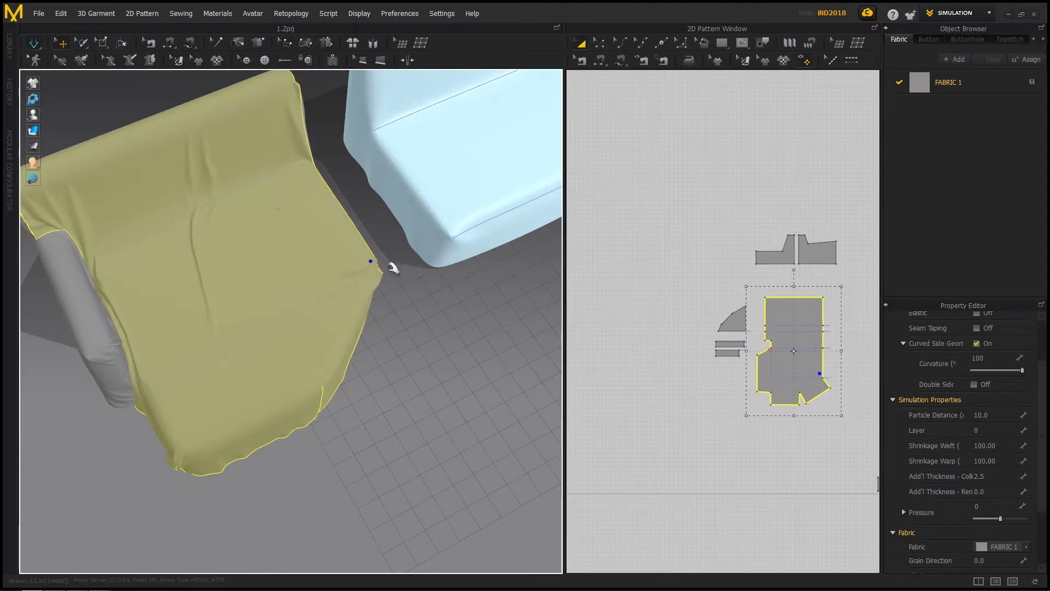
right_click_drag(392, 267, 339, 213)
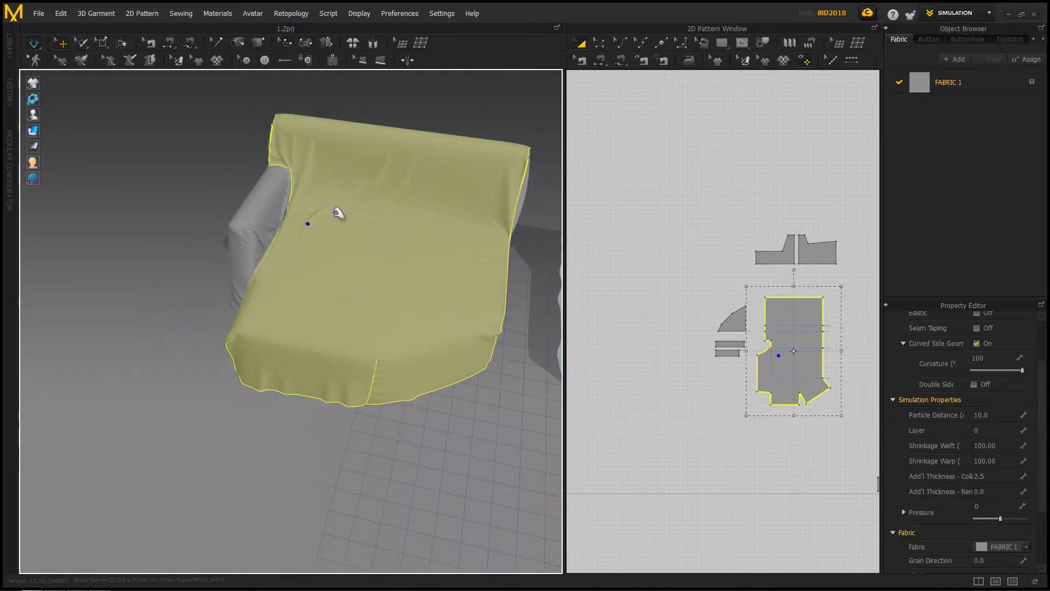
- Tug the armrest cover's lower edge and the main panel's front skirt to adjust how they hang
right_click_drag(386, 310, 347, 378)
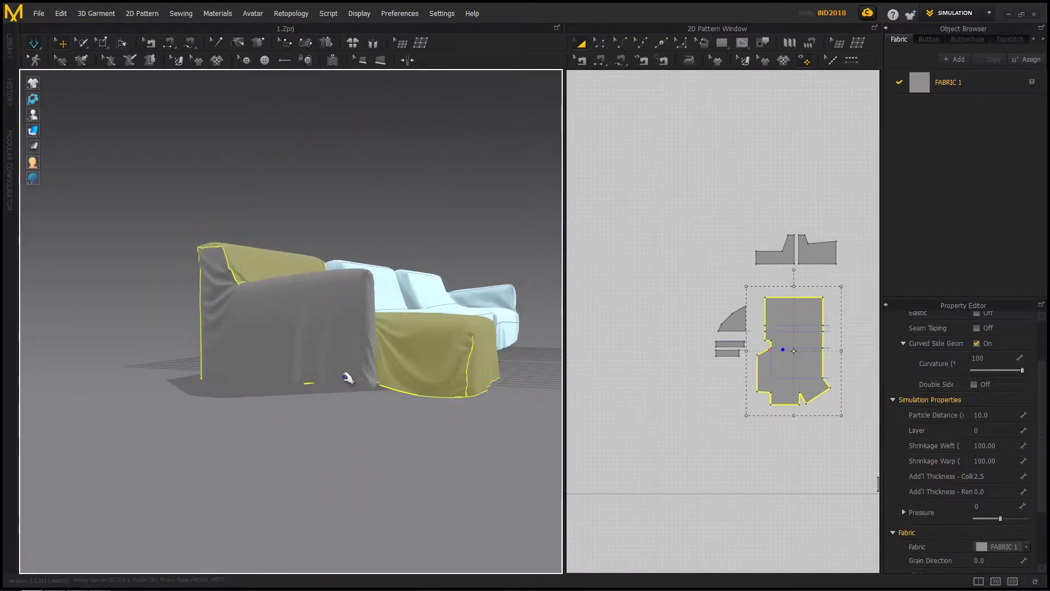
left_click_drag(346, 379, 355, 387)
left_click(434, 316)
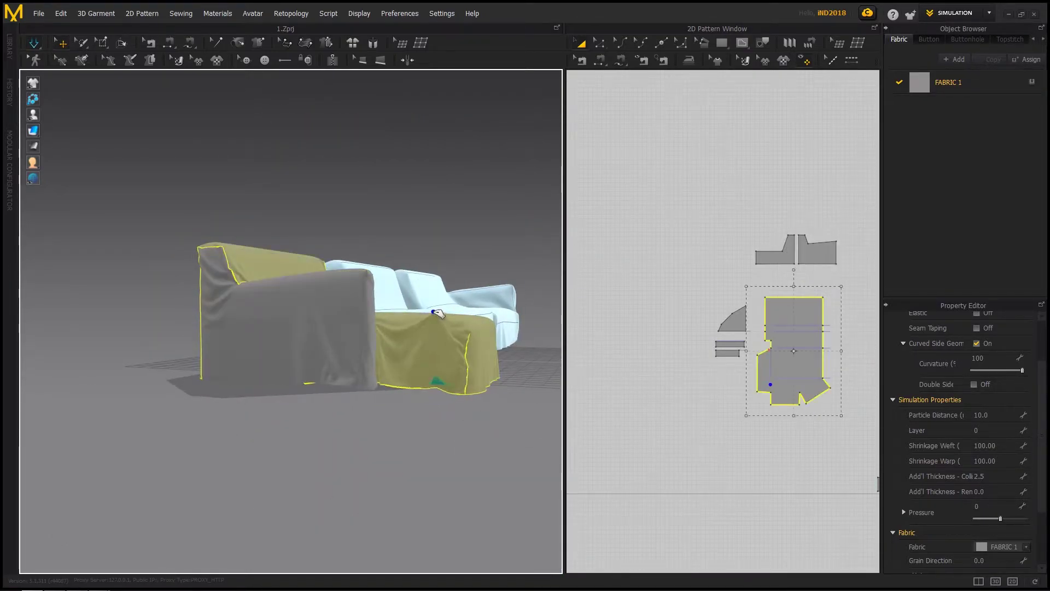
right_click_drag(442, 363, 423, 377)
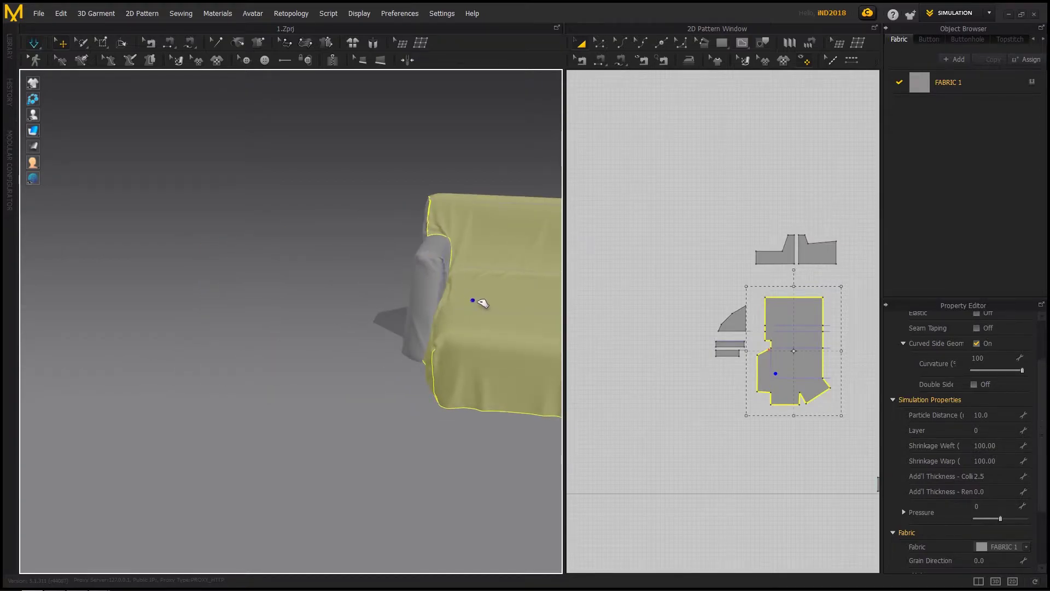
scroll(514, 326, "down", 5)
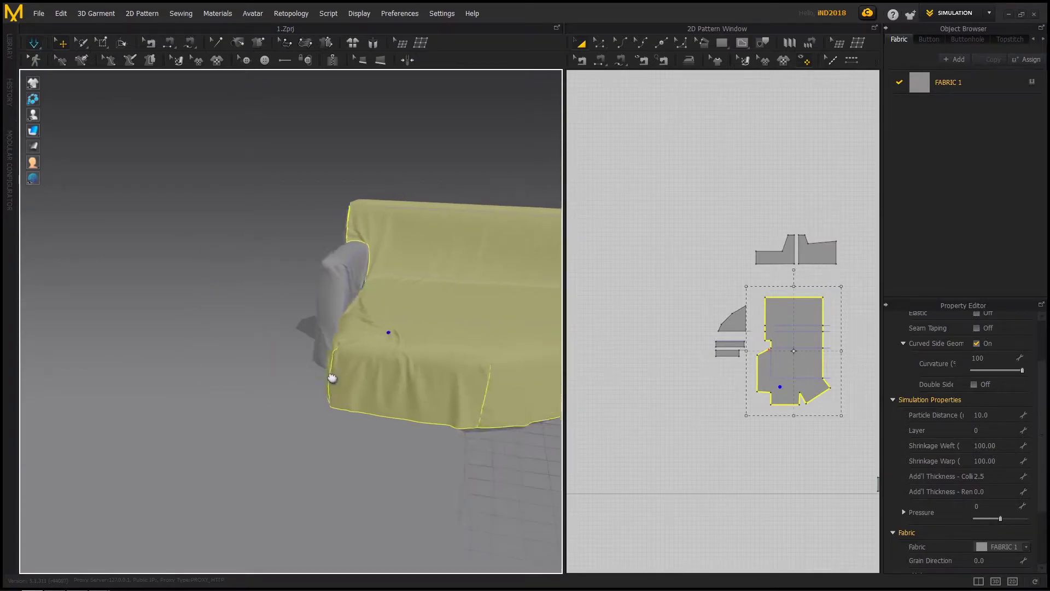
- Pull the seat fabric near the front corner seam in several directions to form natural creases
left_click_drag(436, 334, 444, 334)
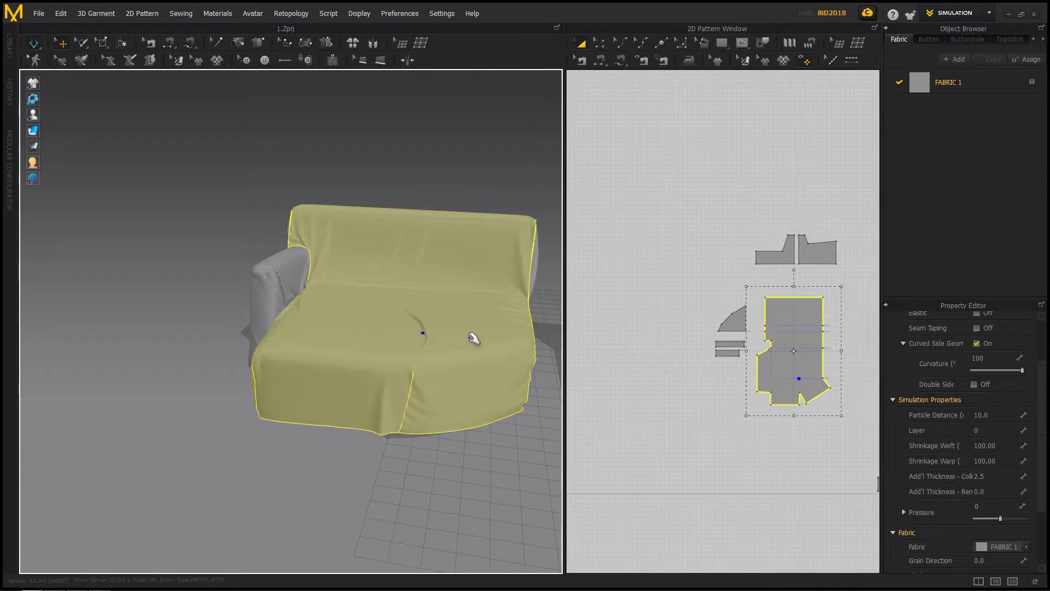
right_click_drag(476, 335, 365, 360)
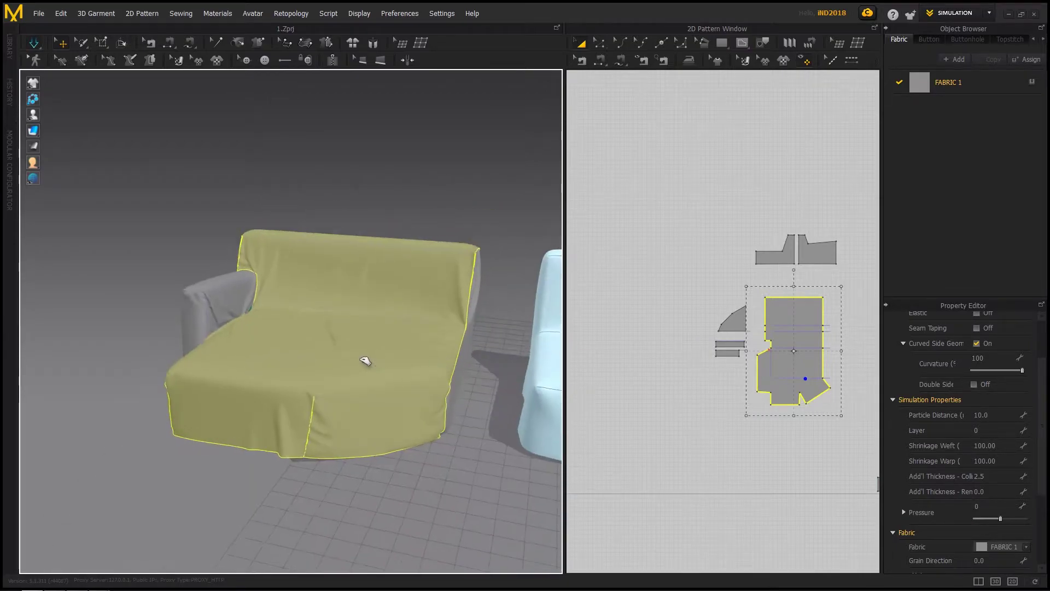
left_click_drag(336, 344, 387, 363)
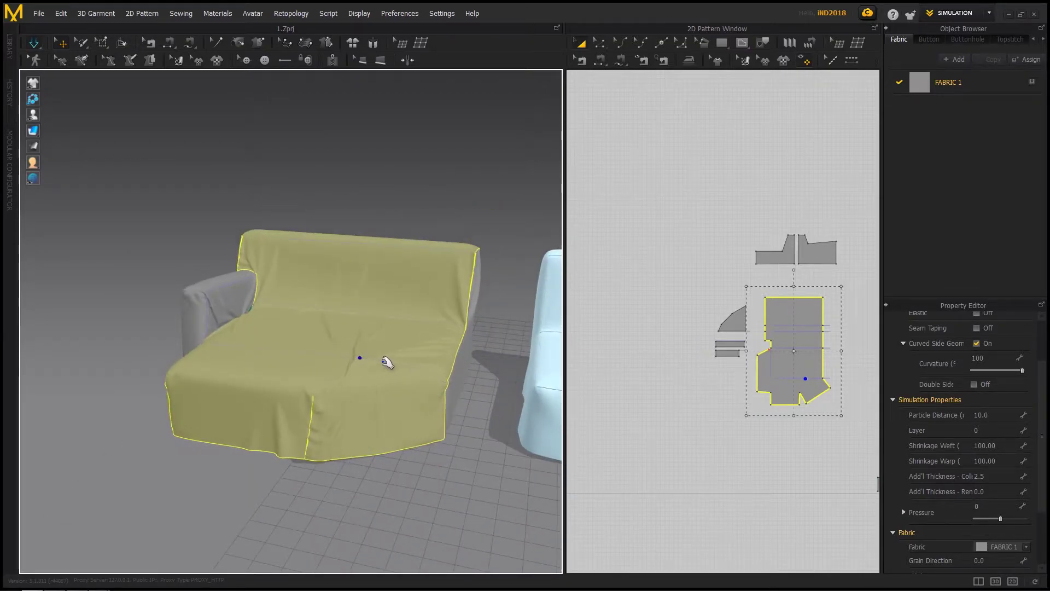
left_click_drag(308, 353, 309, 354)
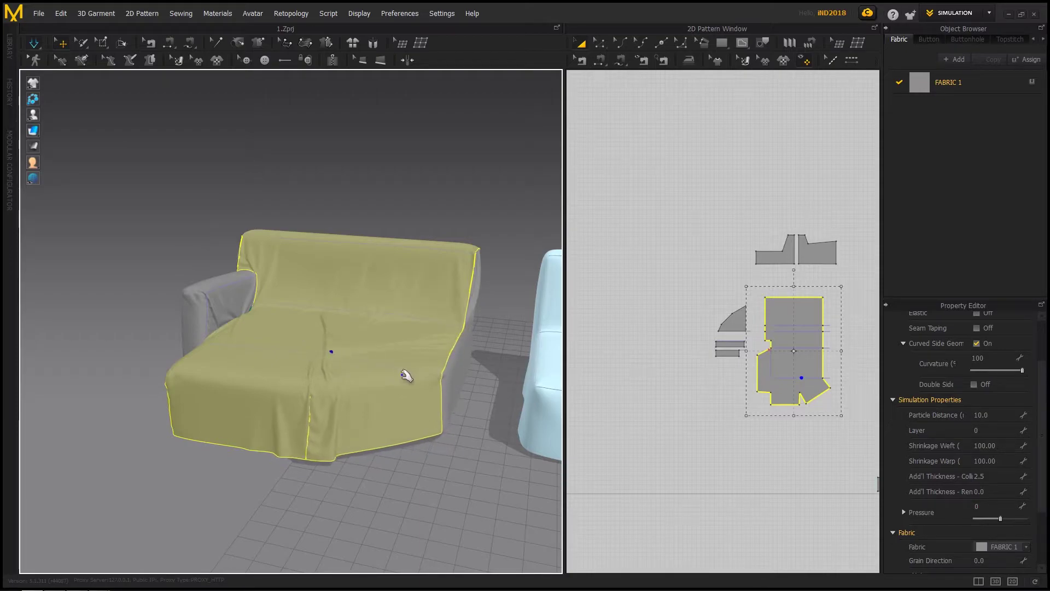
right_click_drag(406, 373, 288, 371)
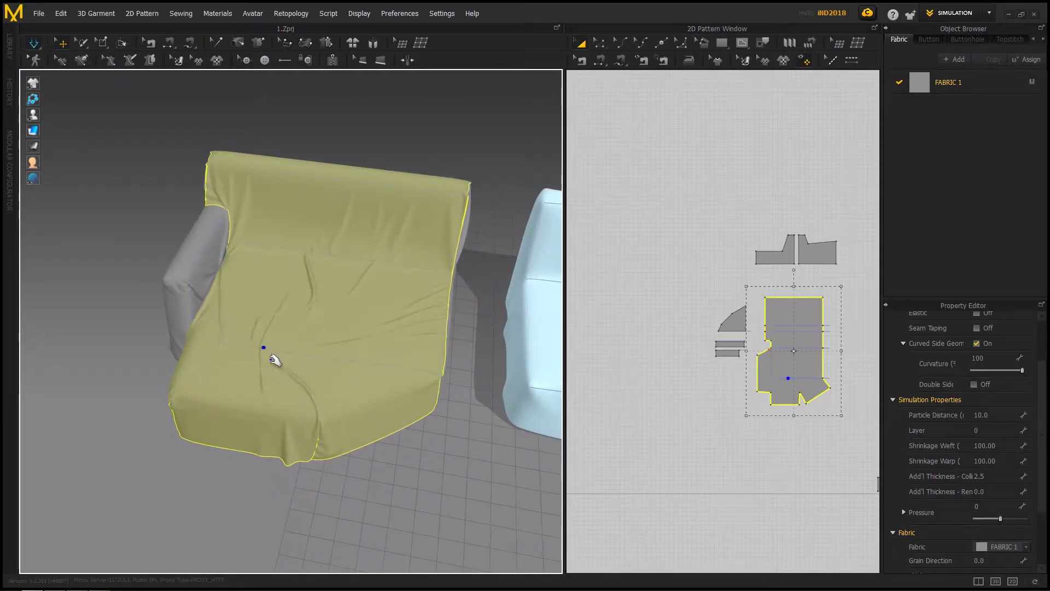
right_click_drag(352, 359, 248, 349)
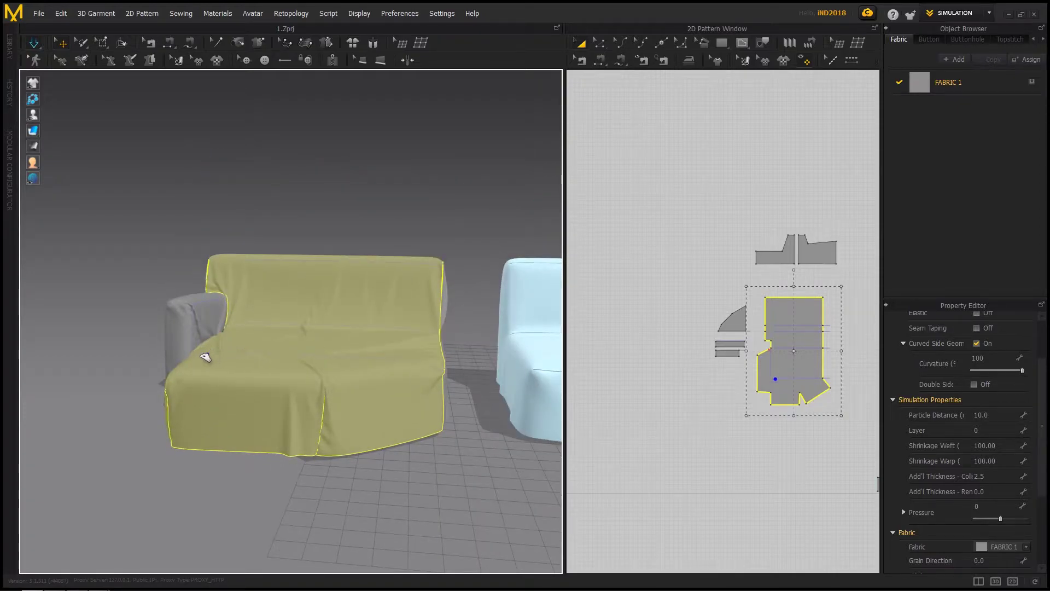
right_click_drag(331, 382, 368, 432)
- Tug the inner side pattern near the backrest and the adjoining seat fabric to add wrinkles
left_click(399, 432)
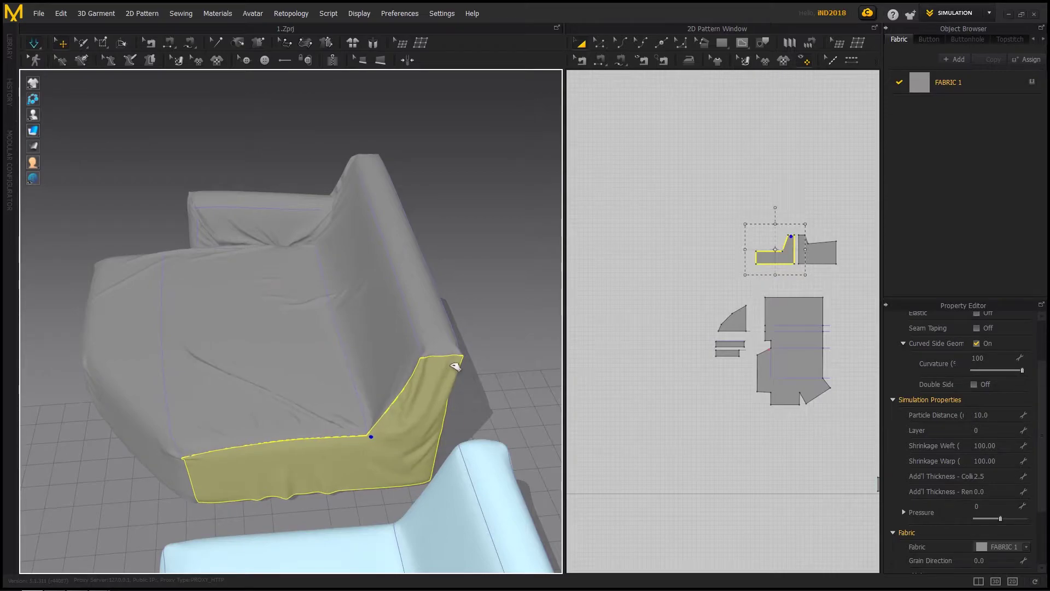
left_click_drag(453, 365, 449, 366)
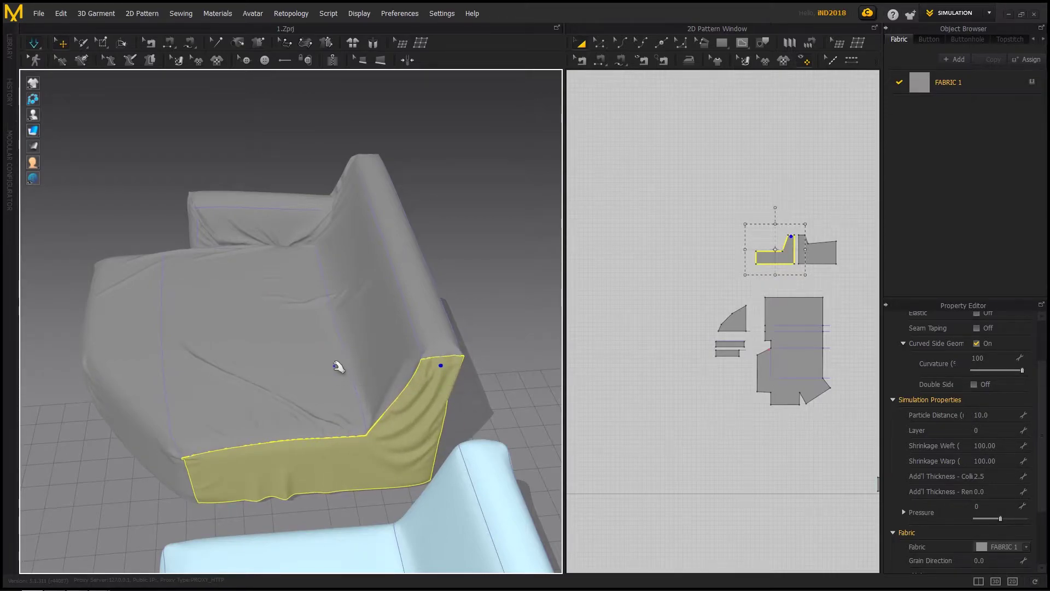
left_click(341, 350)
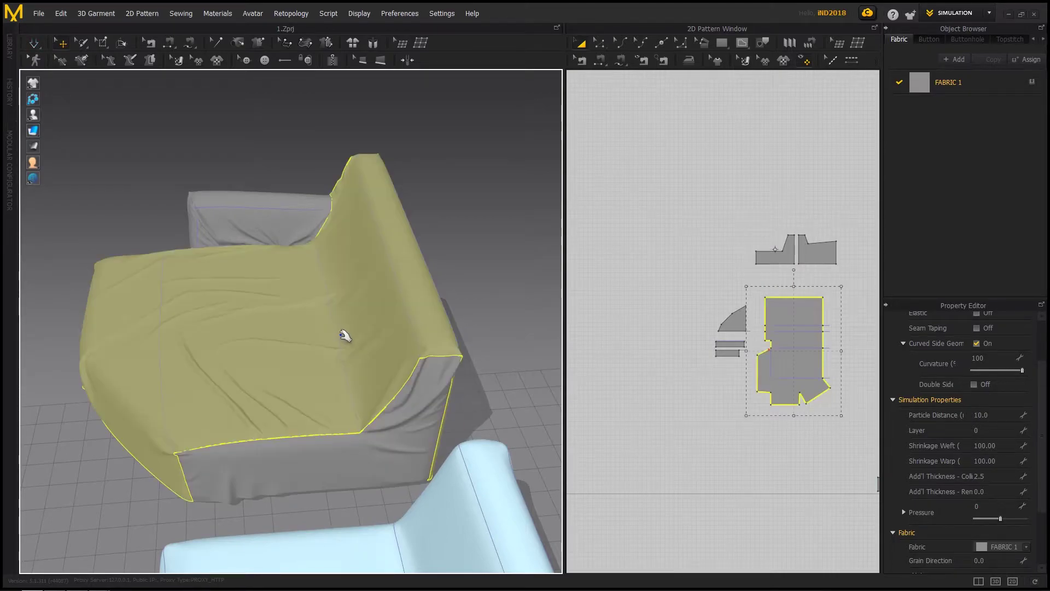
- Pull the open side pattern at the seat-backrest corner and the middle of the seat to refine the folds during simulation
left_click(365, 435)
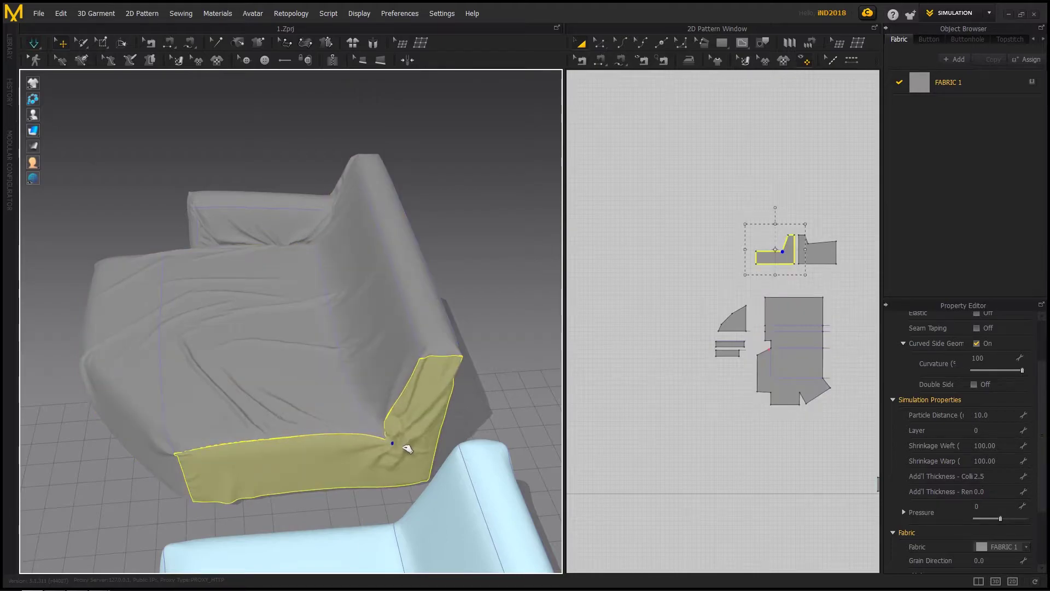
left_click(343, 332)
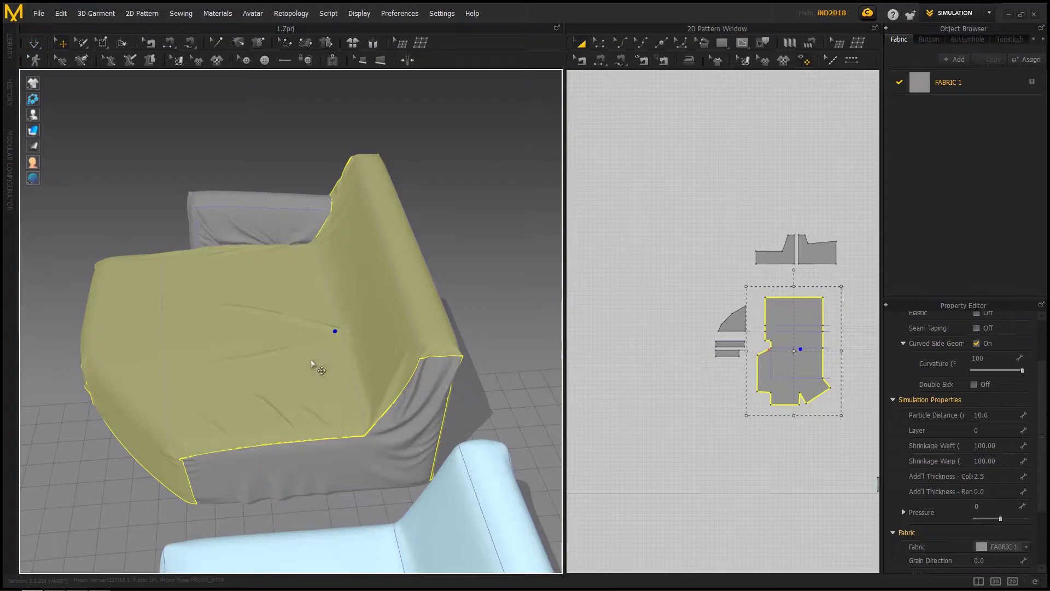
right_click_drag(311, 364, 438, 318)
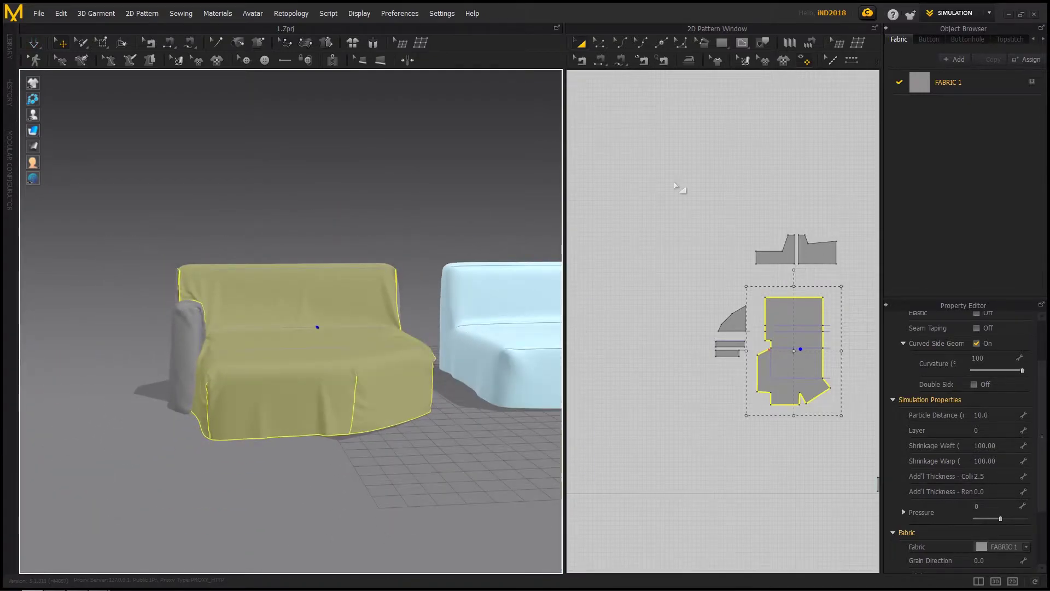
- Freeze all patterns of the angled armrest module and unfreeze the armless middle module's patterns
left_click_drag(658, 195, 854, 465)
key("ctrl+k")
mouse_move(363, 407)
right_mouse_down()
mouse_move(172, 370)
mouse_move(305, 380)
mouse_move(358, 410)
right_mouse_up()
scroll(628, 330, "down", 3)
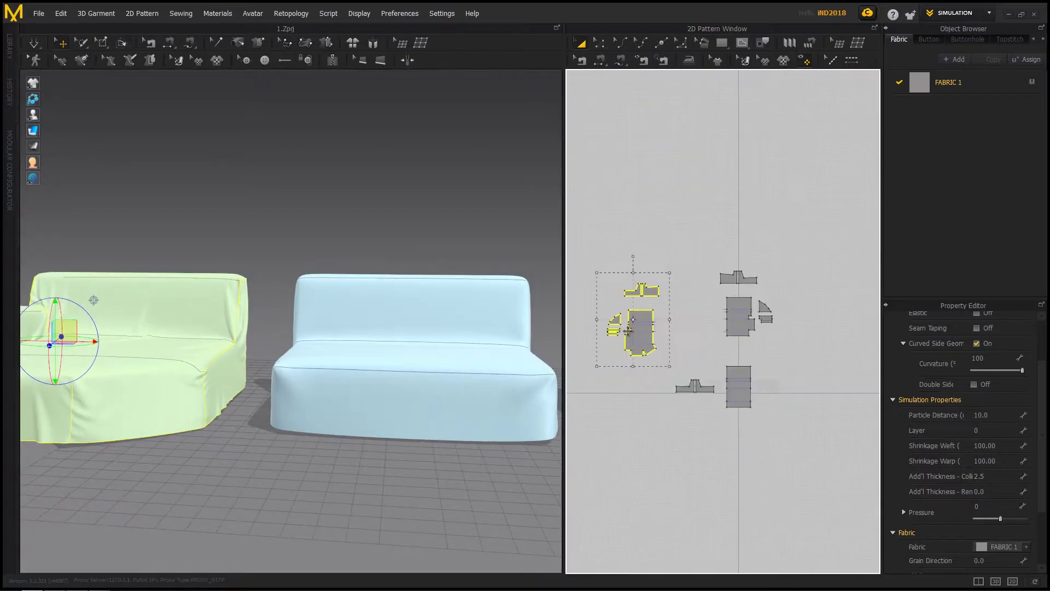
scroll(742, 323, "up", 2)
left_click_drag(671, 229, 842, 392)
left_click_drag(807, 356, 629, 494)
key("ctrl+k")
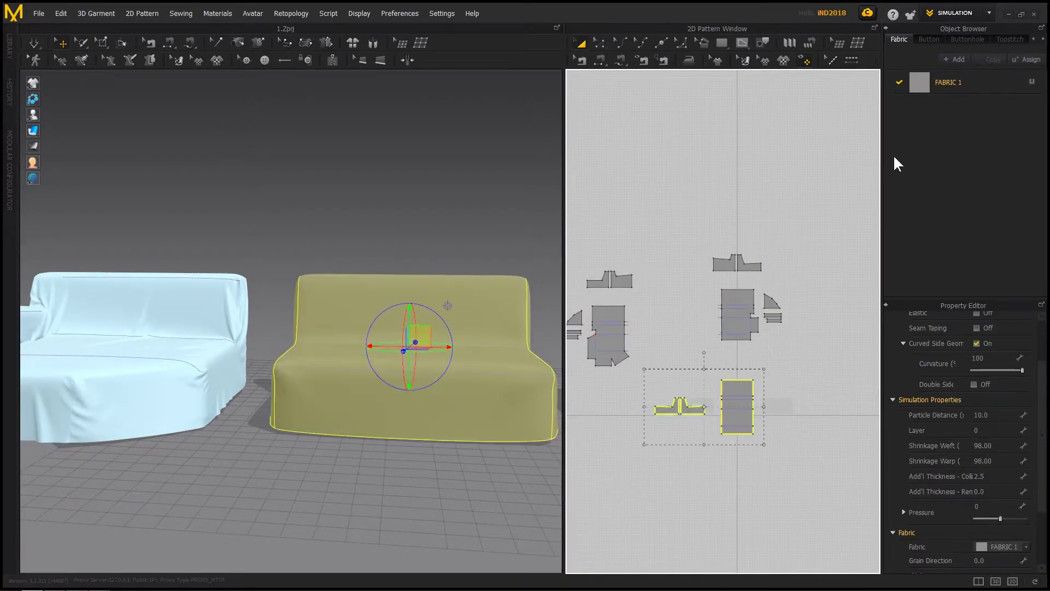
left_click(995, 417)
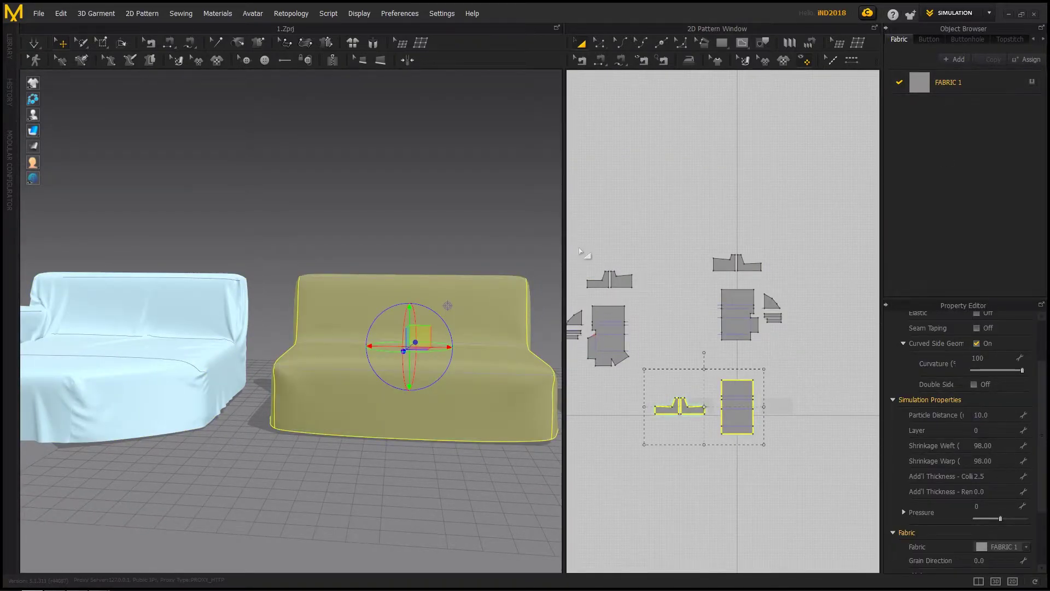
- Simulate the armless middle module's cover so the fabric settles over the seat, backrest and front corners
scroll(457, 329, "up", 3)
right_click_drag(457, 329, 373, 341)
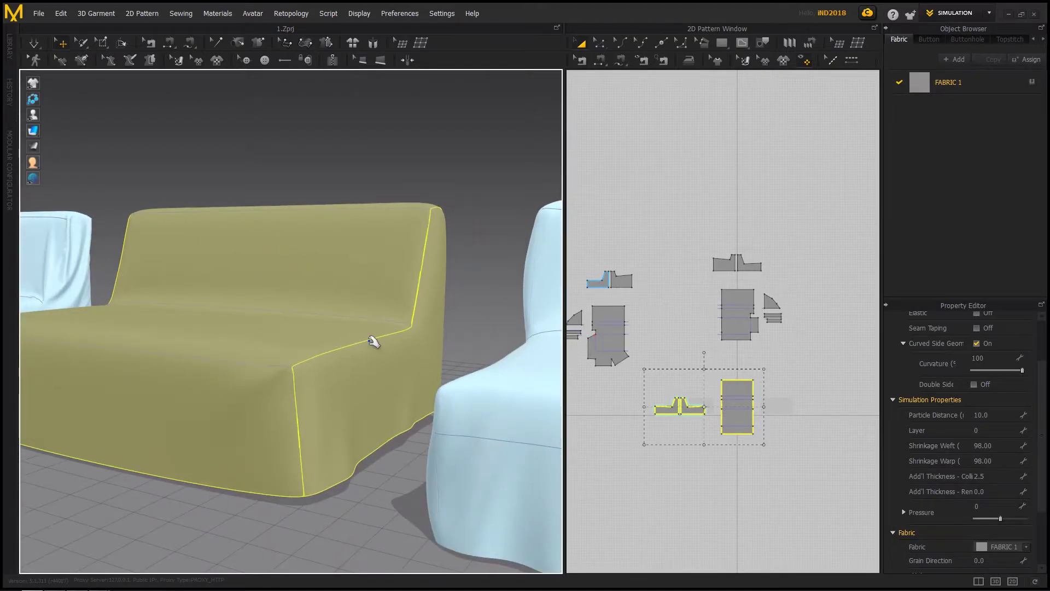
scroll(354, 335, "down", 3)
right_click_drag(333, 330, 471, 391)
scroll(374, 431, "up", 2)
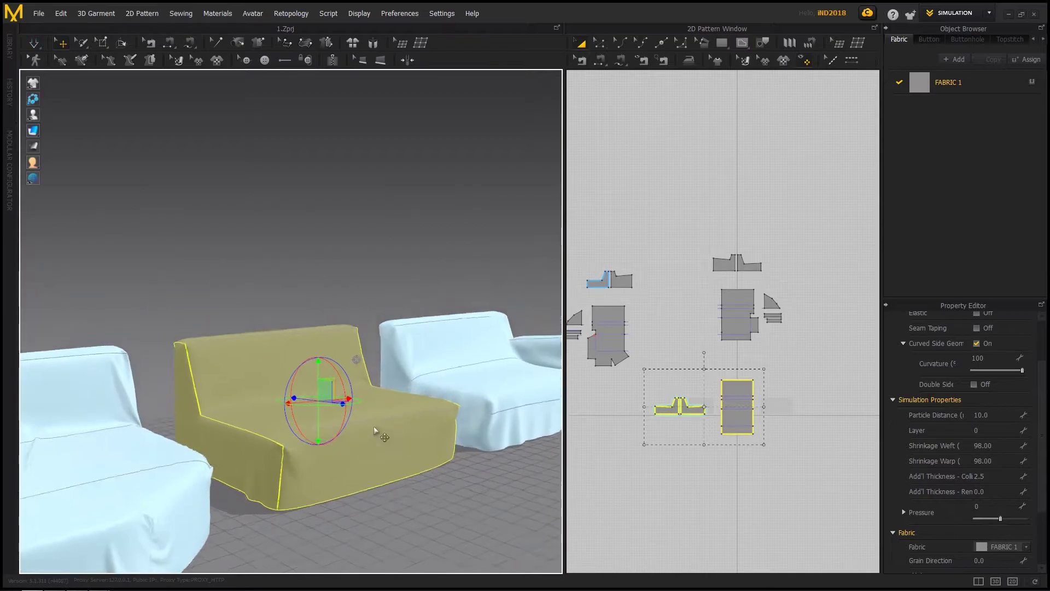
right_click_drag(374, 431, 330, 415)
key("space")
key("space")
key("2")
key("space")
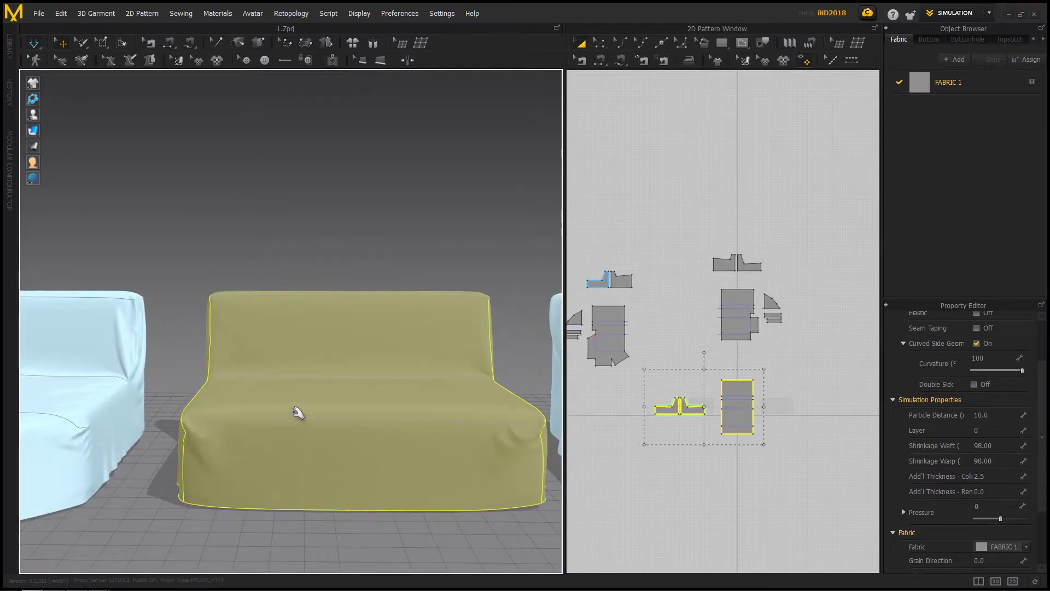
- Try the Nylon_Matte physical preset on FABRIC 1 and simulate the middle module's cover
left_click(968, 83)
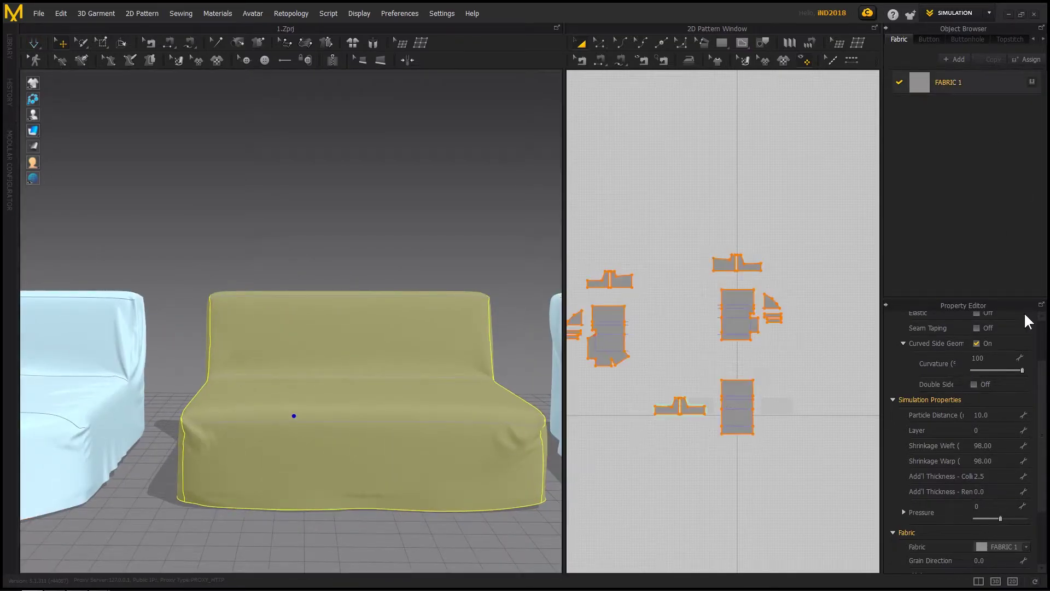
left_click(1002, 535)
left_click(988, 439)
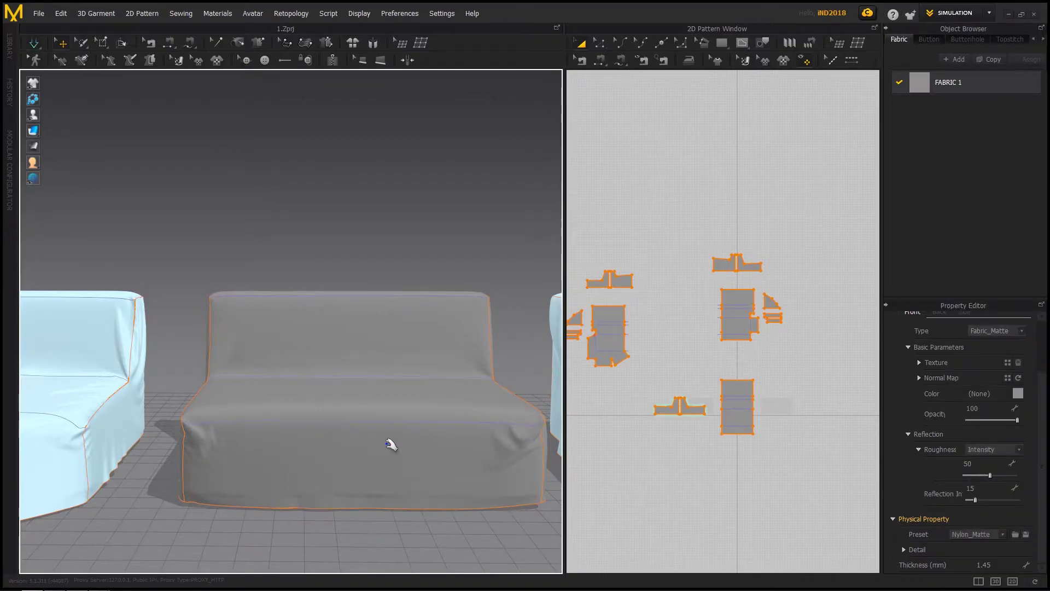
right_click_drag(432, 439, 382, 440)
- Set FABRIC 1's physical preset to the leather option directly after Leather_Cowhide and simulate the middle module's cover
left_click(997, 534)
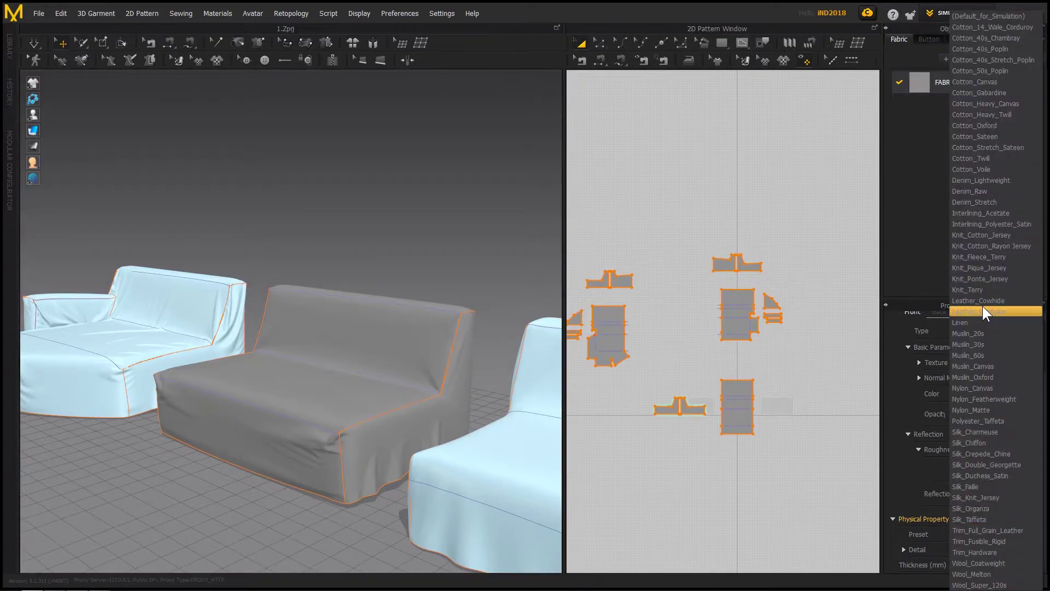
left_click(983, 310)
left_click_drag(782, 370, 649, 464)
key("space")
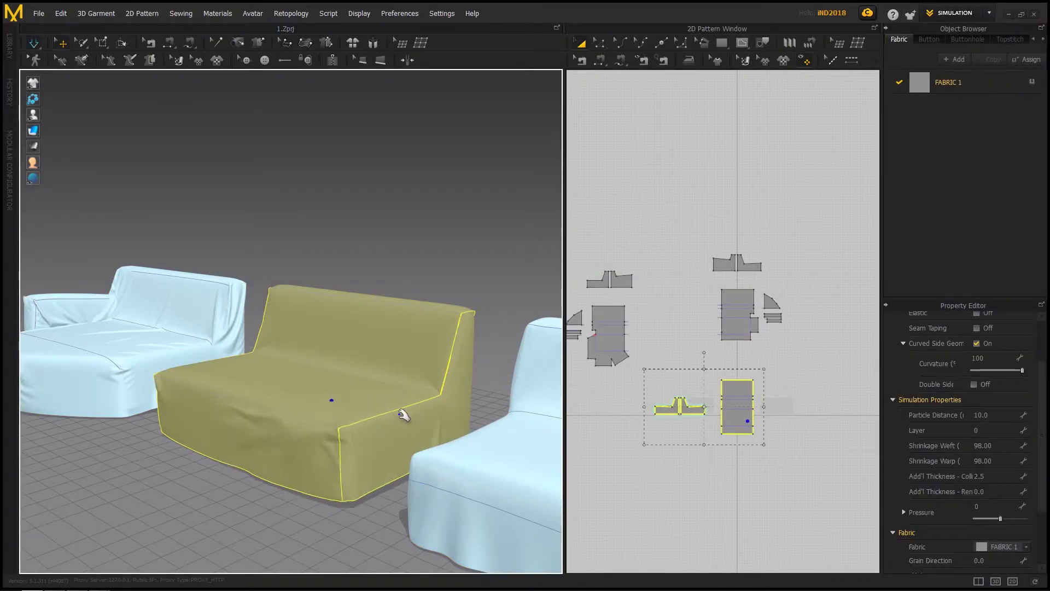
left_click_drag(316, 313, 316, 315)
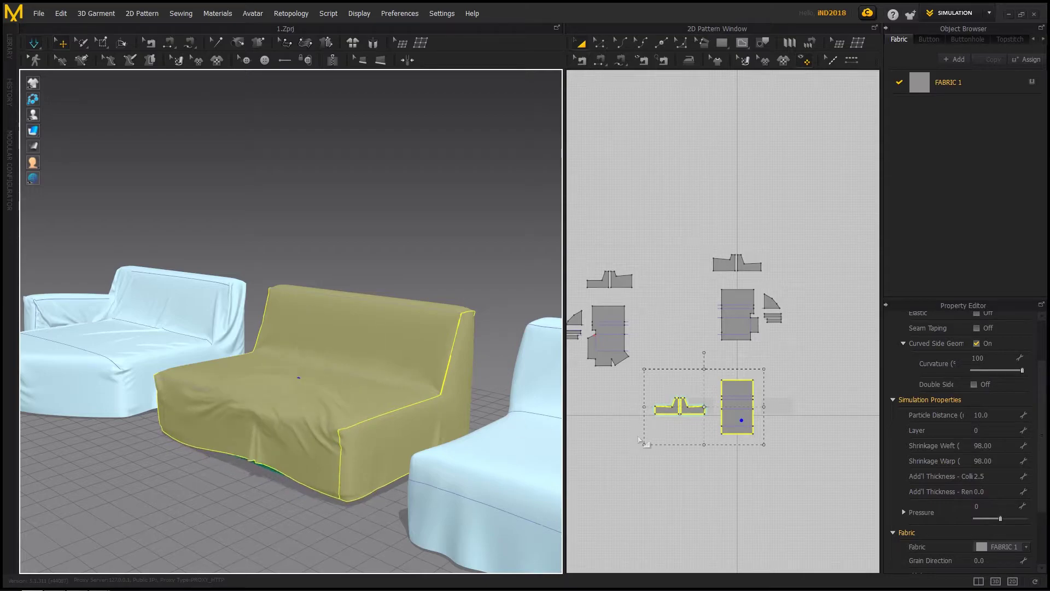
- Set the middle module's weft and warp shrinkage to 100 and pull its seat and backrest fabric into folds while simulating
double_click(982, 446)
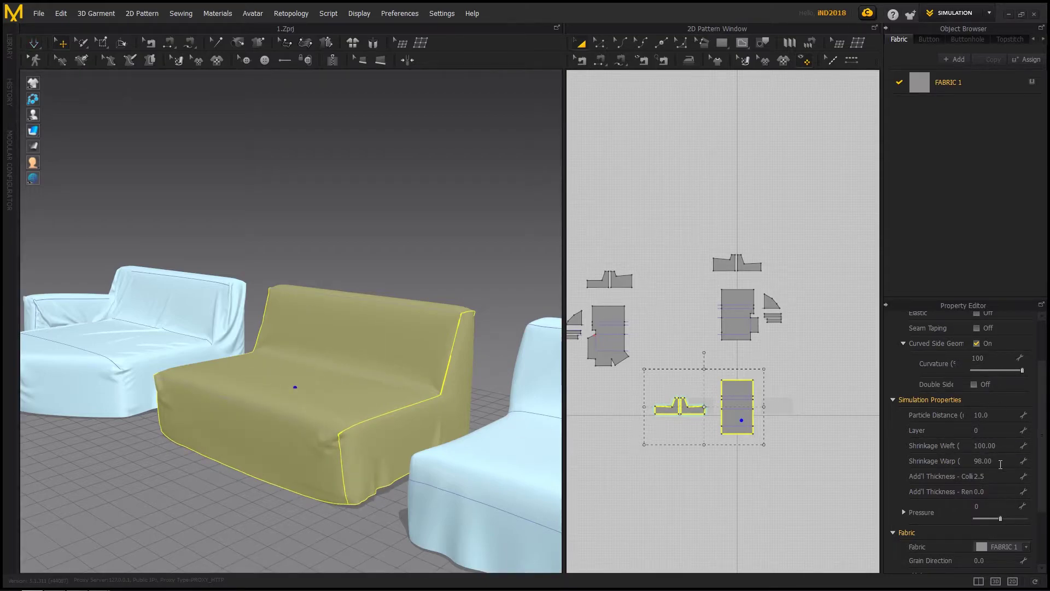
key("Return")
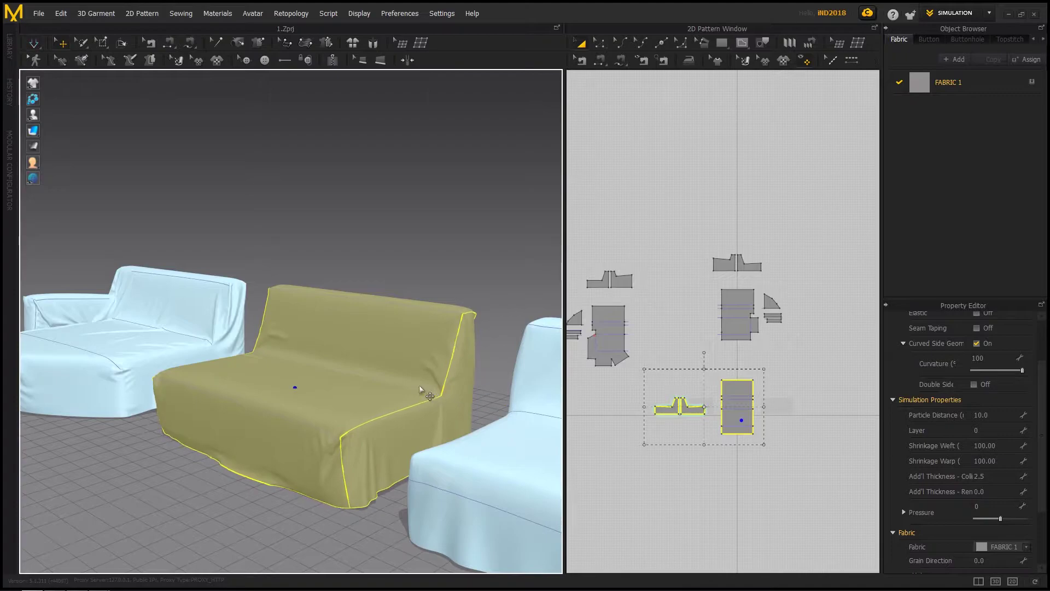
right_click_drag(240, 402, 312, 400)
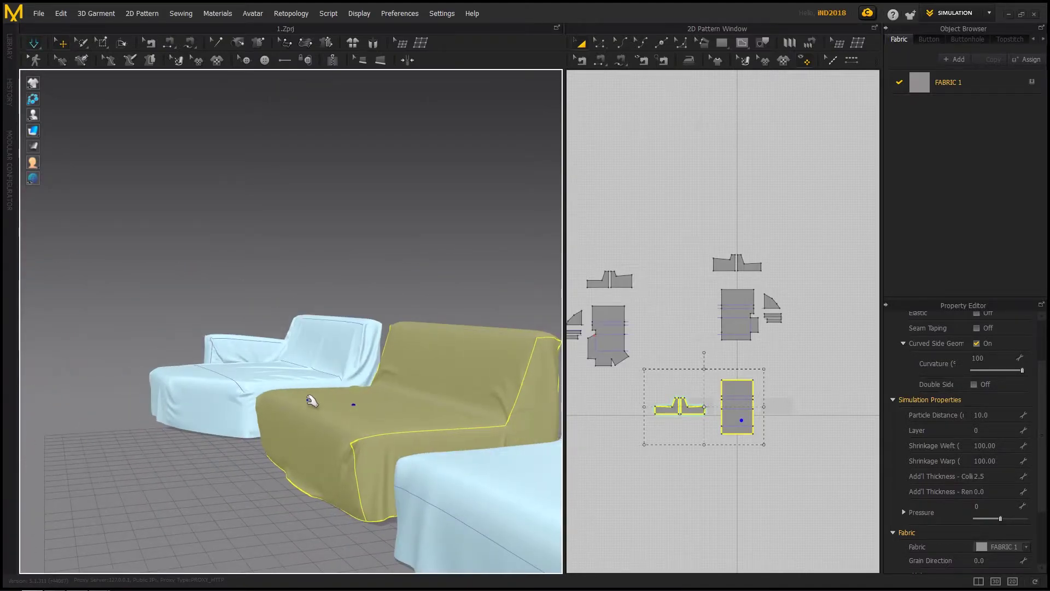
left_click_drag(343, 387, 384, 406)
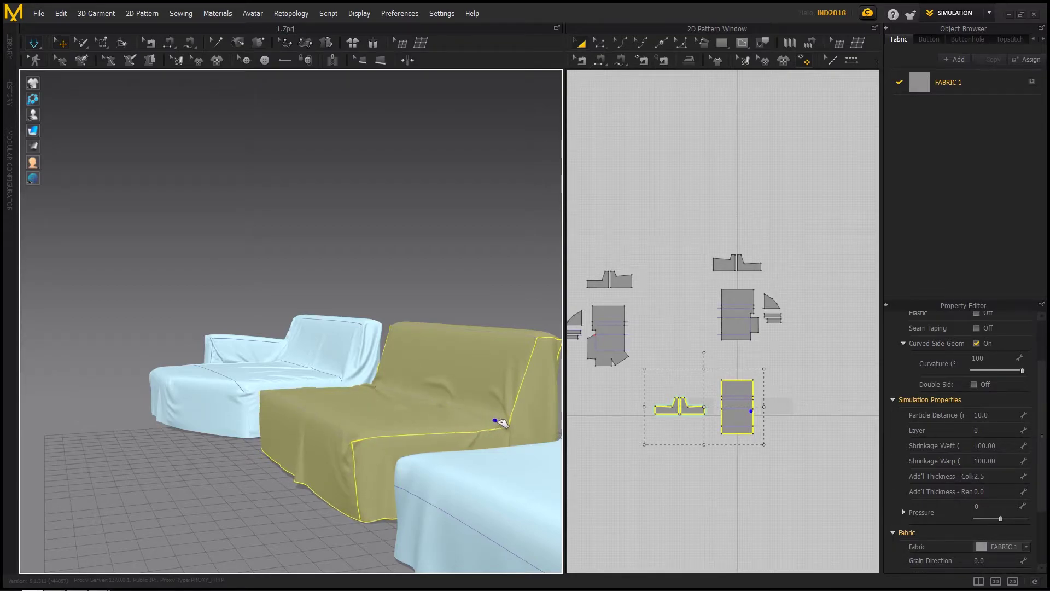
key("space")
- Freeze the middle module's cover, then unfreeze and simulate the patterns of the straight armrest module
right_click_drag(501, 418, 341, 362)
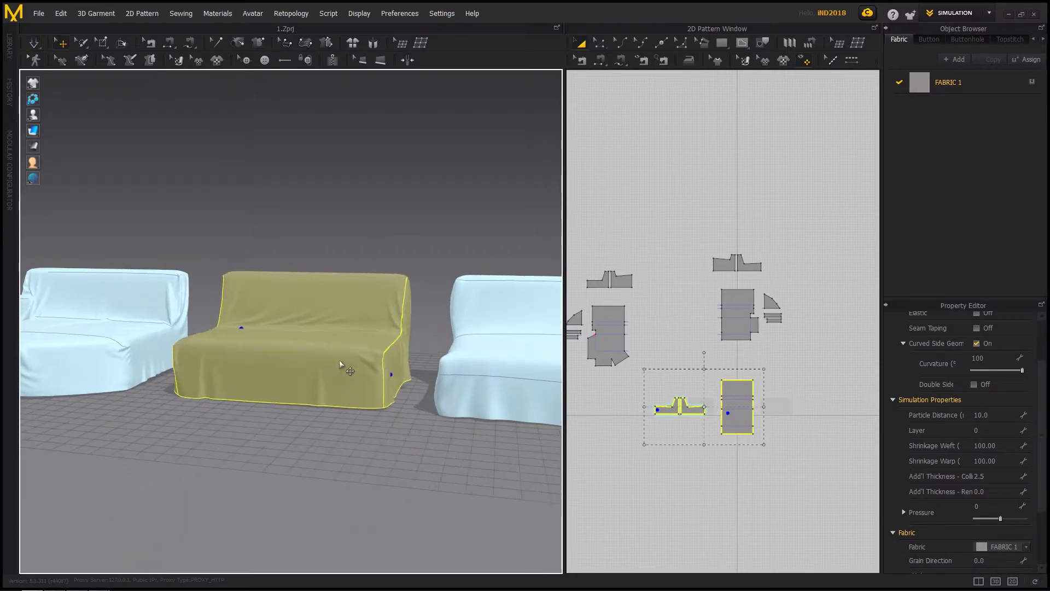
left_click_drag(829, 231, 688, 362)
mouse_move(469, 338)
right_mouse_down()
mouse_move(291, 353)
mouse_move(375, 331)
mouse_move(241, 317)
mouse_move(488, 338)
right_mouse_up()
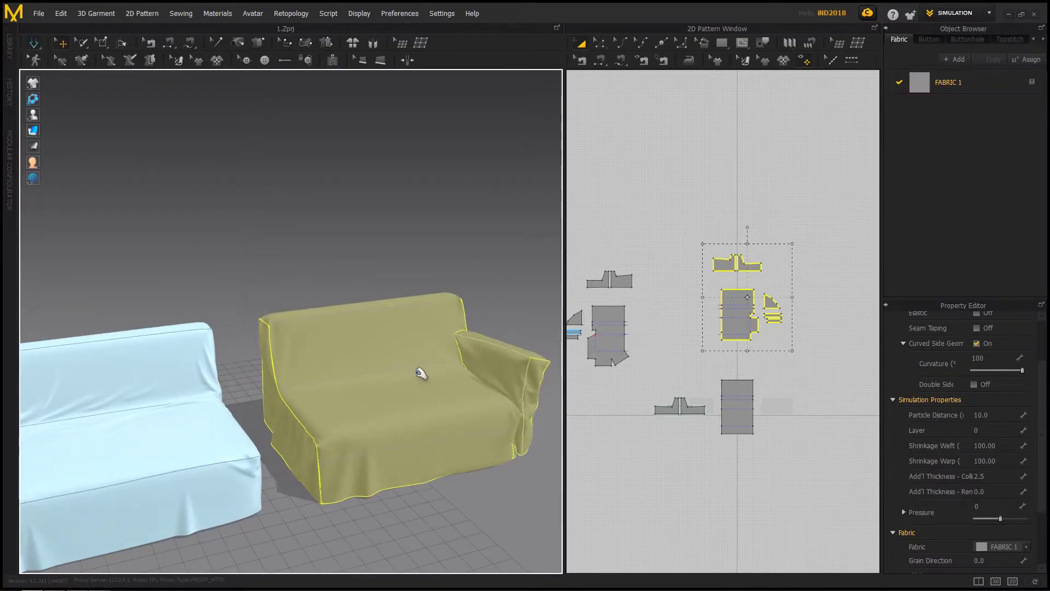
right_click_drag(417, 368, 459, 384)
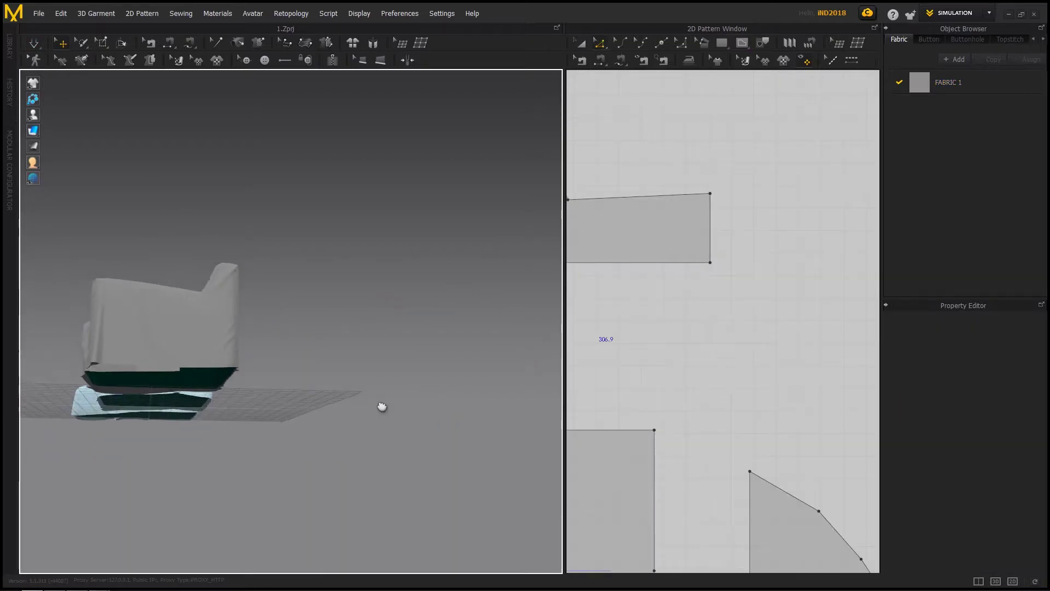
- Pull the straight armrest module's main panel along its rear lower edge, seat and front skirt to shape its folds
right_click_drag(382, 406, 277, 425)
left_click(290, 442)
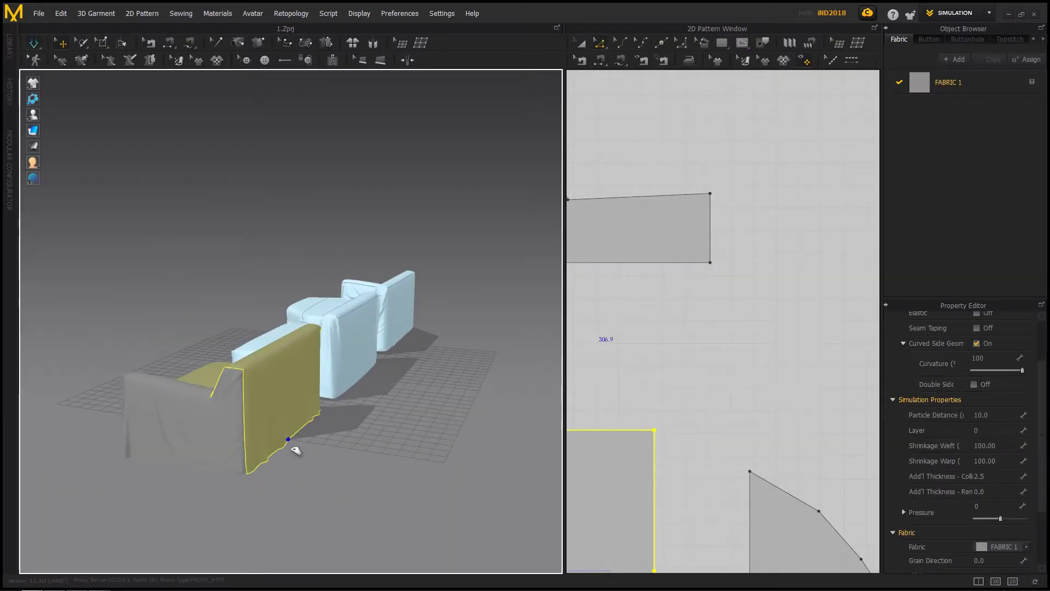
left_click_drag(295, 364, 315, 447)
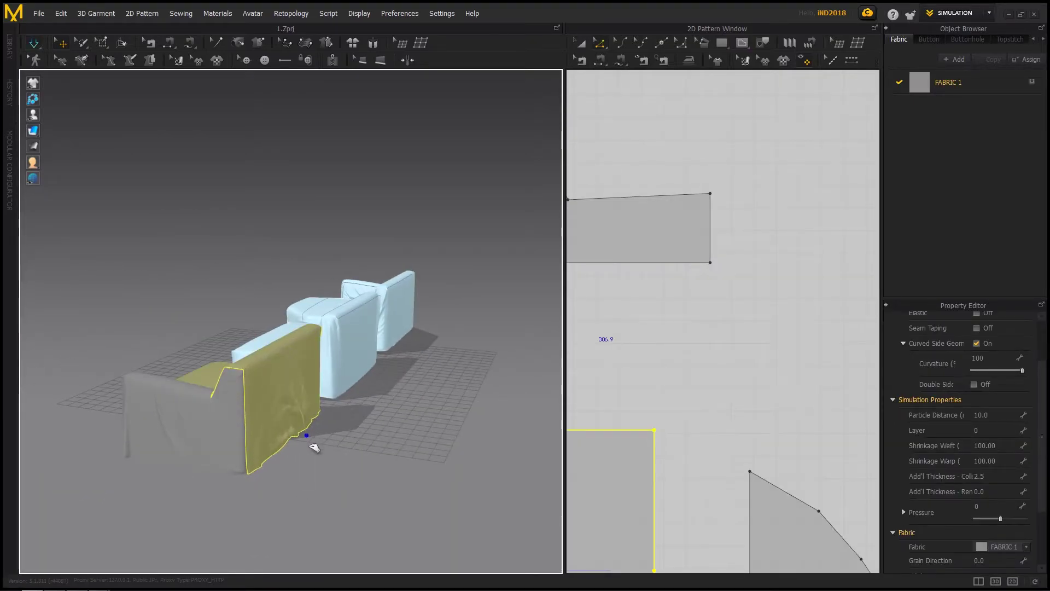
right_click_drag(307, 355, 365, 362)
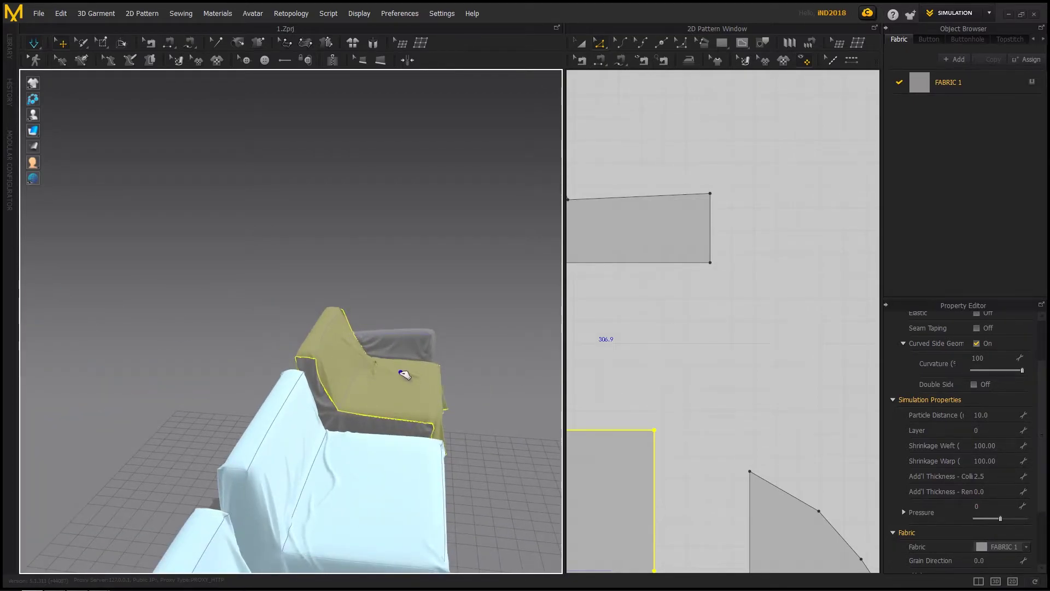
right_click_drag(408, 380, 309, 402)
left_click_drag(404, 449, 406, 453)
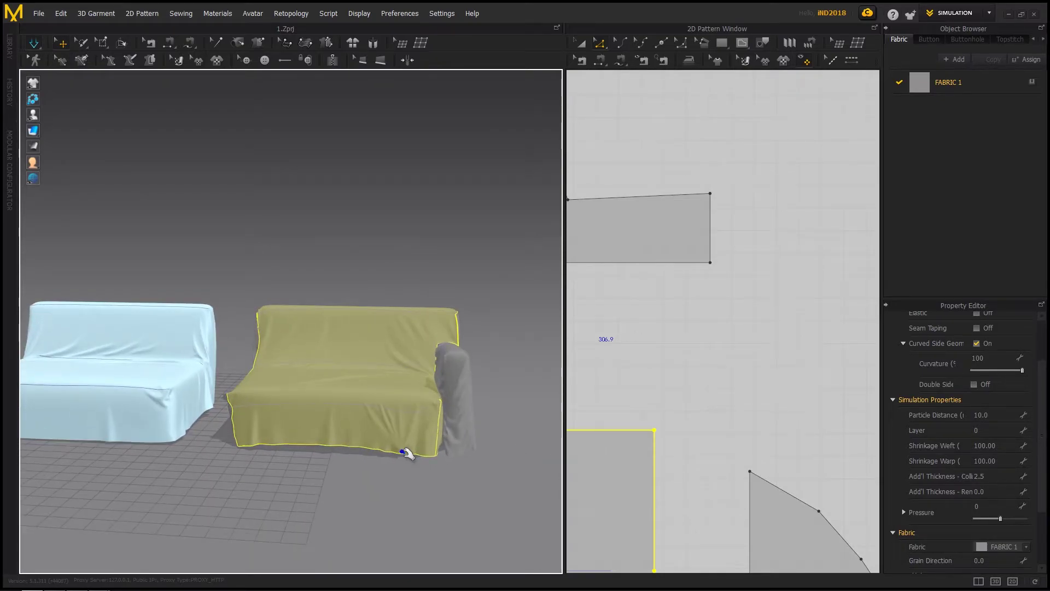
- Tug the outer side pattern's lower front corner to adjust how the armrest's vertical seam hangs
left_click(472, 455)
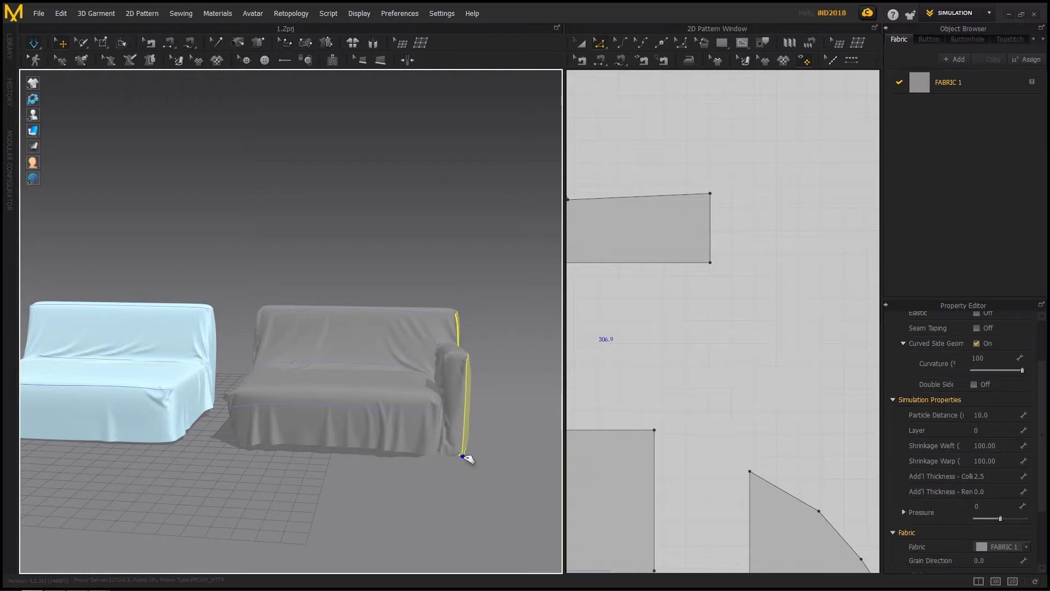
right_click_drag(480, 449, 528, 455)
middle_click_drag(527, 455, 506, 353)
right_click_drag(506, 353, 427, 383)
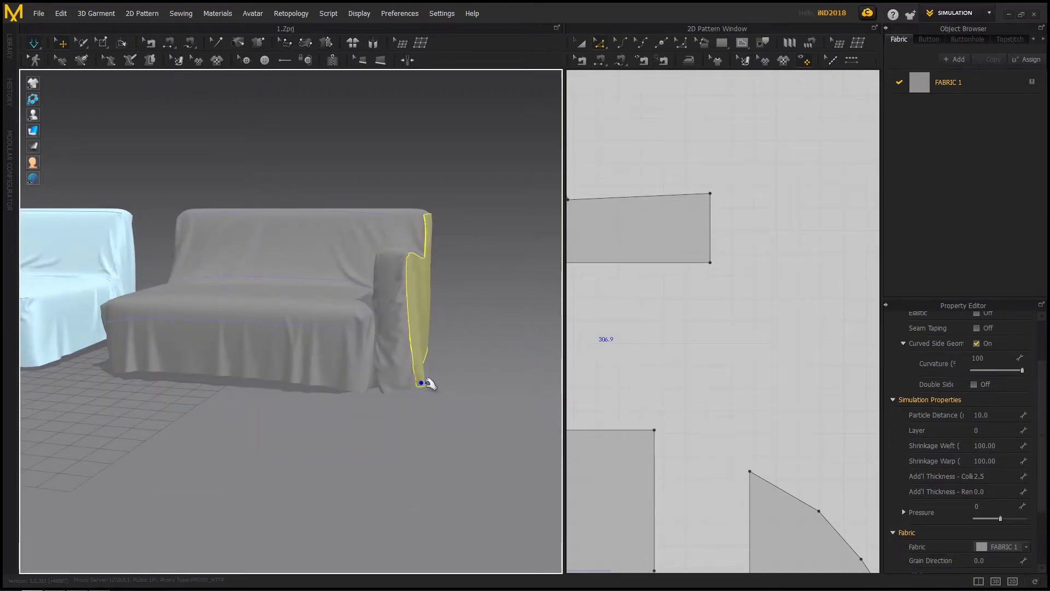
left_click(468, 376)
left_click(423, 389)
left_click_drag(426, 389, 416, 385)
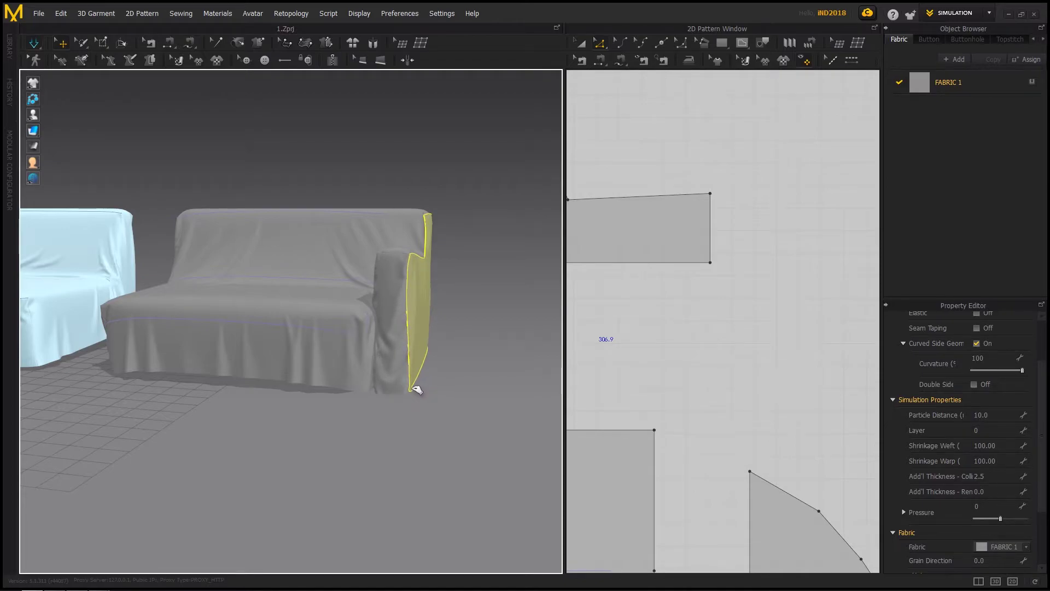
right_click_drag(411, 388, 378, 399)
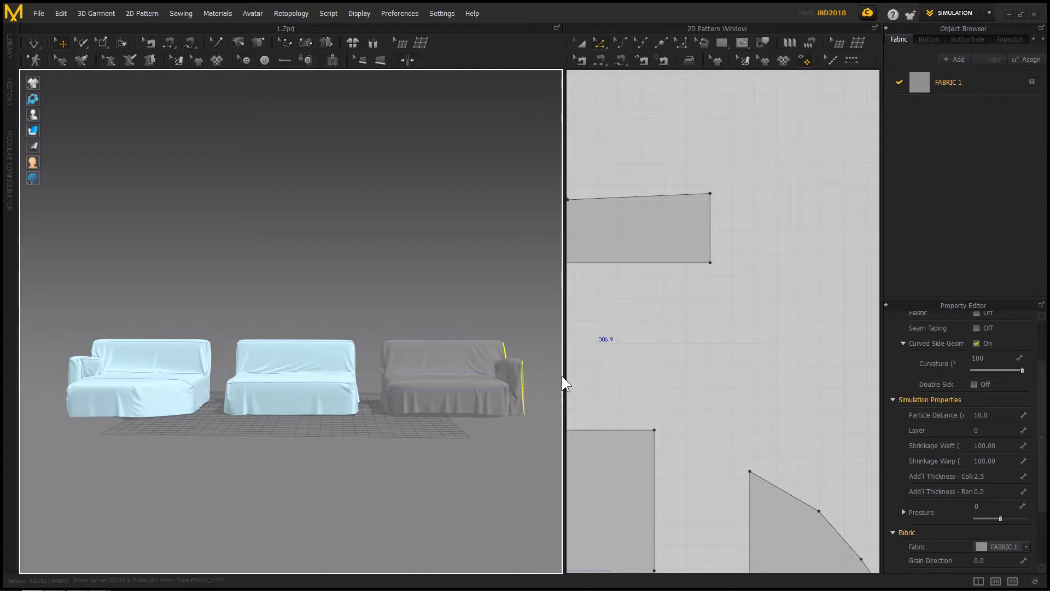
scroll(619, 369, "down", 5)
scroll(685, 330, "down", 3)
left_click(685, 331)
left_click_drag(614, 470, 630, 417)
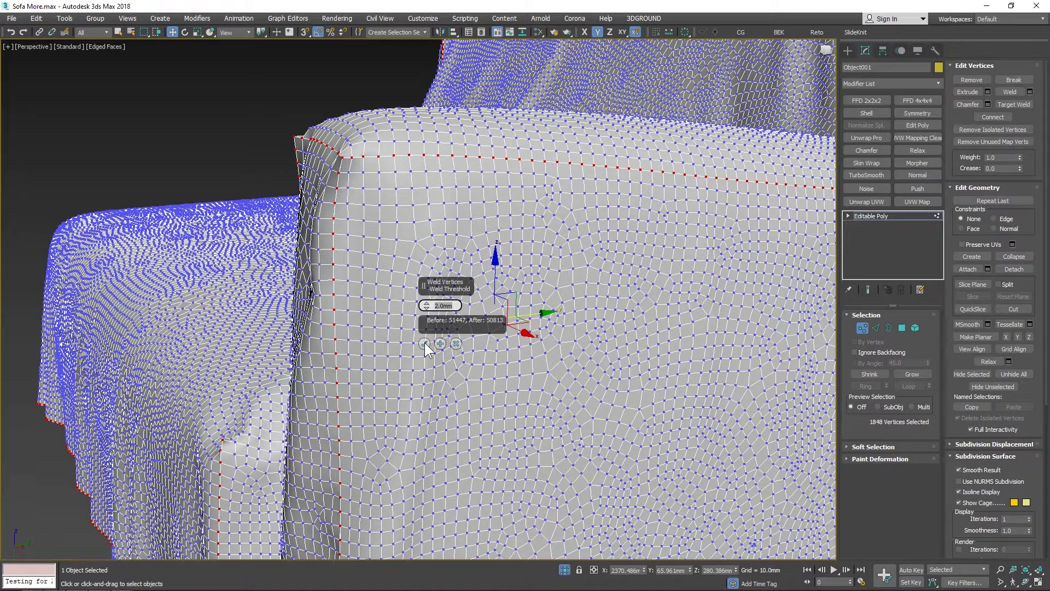
- Switch to 3ds Max and weld the cover's selected seam vertices with a 2.0 mm threshold
left_click(424, 344)
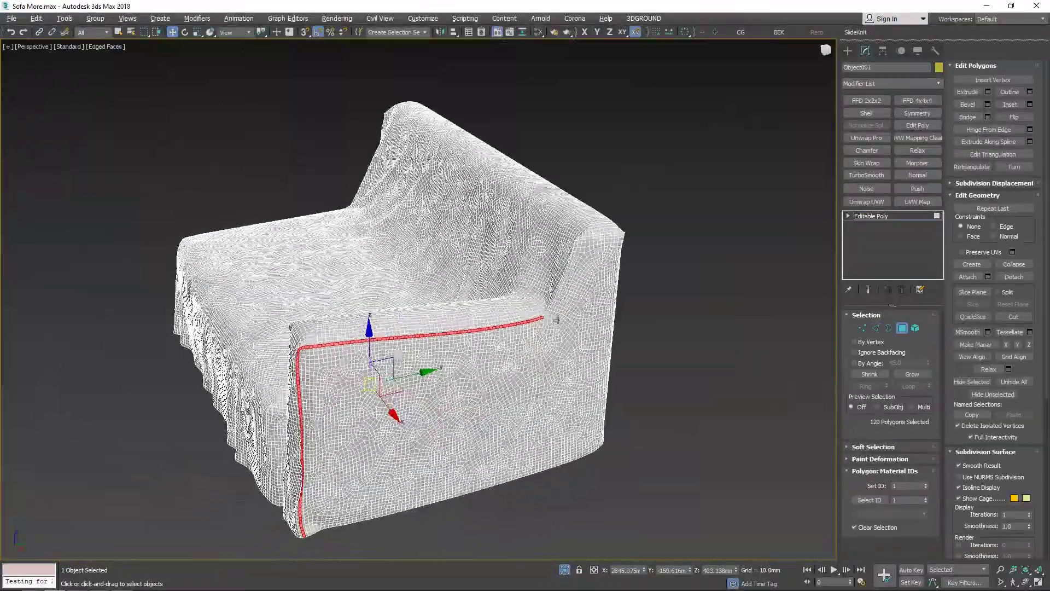
- Select the polygon strips along the armrest's outer and inner seams up to the backrest
scroll(556, 320, "up", 6)
scroll(517, 320, "up", 5)
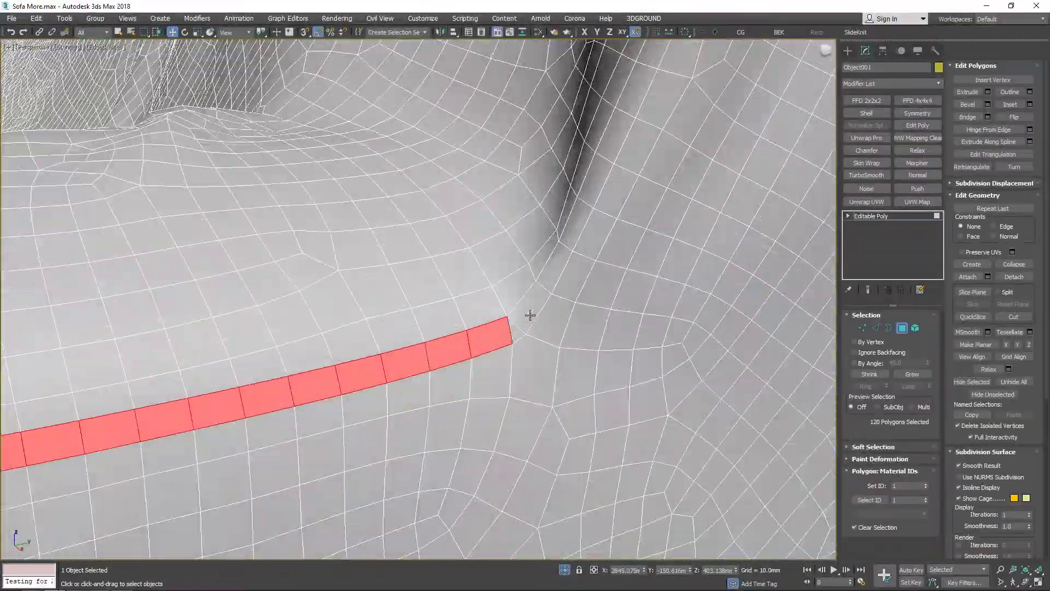
left_click(530, 314, "ctrl")
left_click(527, 319, "shift")
scroll(511, 338, "down", 9)
middle_click_drag(510, 338, 555, 350, "alt")
scroll(559, 221, "up", 6)
left_click(524, 188, "shift")
scroll(515, 263, "down", 8)
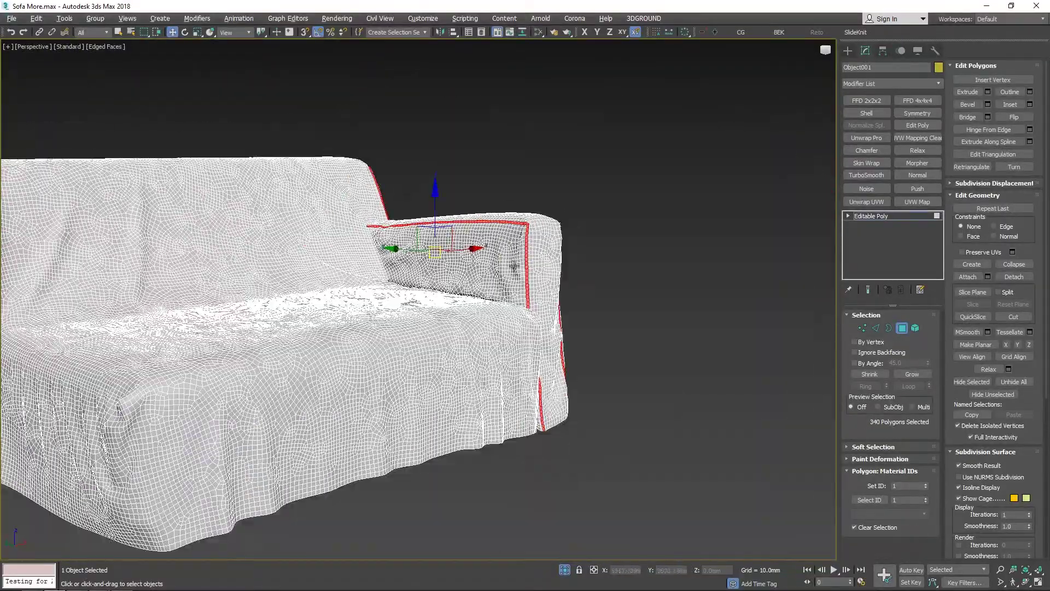
- Add the remaining polygon strips to the selection along the seat's front edge and the cover's side and skirt seams
middle_click_drag(513, 268, 415, 258, "alt")
scroll(419, 235, "up", 7)
left_click(428, 255, "shift")
scroll(422, 256, "down", 8)
scroll(399, 341, "up", 7)
left_click(403, 362, "ctrl")
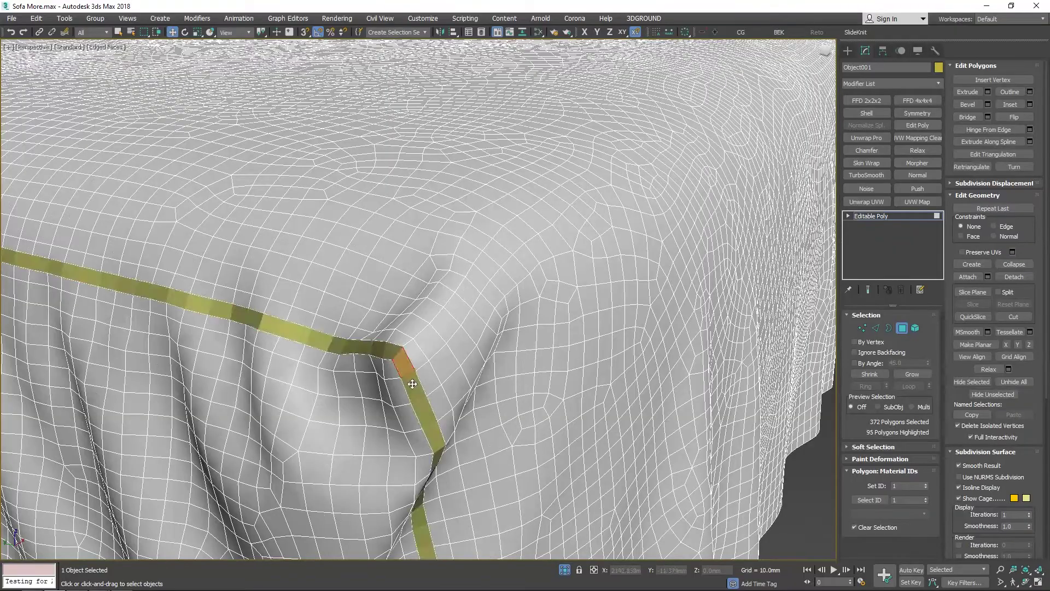
left_click(413, 383, "shift")
scroll(421, 368, "down", 8)
scroll(492, 379, "up", 8)
scroll(476, 371, "down", 2)
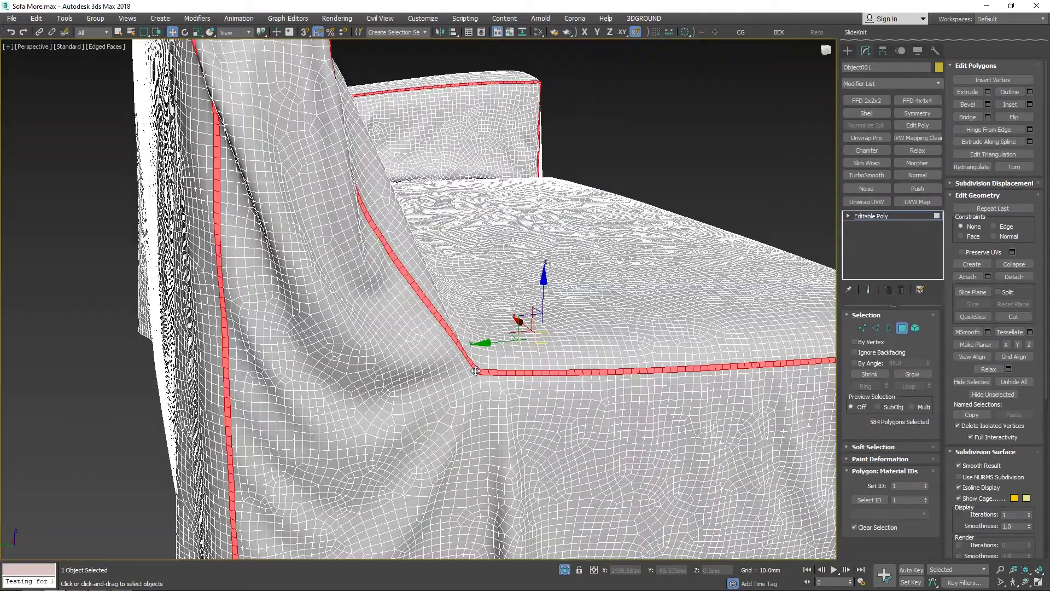
- Extrude the selected seam polygon strips by 5 mm and switch to edge editing
scroll(476, 371, "down", 8)
middle_click_drag(457, 369, 332, 361, "alt")
scroll(398, 285, "up", 8)
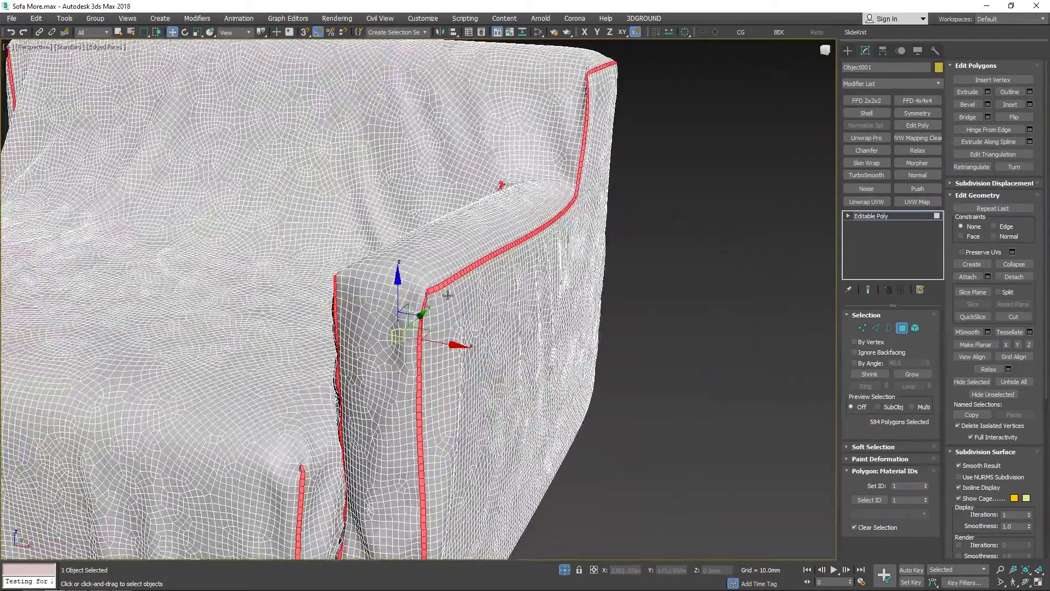
scroll(447, 295, "down", 8)
middle_click_drag(499, 300, 509, 290, "alt")
scroll(514, 284, "up", 8)
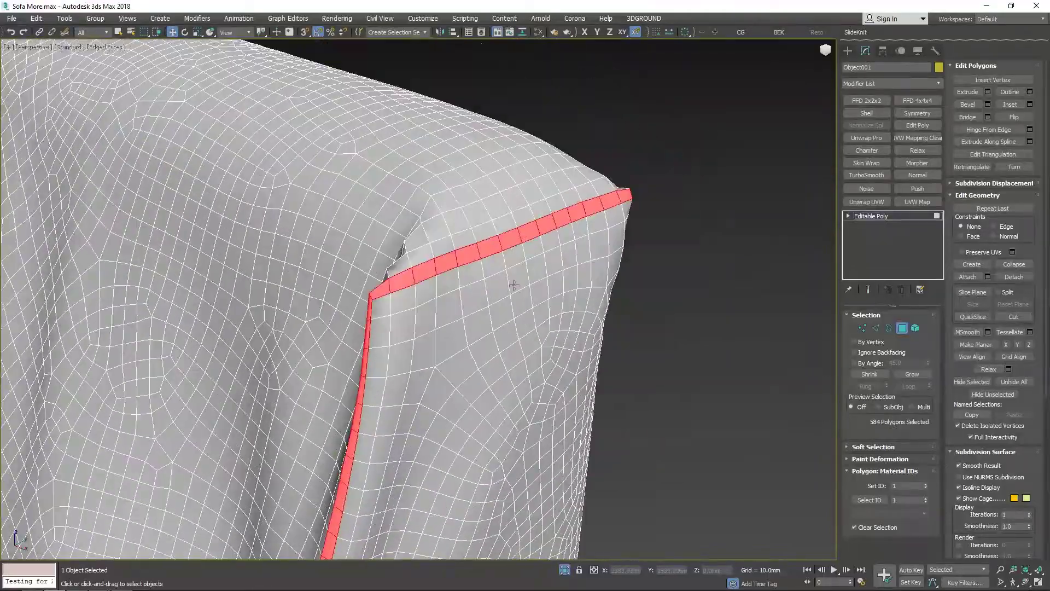
left_click(988, 93)
left_click(429, 306)
left_click_drag(428, 322, 434, 362)
scroll(477, 311, "down", 8)
middle_click_drag(480, 313, 569, 238, "alt")
scroll(613, 234, "up", 8)
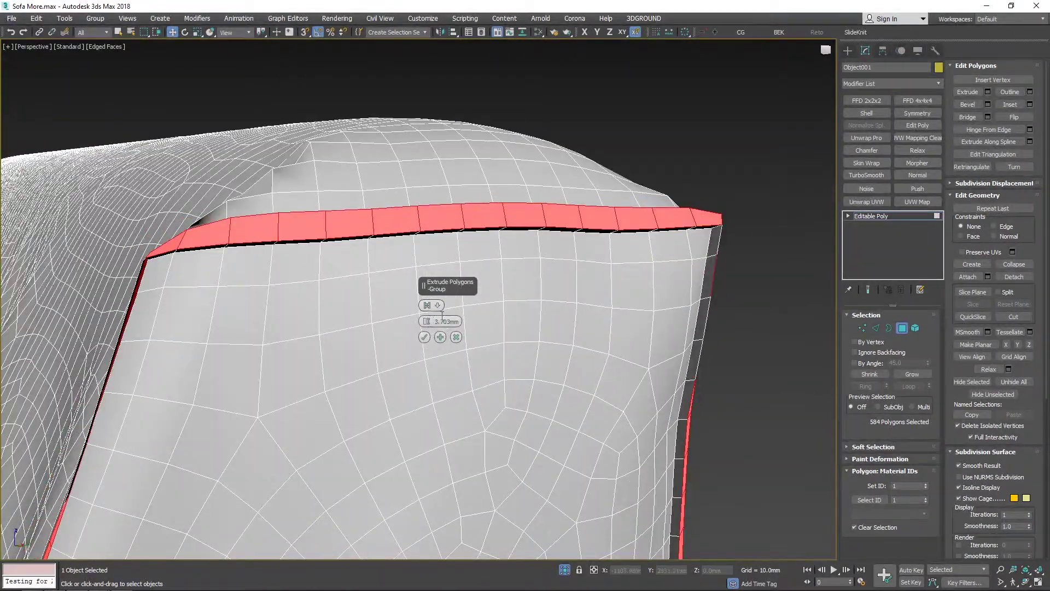
type("4")
key("Return")
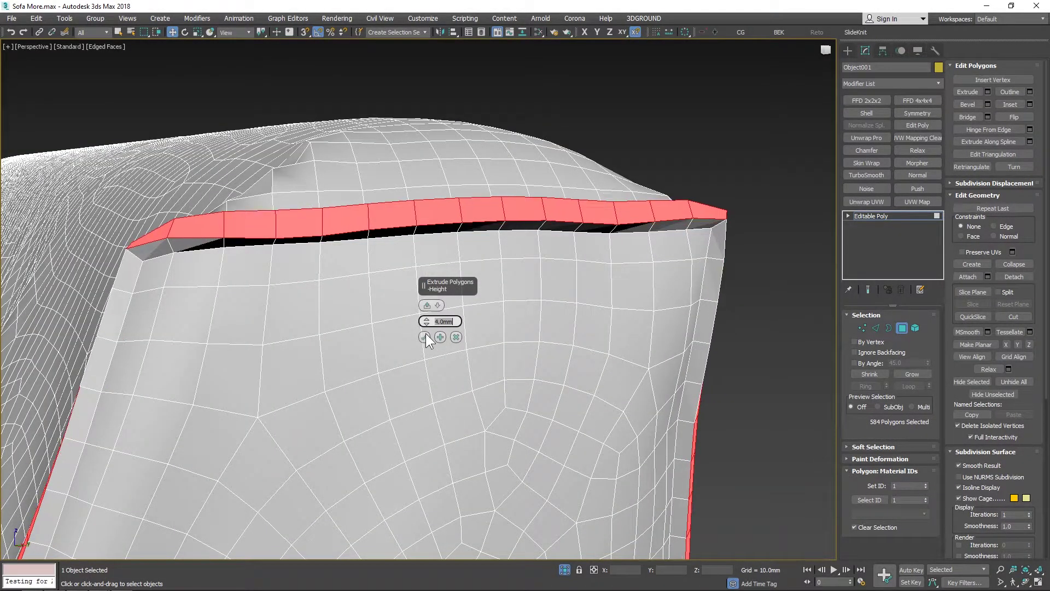
type("5")
key("Return")
left_click(425, 337)
key("2")
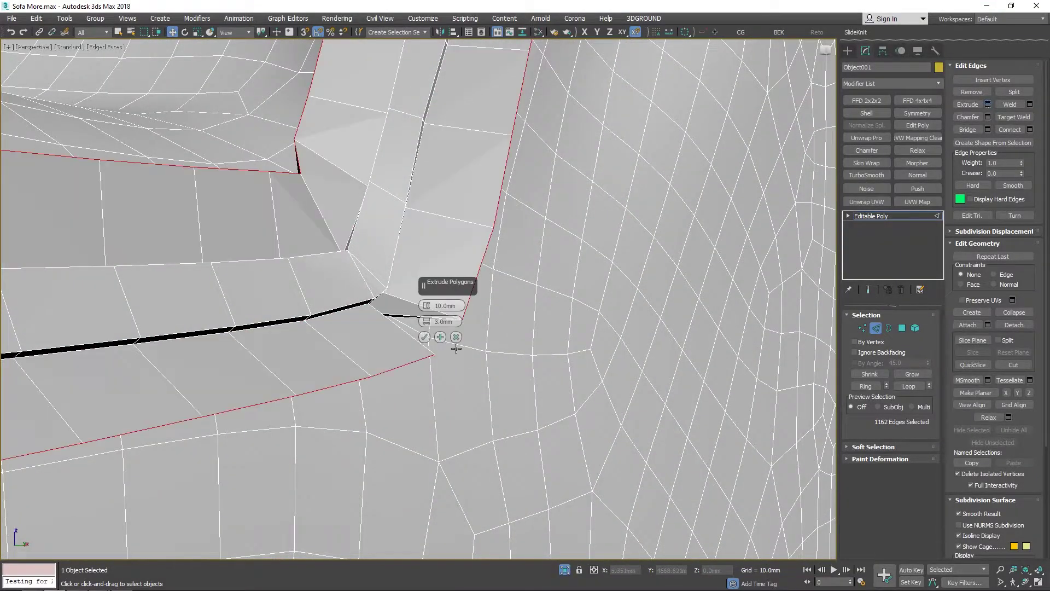
mouse_move(427, 306)
left_mouse_down()
mouse_move(435, 347)
mouse_move(434, 308)
left_mouse_up()
scroll(345, 314, "up", 3)
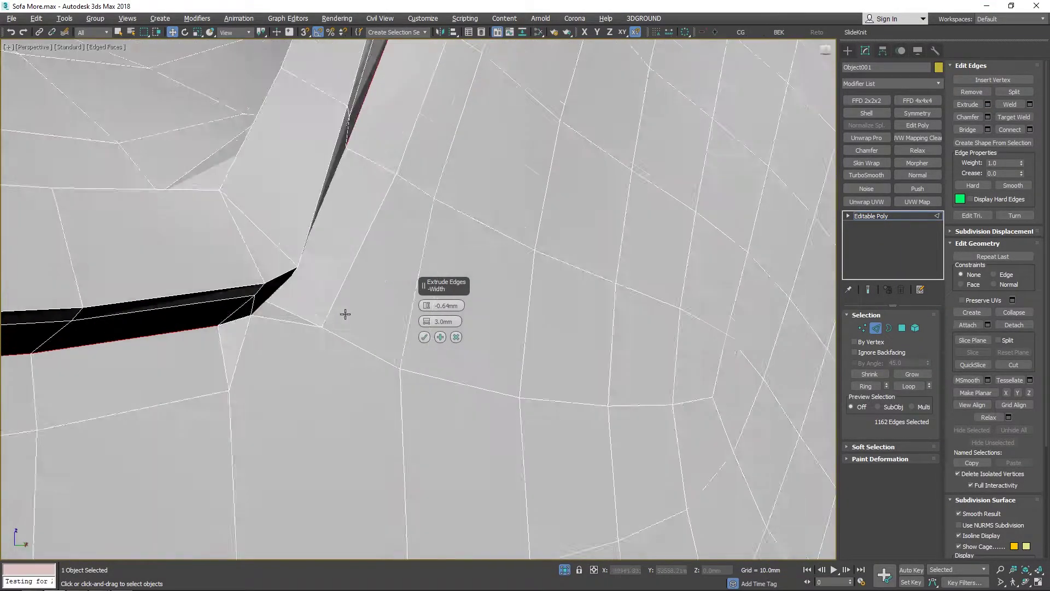
middle_click_drag(345, 314, 272, 323, "alt")
left_click(456, 337)
- Extrude the selected edges along the raised seams with a height of about -1.07 mm and a width of about 0.61 mm
scroll(456, 337, "down", 4)
scroll(75, 295, "up", 4)
scroll(20, 278, "down", 5)
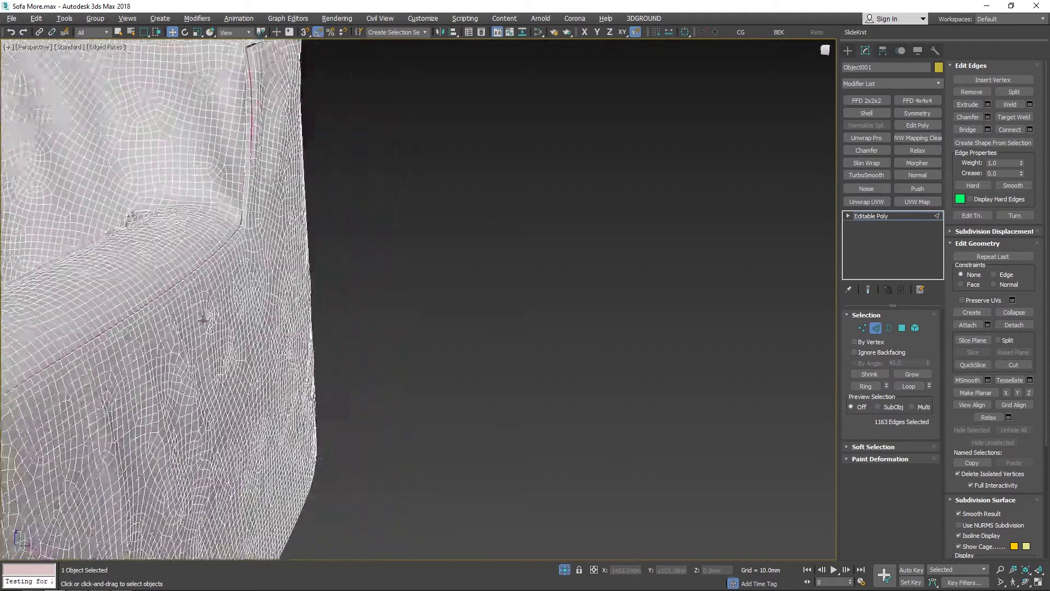
scroll(225, 216, "up", 3)
scroll(225, 215, "down", 4)
middle_click_drag(281, 227, 280, 281, "alt")
scroll(280, 282, "up", 1)
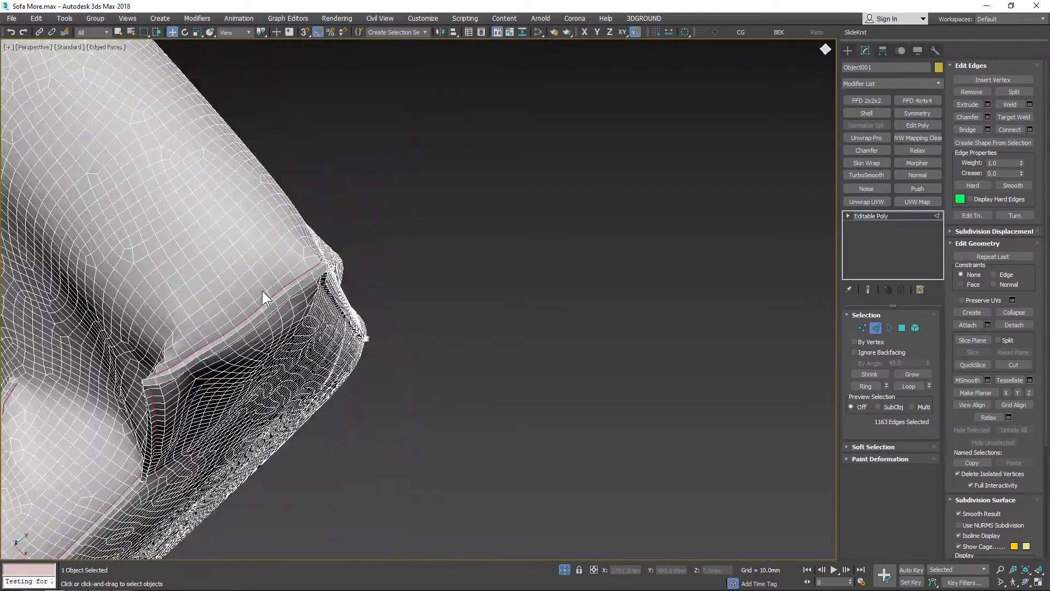
scroll(265, 297, "up", 4)
scroll(339, 229, "down", 5)
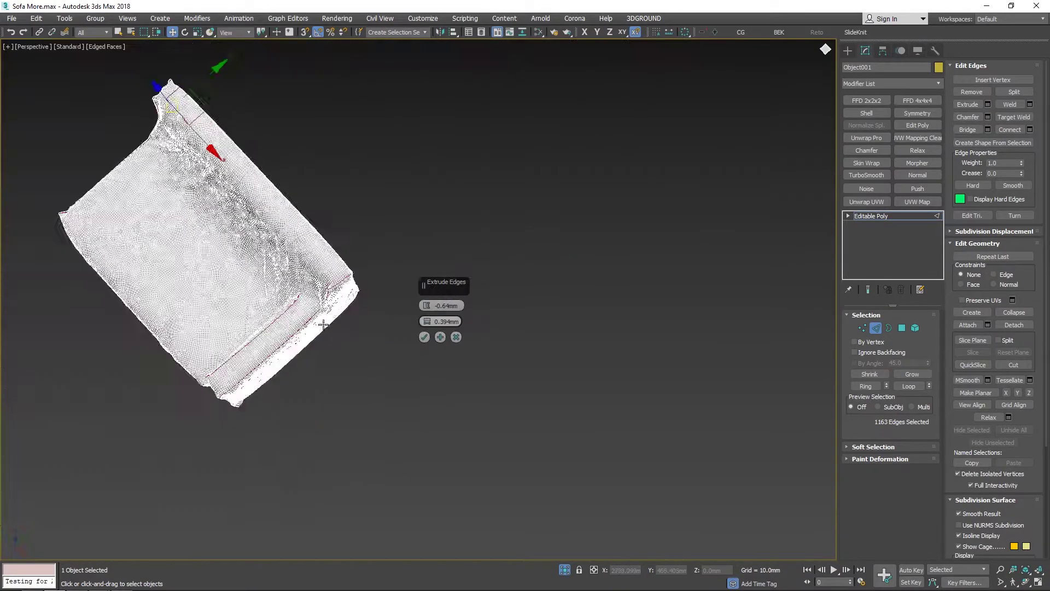
scroll(335, 223, "up", 8)
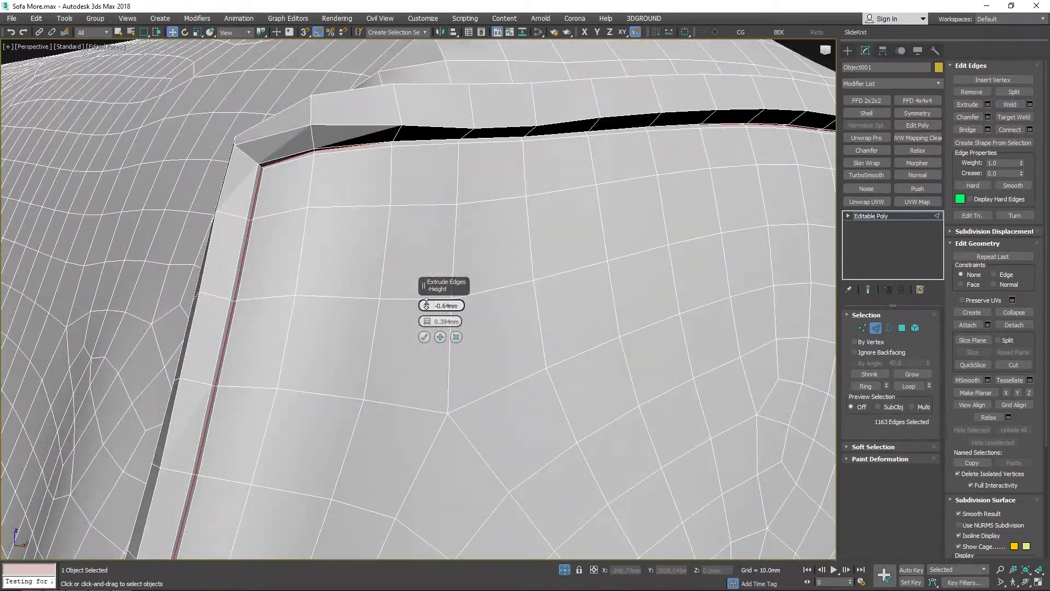
left_click_drag(430, 323, 429, 319)
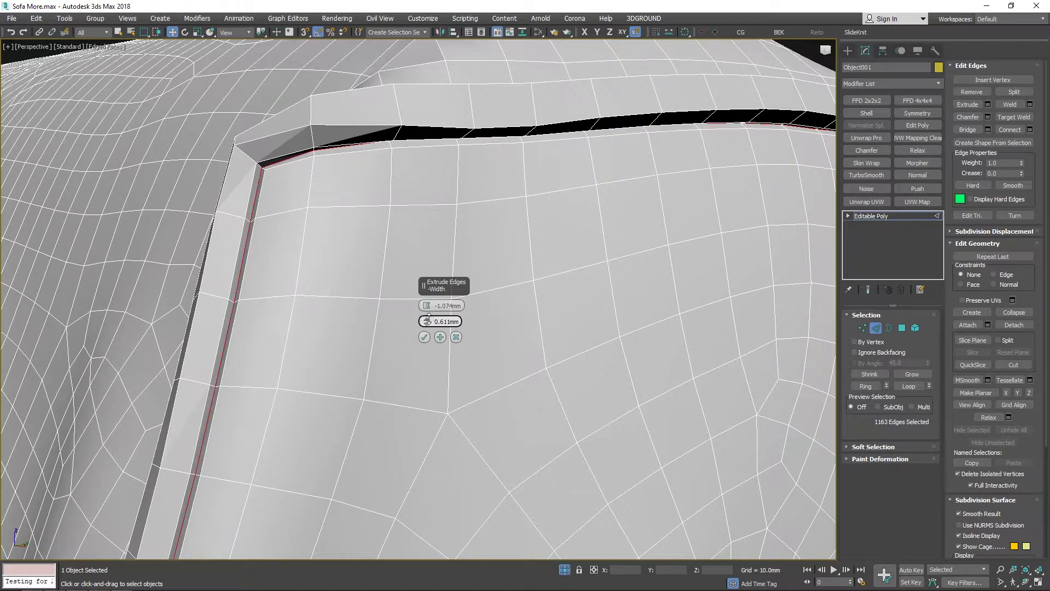
left_click(424, 338)
- Select all of the cover's polygons, leave sub-object editing and turn off the edged-faces display
scroll(415, 323, "down", 8)
middle_click_drag(415, 324, 490, 298, "alt")
scroll(363, 317, "up", 7)
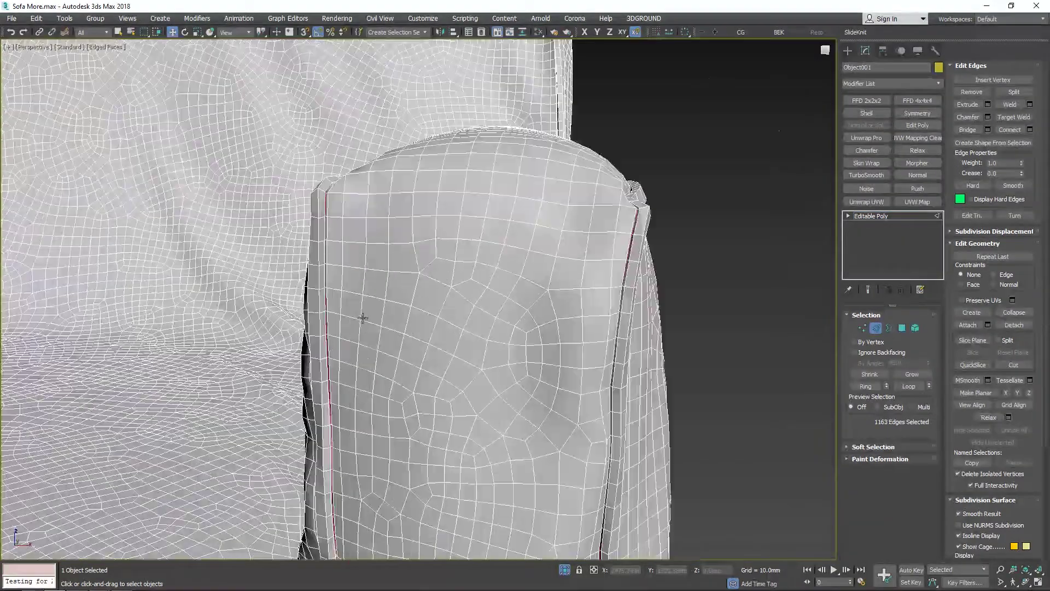
key("4")
key("ctrl+a")
scroll(391, 311, "down", 5)
scroll(1010, 459, "down", 2)
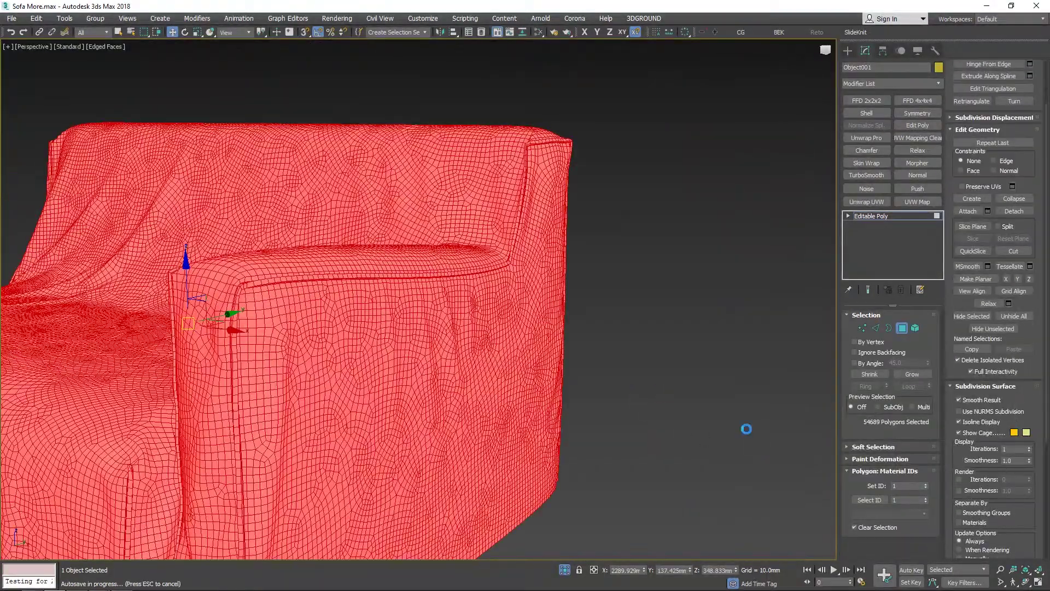
scroll(1014, 485, "down", 5)
key("1")
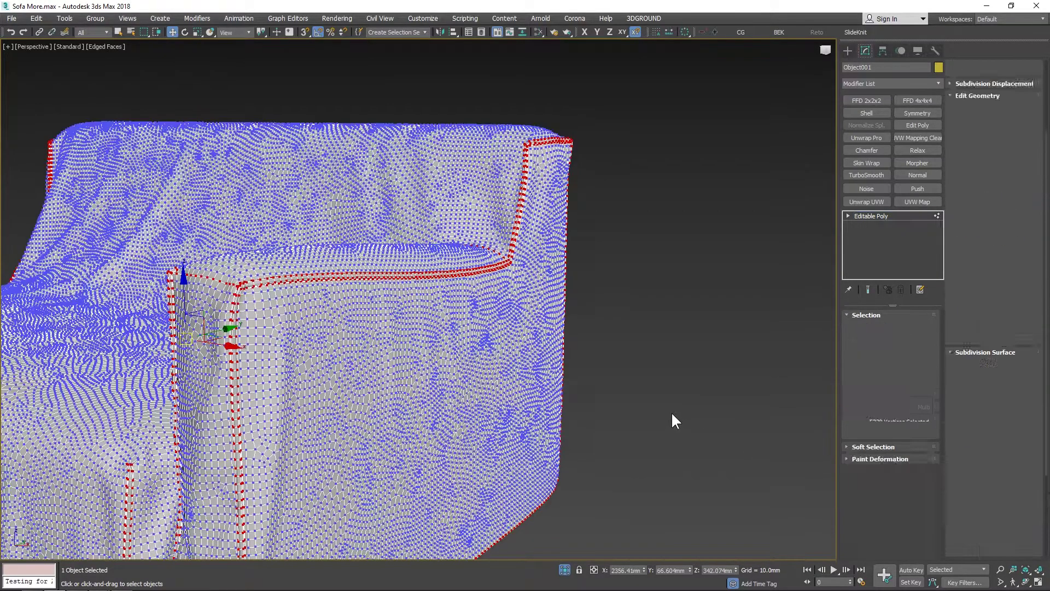
key("1")
key("F4")
- Line up the three covered sofa modules side by side and select all of them
scroll(480, 303, "down", 5)
scroll(480, 303, "up", 8)
scroll(481, 303, "down", 5)
middle_click_drag(482, 304, 520, 276, "alt")
scroll(513, 294, "up", 3)
scroll(513, 294, "down", 5)
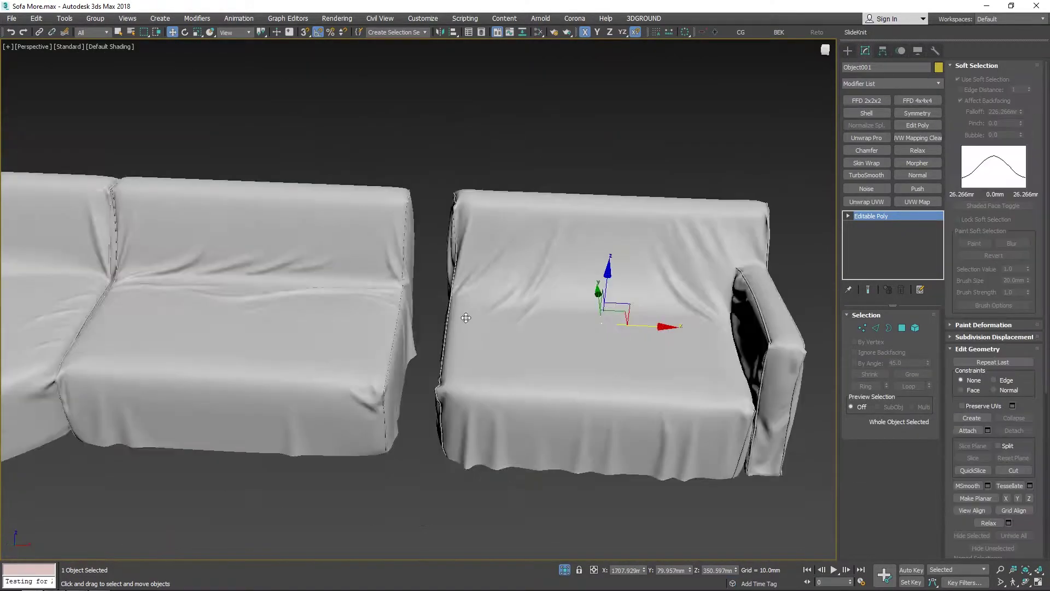
scroll(466, 317, "up", 3)
left_click_drag(466, 318, 383, 311)
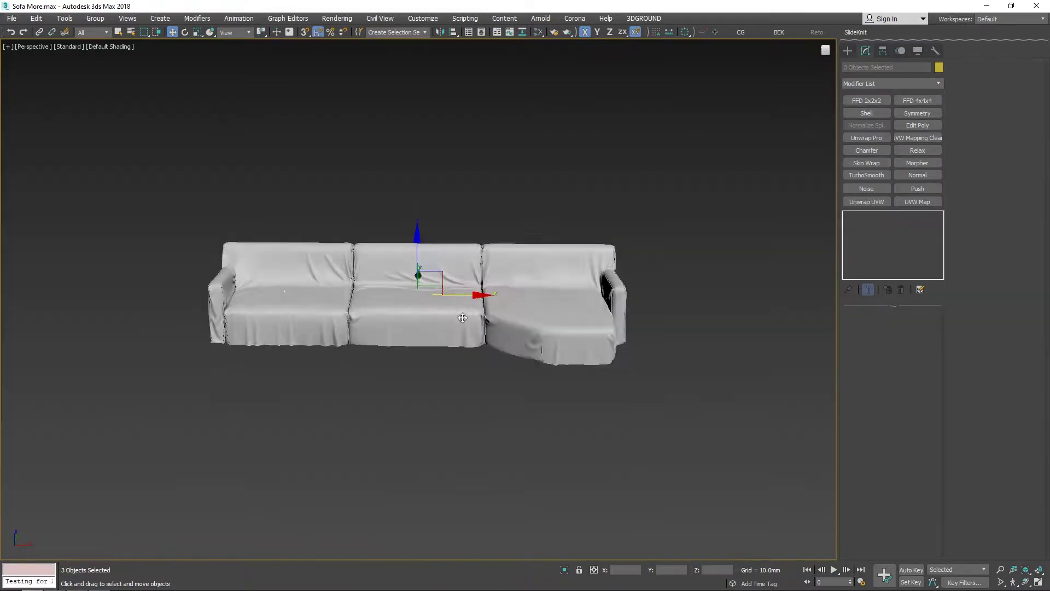
scroll(470, 303, "up", 3)
middle_click_drag(470, 303, 479, 145, "alt")
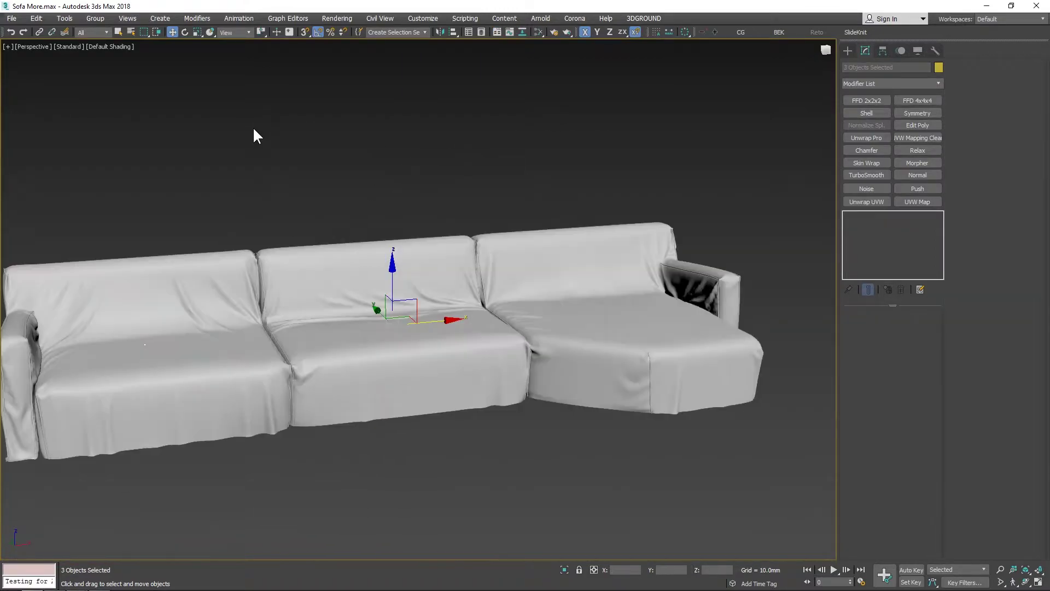
- Export the three selected modules as OBJ file 4 in the EXPORT folder and import the sofa into Marvelous Designer
left_click(11, 18)
mouse_move(82, 188)
left_click(164, 192)
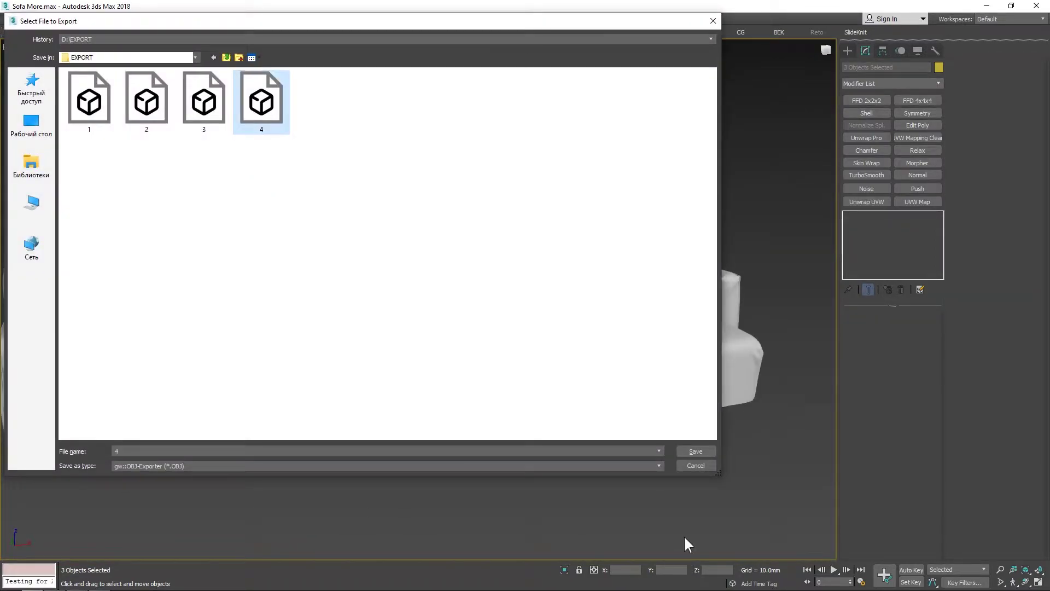
left_click(690, 514)
left_click(544, 336)
left_click(473, 387)
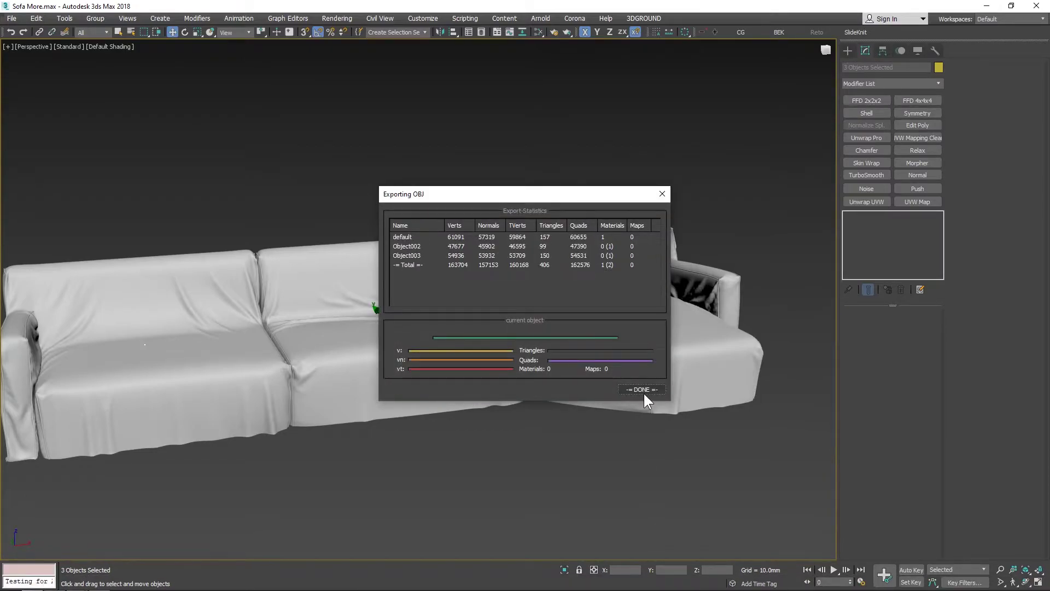
left_click(643, 391)
left_click(560, 421)
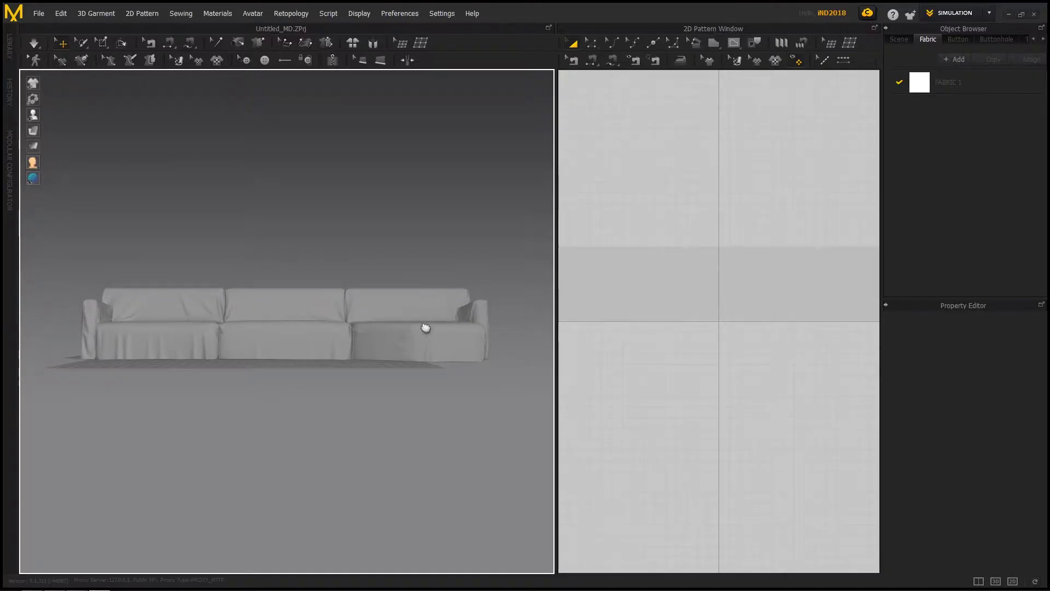
scroll(481, 327, "up", 5)
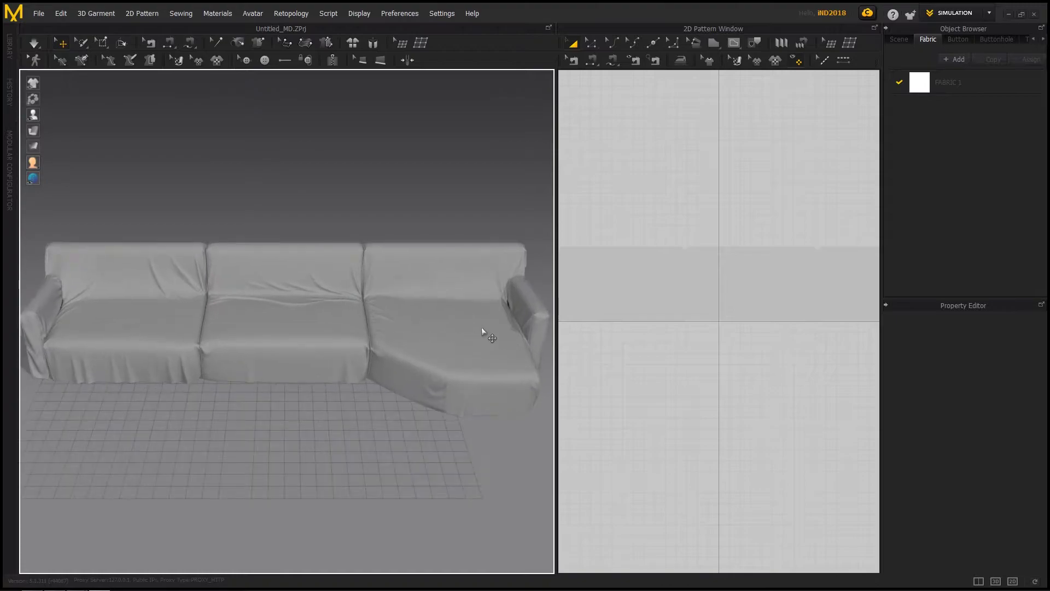
- Create a pair of matching square cushion patterns and set their fabric colour to grey
left_click(715, 290)
left_click(497, 364)
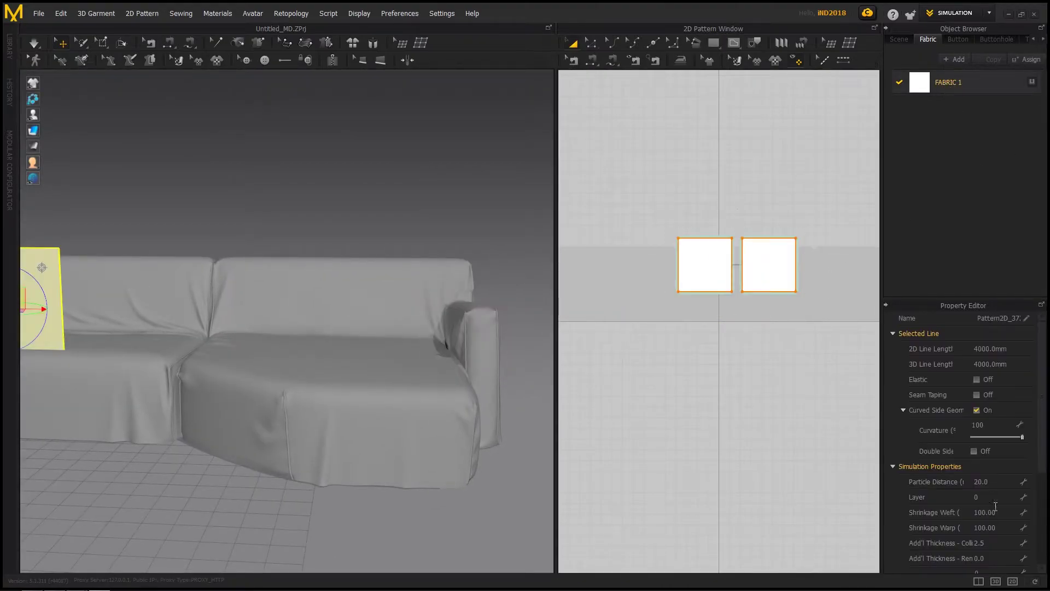
left_click(1017, 461)
left_click(419, 189)
left_click(495, 396)
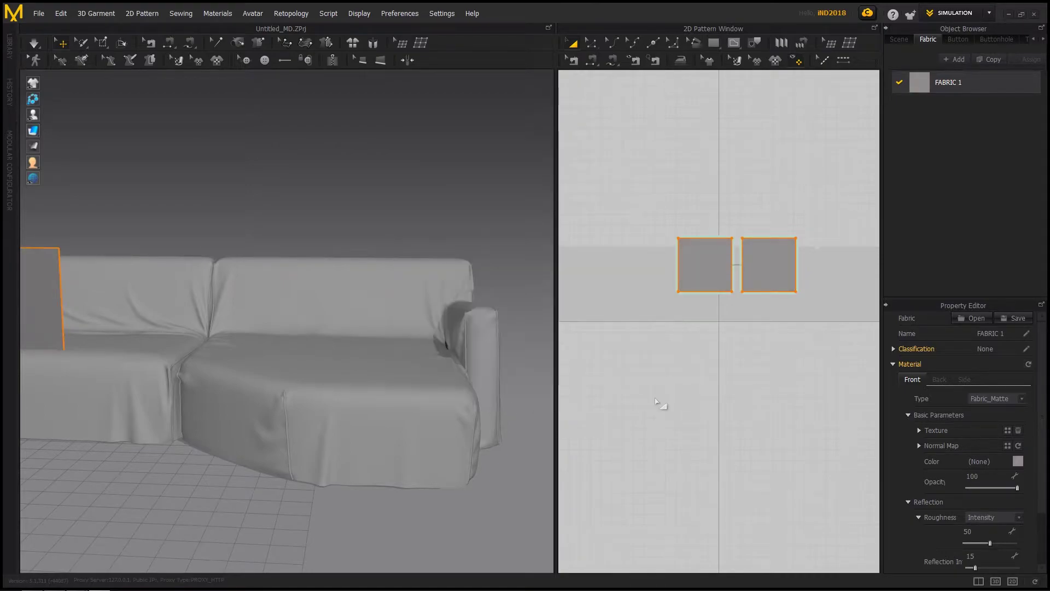
left_click(656, 402)
- Position the square patterns in front of the chaise module's backrest and simulate them as a cushion with pressure 5
left_click_drag(567, 364, 567, 364)
middle_click_drag(117, 277, 294, 276)
right_click_drag(294, 277, 294, 307)
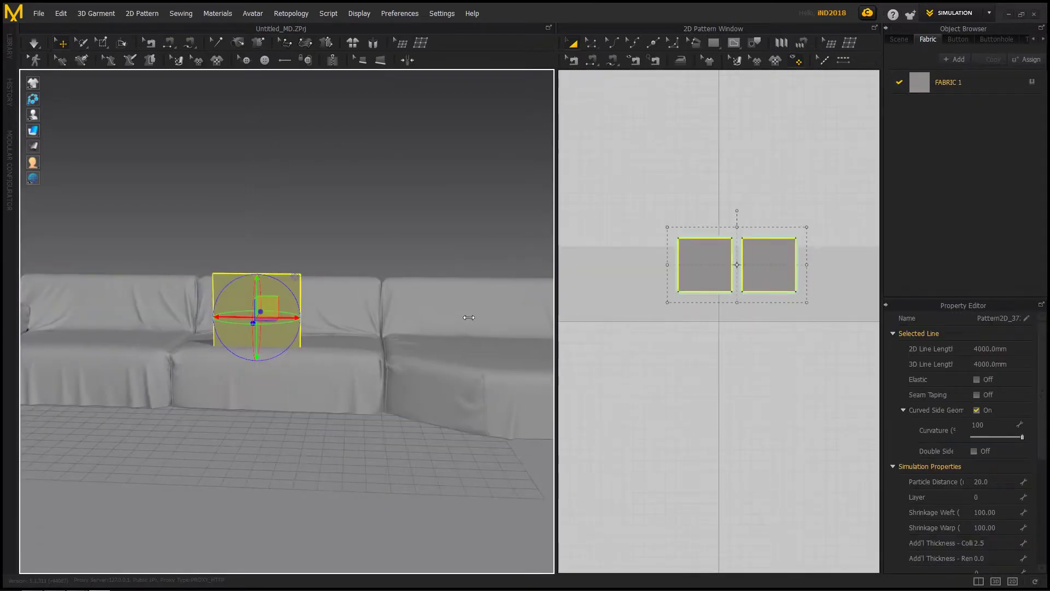
left_click_drag(469, 318, 539, 319)
middle_click_drag(350, 342, 235, 342)
right_click_drag(393, 345, 350, 356)
left_click_drag(179, 434, 274, 396)
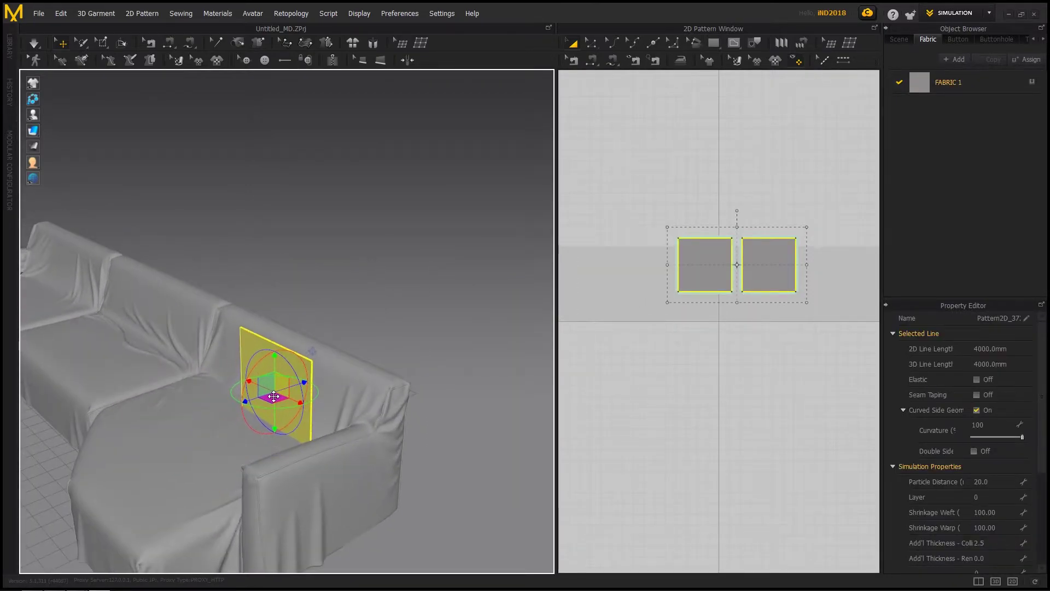
right_click_drag(273, 396, 317, 372)
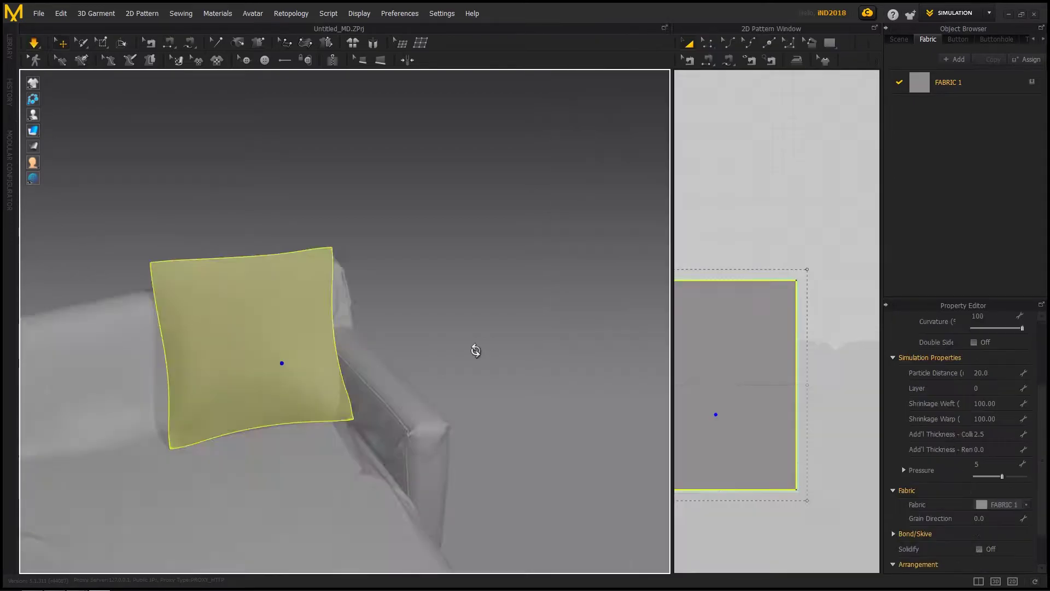
- Create a 700 mm wide rectangular pattern beside the square ones for a second cushion type
scroll(276, 313, "down", 3)
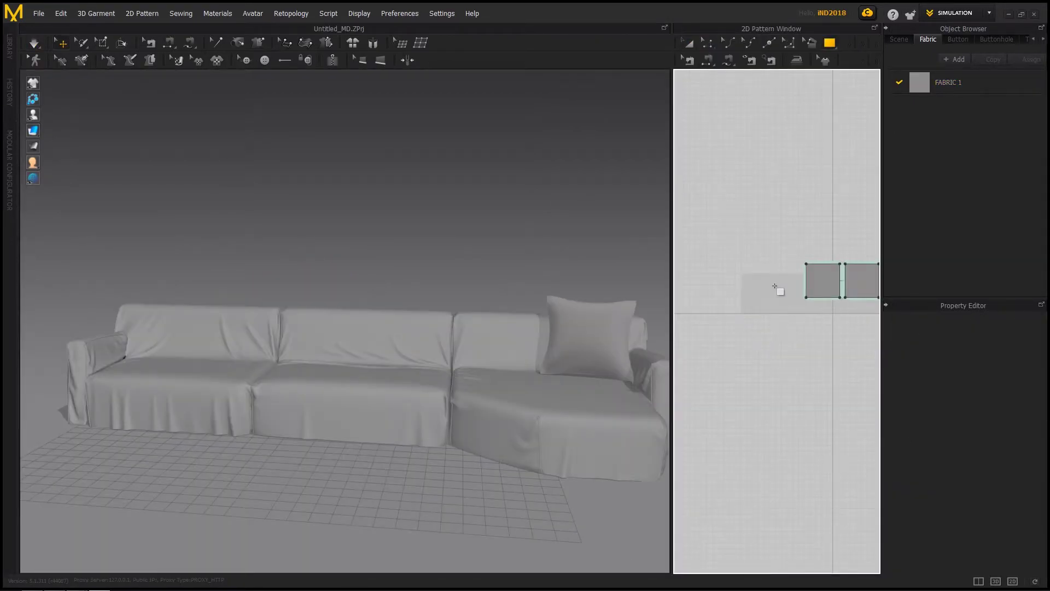
left_click(756, 288)
key("Tab")
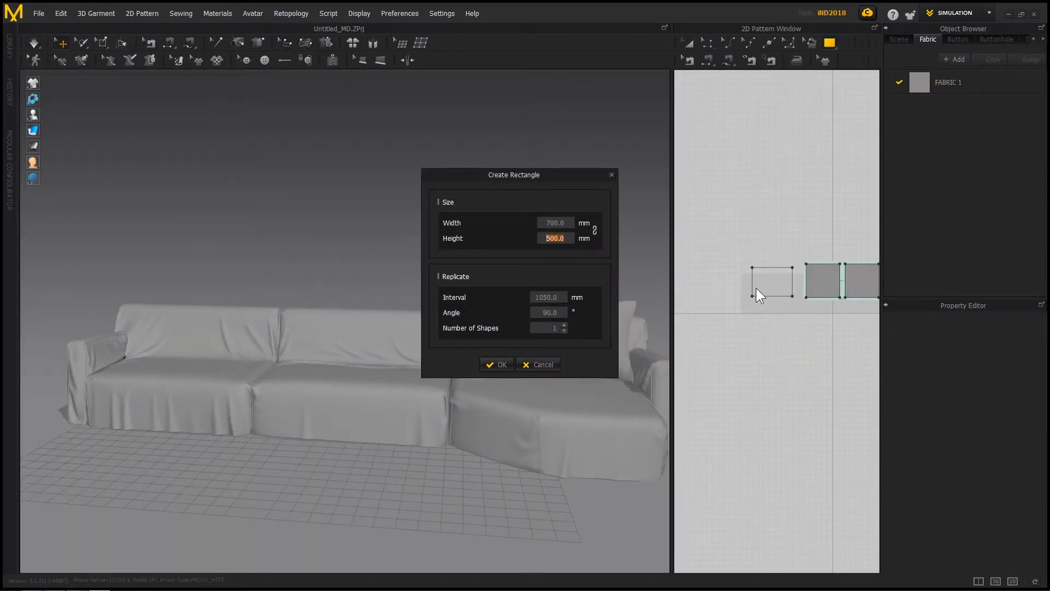
key("Return")
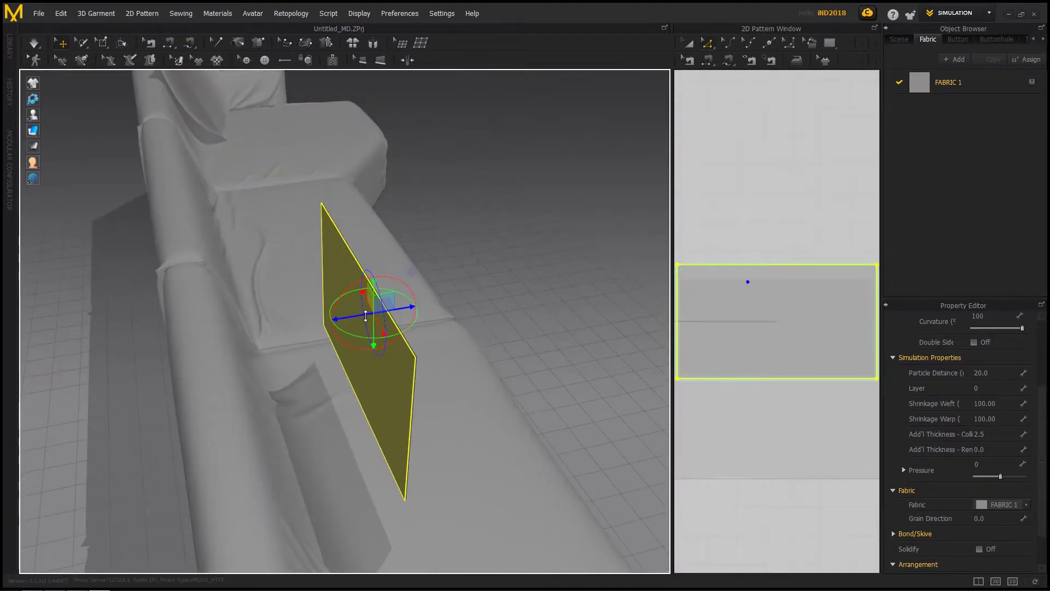
- Simulate the rectangular cushion with pressure 8 against the armrest module's backrest and arrange copies of it along the sofa
right_click(365, 316)
left_click(408, 302)
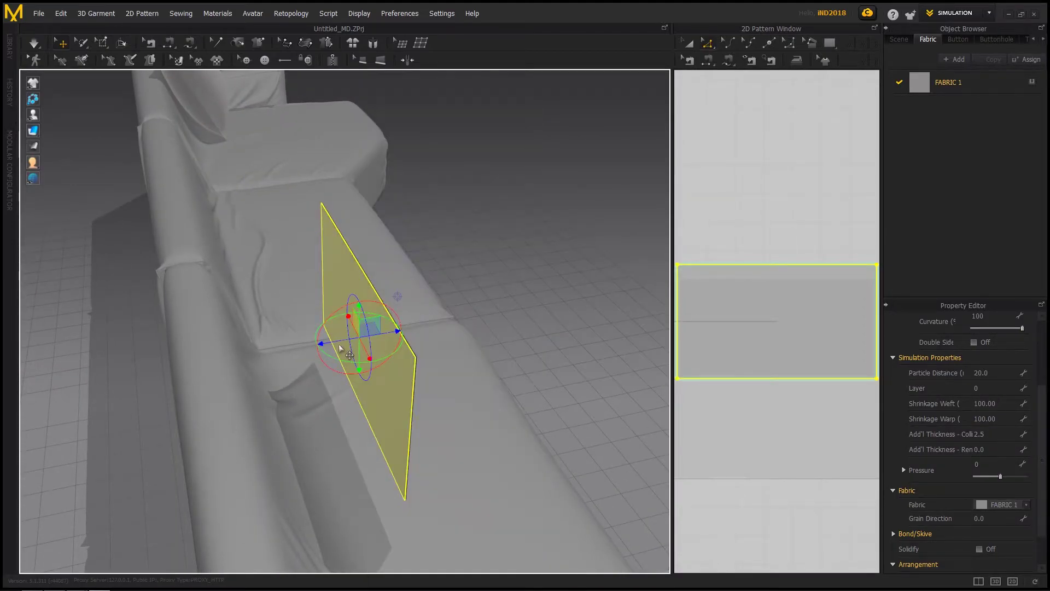
left_click_drag(340, 349, 295, 356)
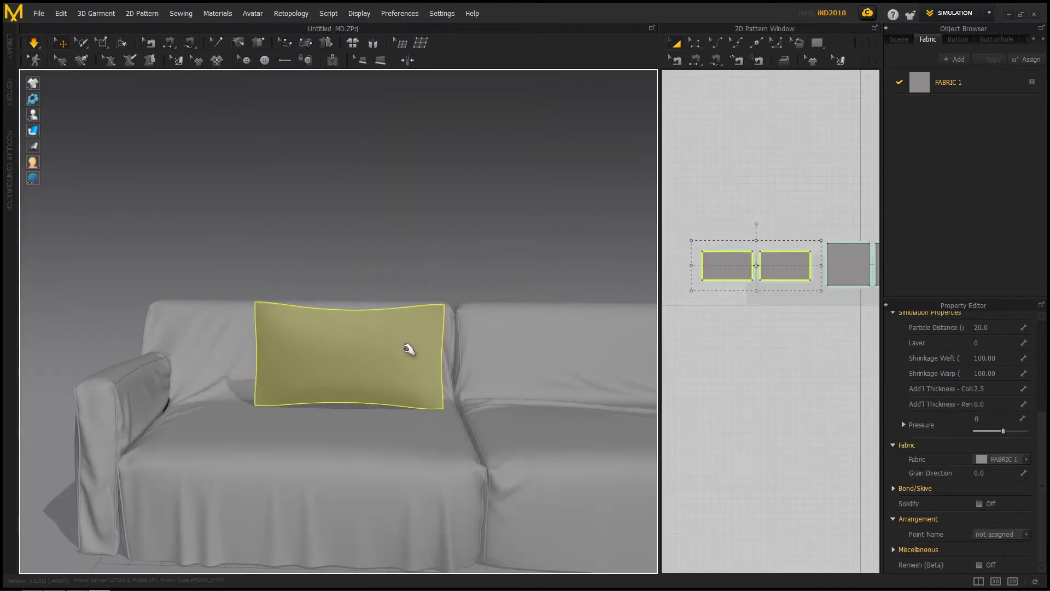
right_click_drag(409, 349, 250, 363)
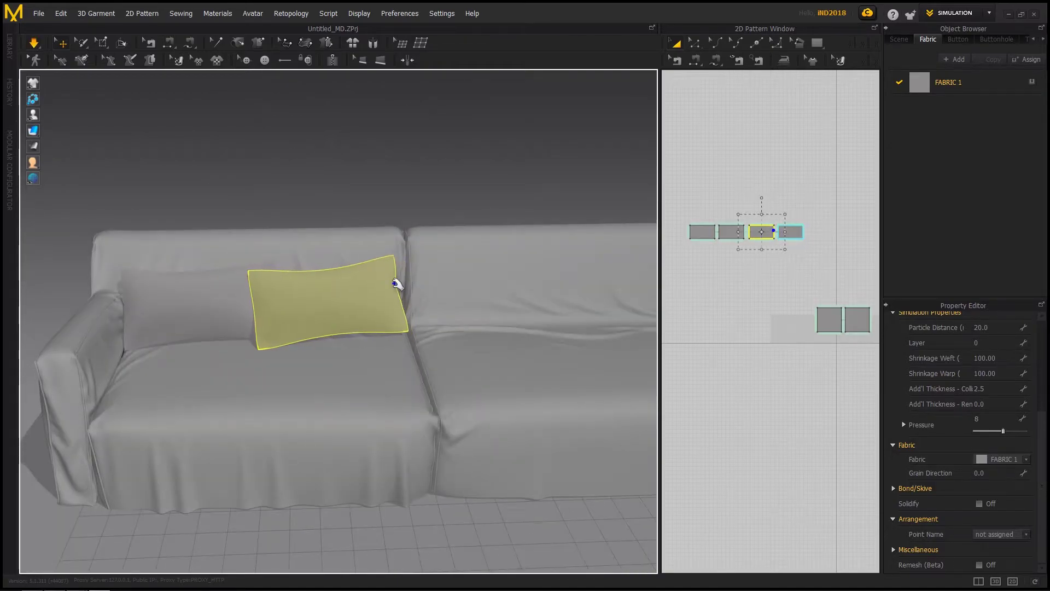
right_click_drag(396, 283, 347, 278)
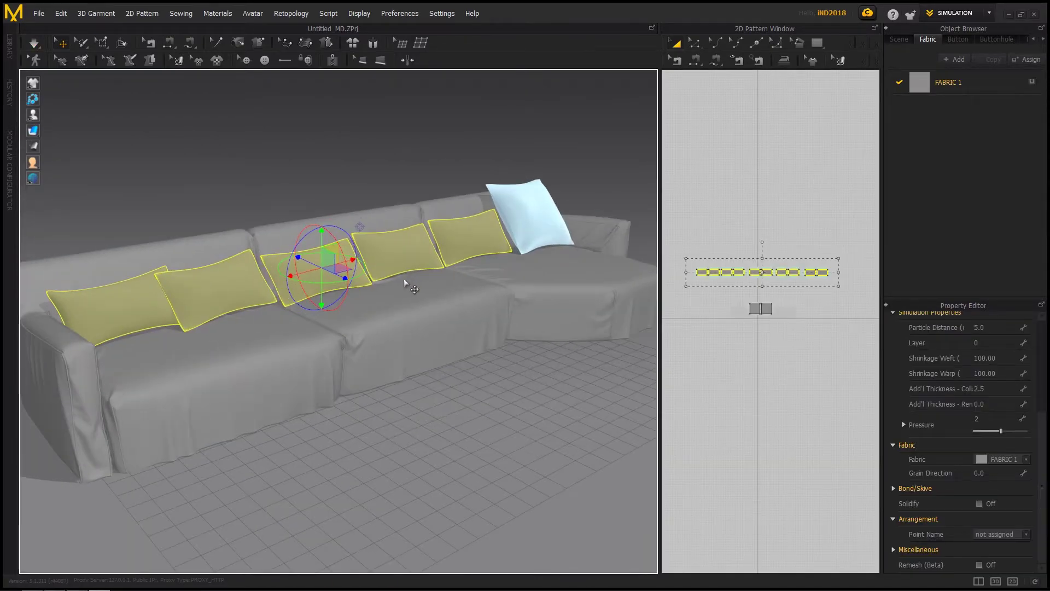
- Run the simulation on the five rectangular cushions so they settle against the sofa backrests
scroll(405, 283, "up", 3)
middle_click_drag(404, 282, 445, 314)
right_click_drag(445, 314, 412, 312)
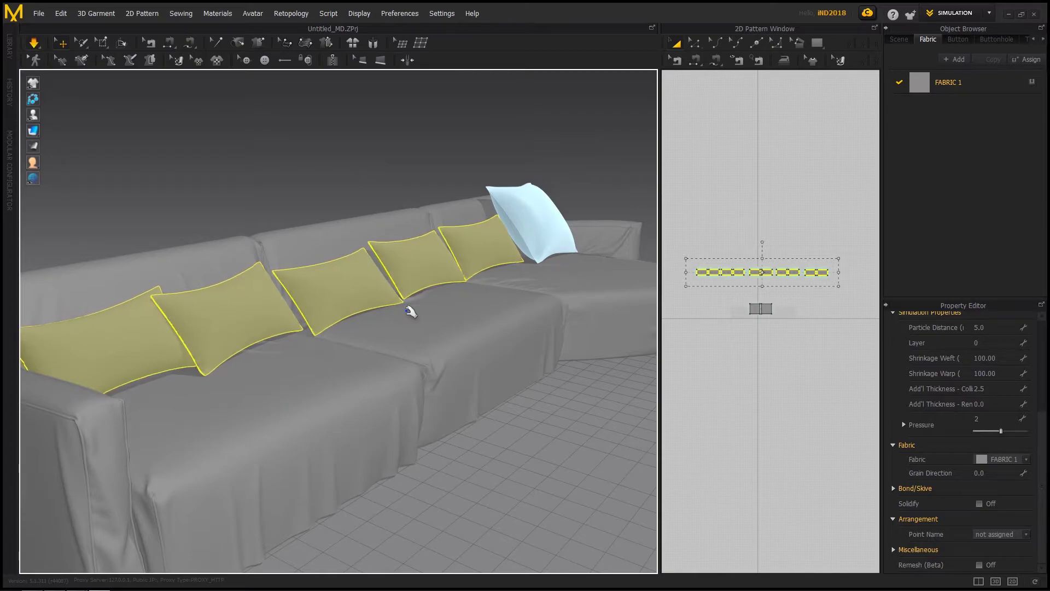
right_click_drag(411, 312, 364, 303)
scroll(398, 339, "down", 4)
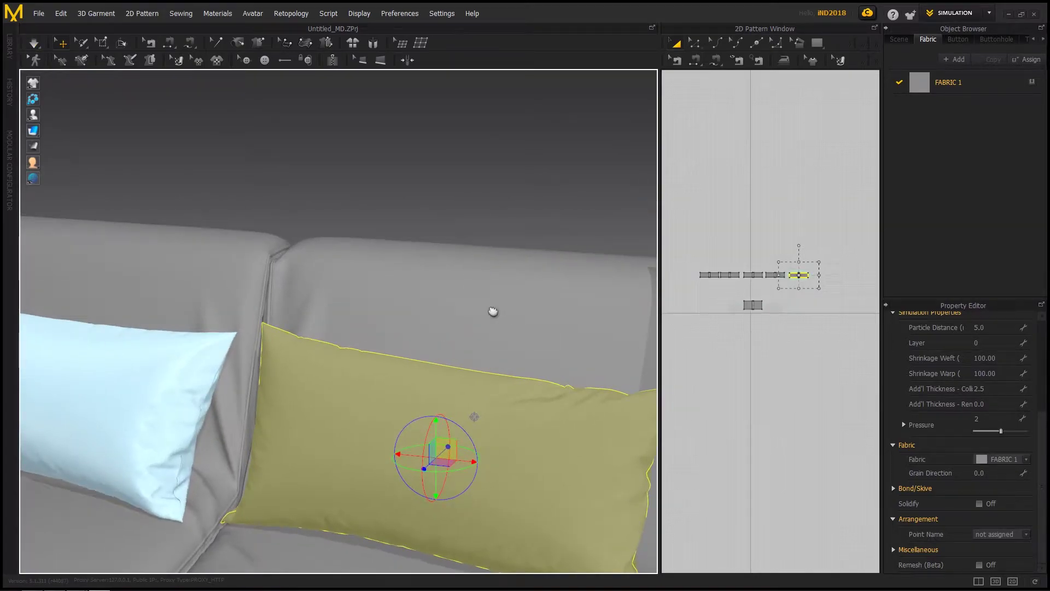
- Simulate the rectangular cushion beside the square one, pull it into place against the chaise backrest and freeze it
right_click_drag(492, 312, 508, 343)
scroll(508, 343, "down", 2)
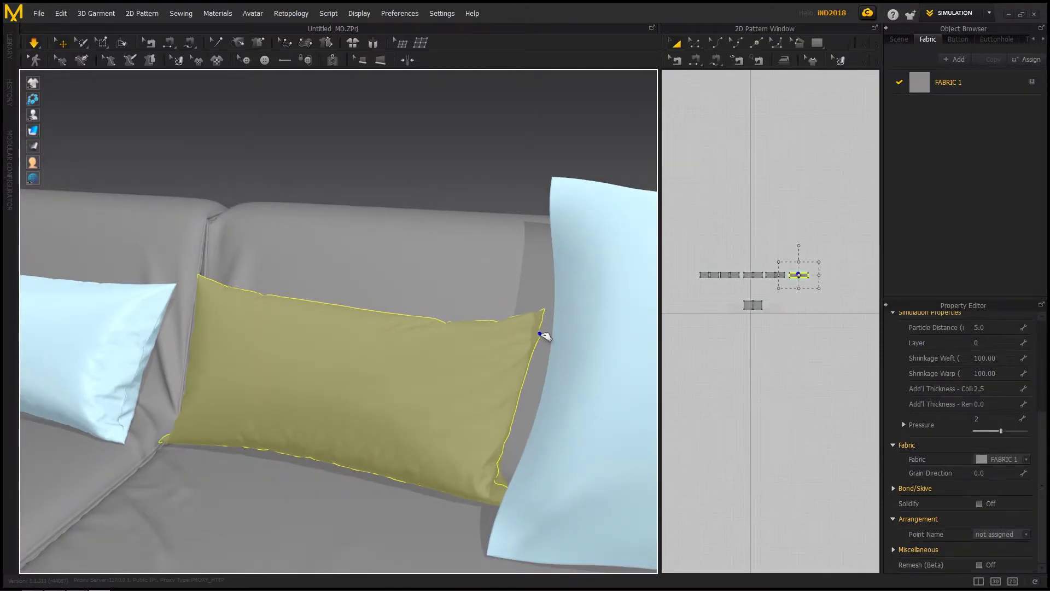
scroll(536, 389, "down", 2)
right_click_drag(536, 388, 470, 365)
left_click(417, 253)
key("space")
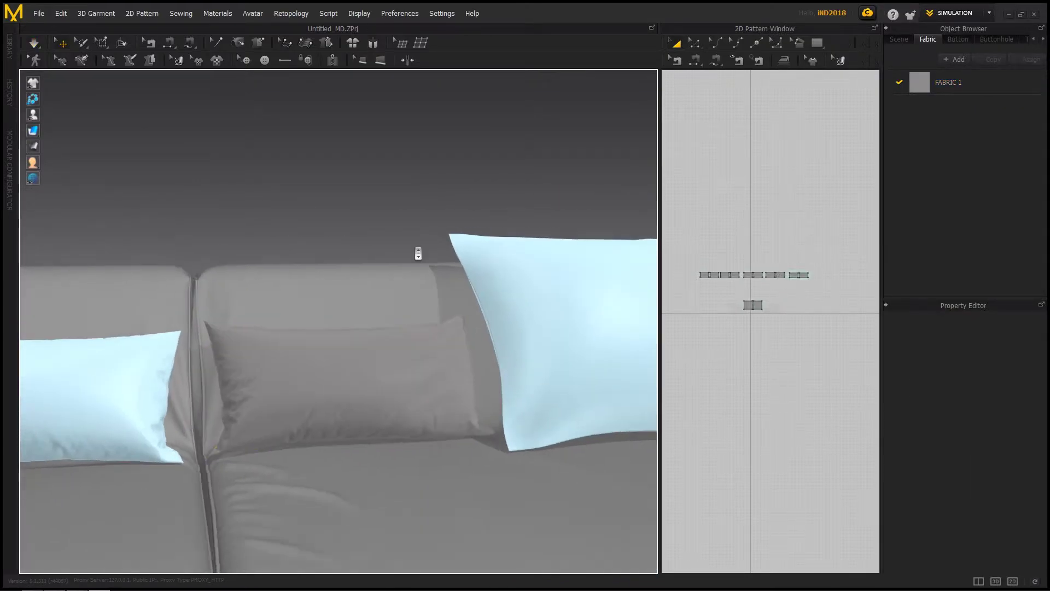
right_click_drag(378, 293, 423, 311)
left_click_drag(820, 256, 785, 321)
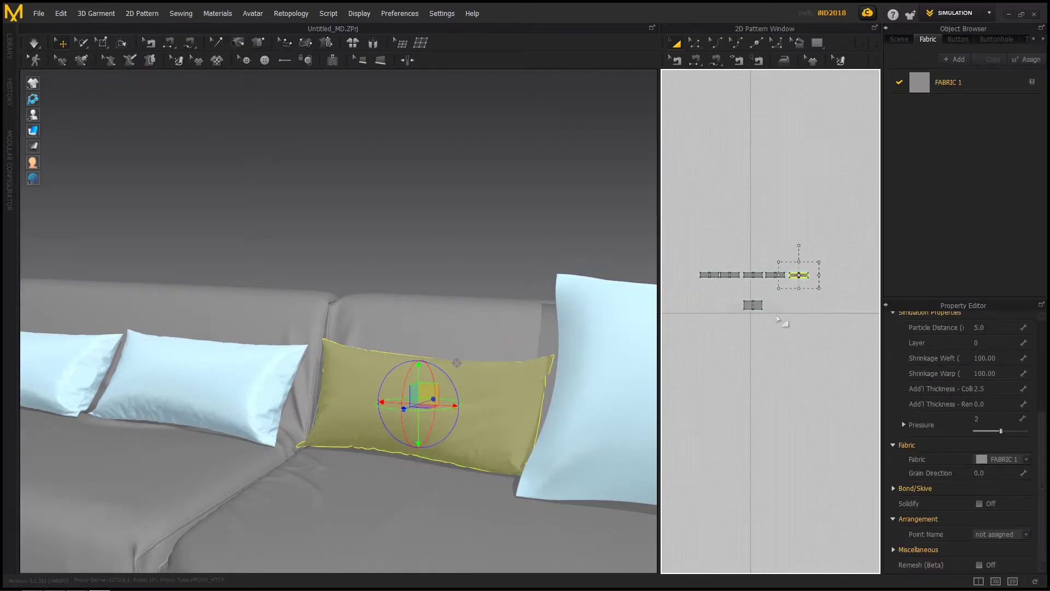
- Select both patterns of the right-hand cushion on the middle sofa module and unfreeze them
scroll(247, 341, "down", 2)
right_click_drag(239, 342, 471, 335)
middle_click_drag(475, 338, 375, 349)
scroll(375, 350, "up", 2)
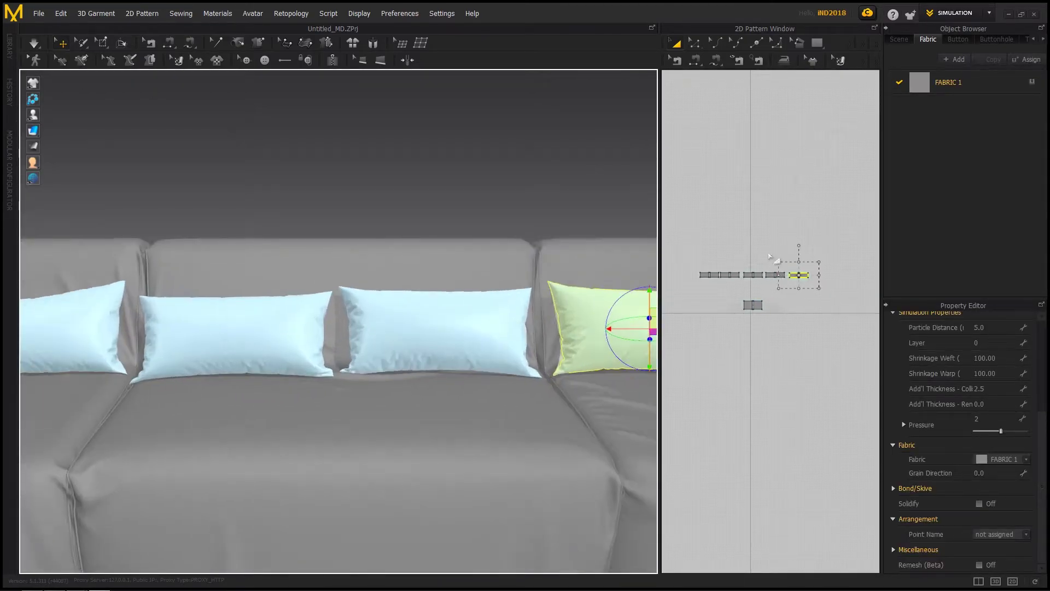
scroll(768, 256, "up", 3)
left_click_drag(771, 254, 838, 300)
key("ctrl+k")
scroll(478, 322, "up", 2)
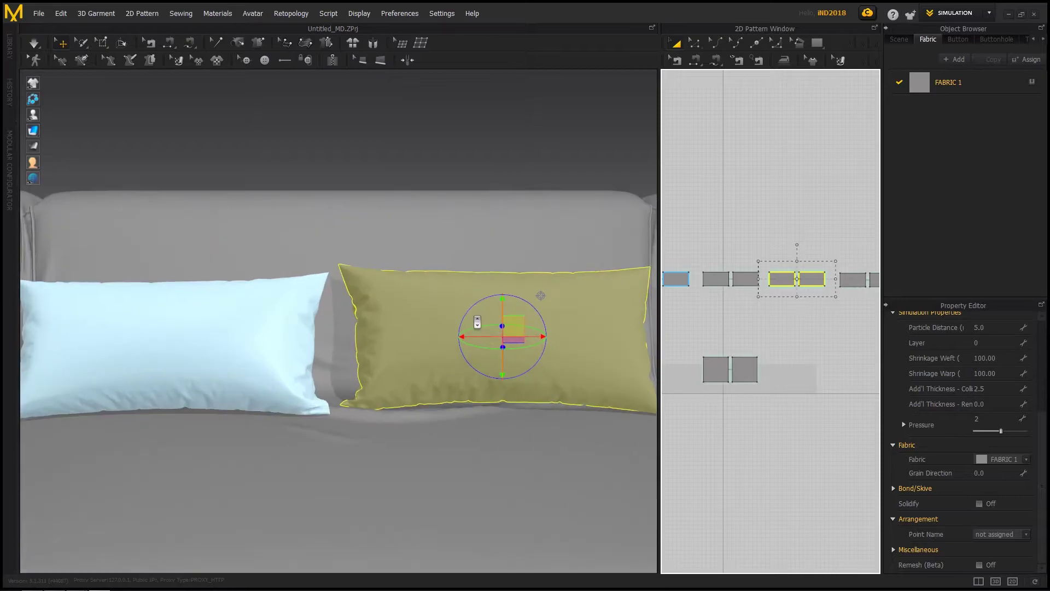
- Simulate the right-hand cushion on the middle module while pulling its upper corners to rest it differently against the backrest
scroll(540, 295, "up", 2)
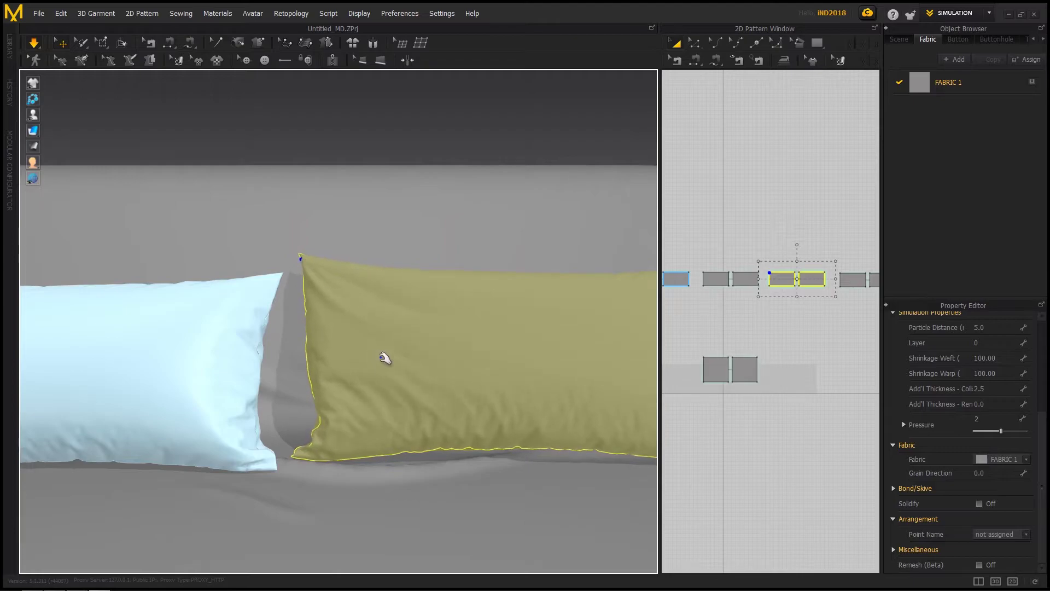
scroll(386, 365, "down", 3)
right_click_drag(393, 373, 357, 387)
right_click_drag(435, 385, 471, 336)
key("space")
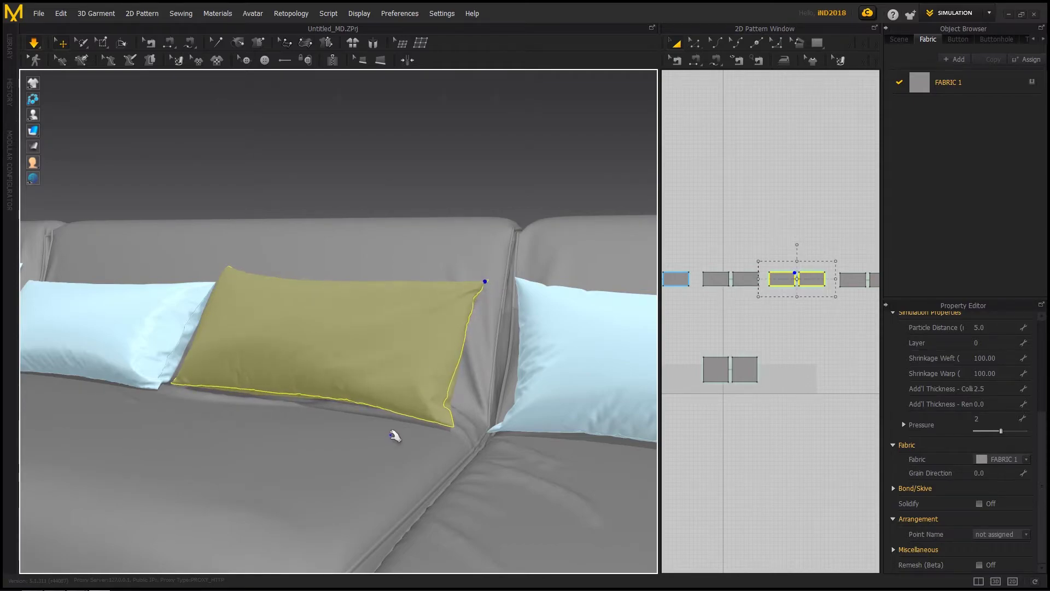
scroll(457, 375, "down", 2)
right_click_drag(457, 375, 337, 394)
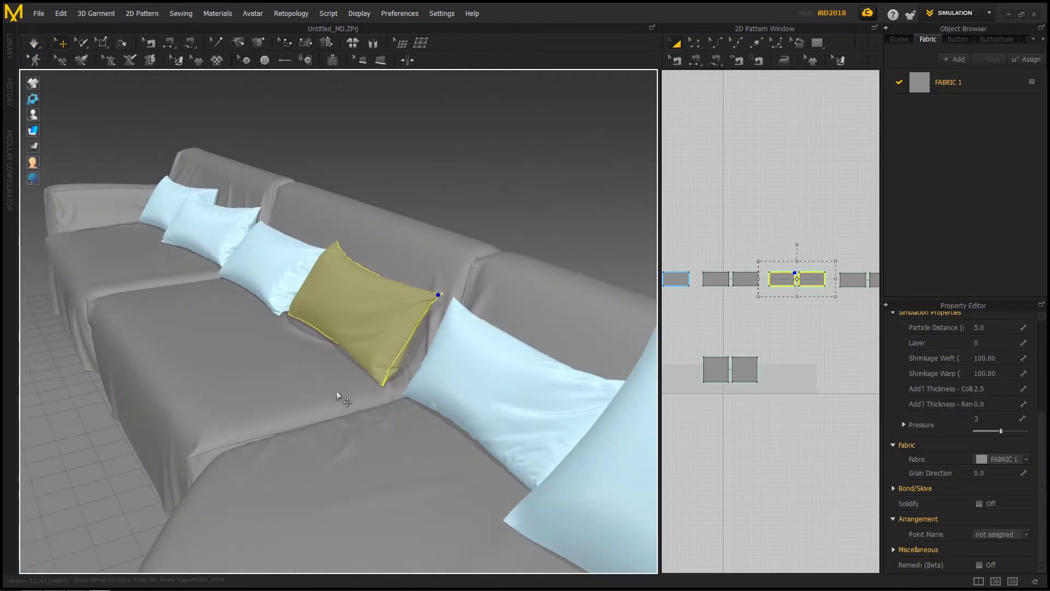
left_click(440, 301)
right_click_drag(440, 301, 490, 307)
scroll(505, 278, "down", 2)
scroll(402, 299, "up", 3)
scroll(406, 291, "down", 3)
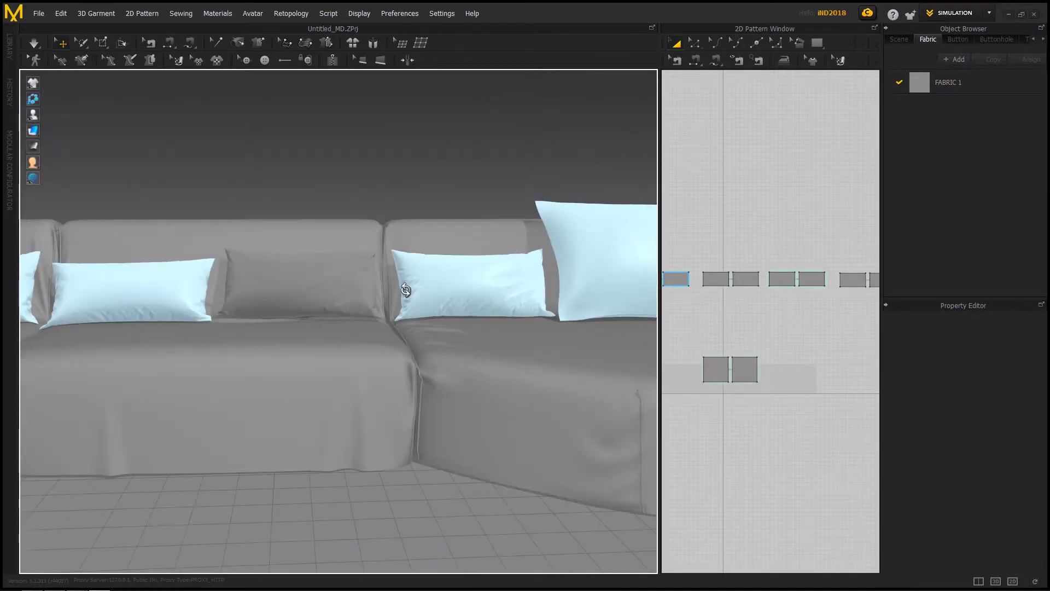
- Freeze the patterns of the adjusted right-hand cushion on the middle module
mouse_move(406, 291)
right_mouse_down()
mouse_move(354, 293)
mouse_move(405, 295)
right_mouse_up()
scroll(326, 295, "down", 2)
left_click_drag(837, 258, 760, 298)
left_click(447, 251)
- Select both patterns of the left-hand cushion on the middle module and unfreeze them
scroll(447, 251, "down", 2)
middle_click_drag(298, 306, 441, 308)
scroll(441, 307, "up", 2)
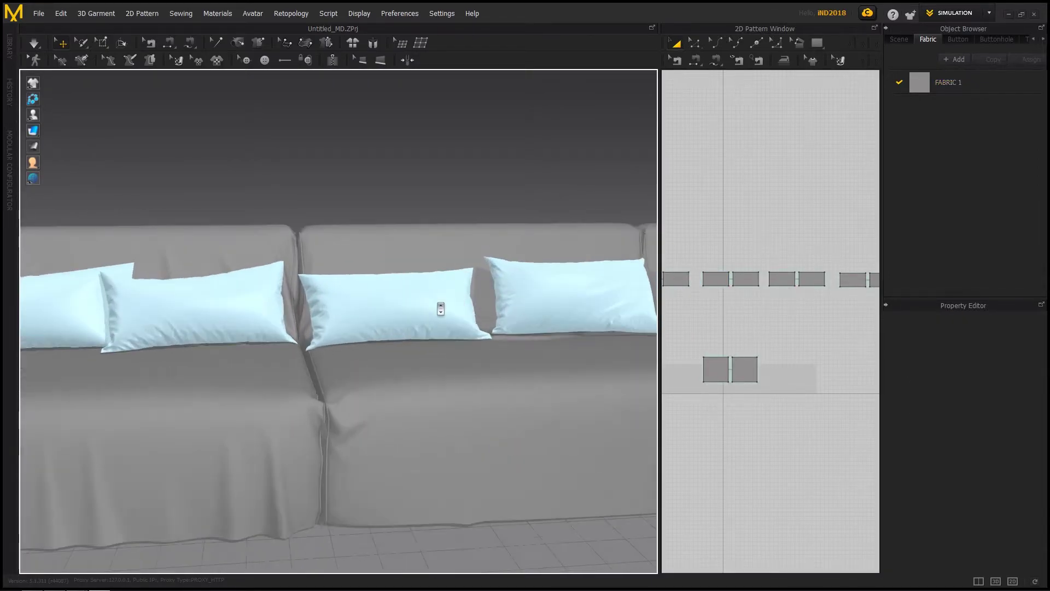
right_click_drag(440, 307, 377, 323)
left_click(471, 285)
scroll(721, 278, "up", 3)
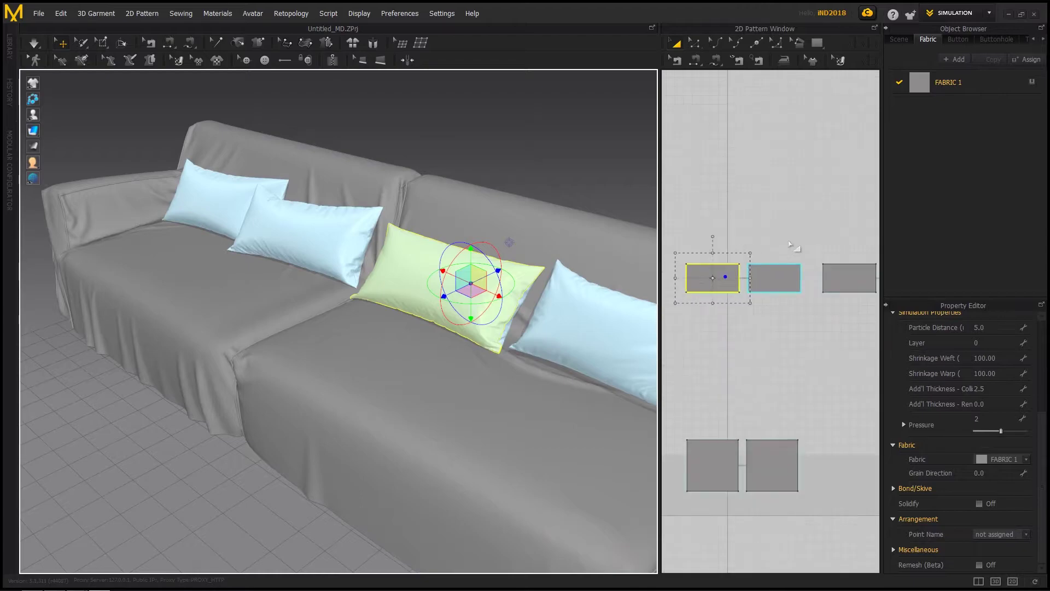
left_click_drag(804, 250, 679, 322)
- Simulate the left-hand cushion on the middle module, pulling its upper corner to lean it naturally against the backrest
scroll(476, 307, "up", 3)
middle_click_drag(473, 306, 306, 354)
left_click_drag(403, 309, 404, 309)
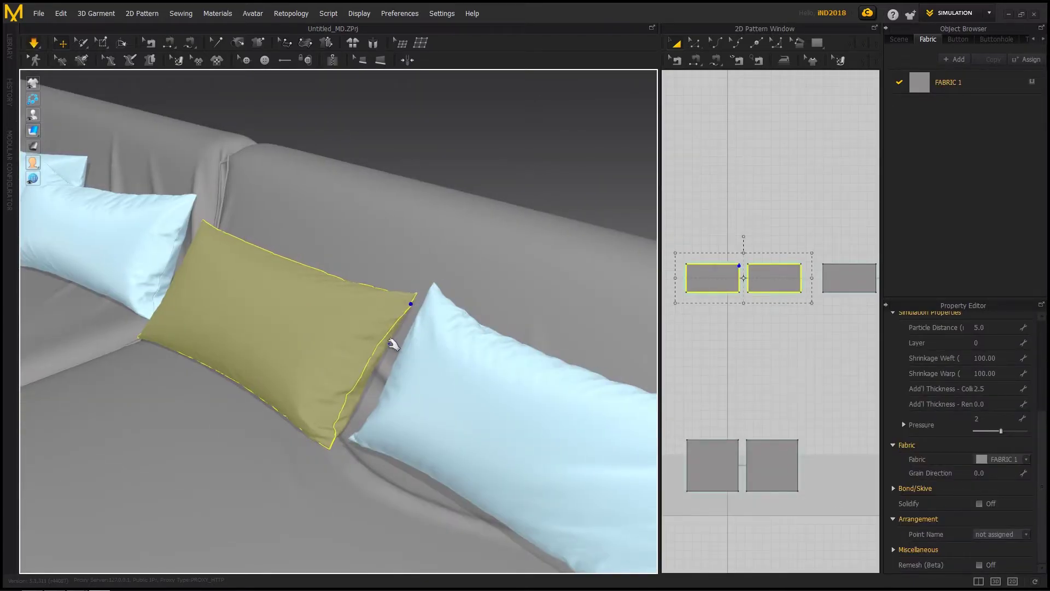
scroll(378, 344, "down", 3)
right_click_drag(377, 344, 465, 307)
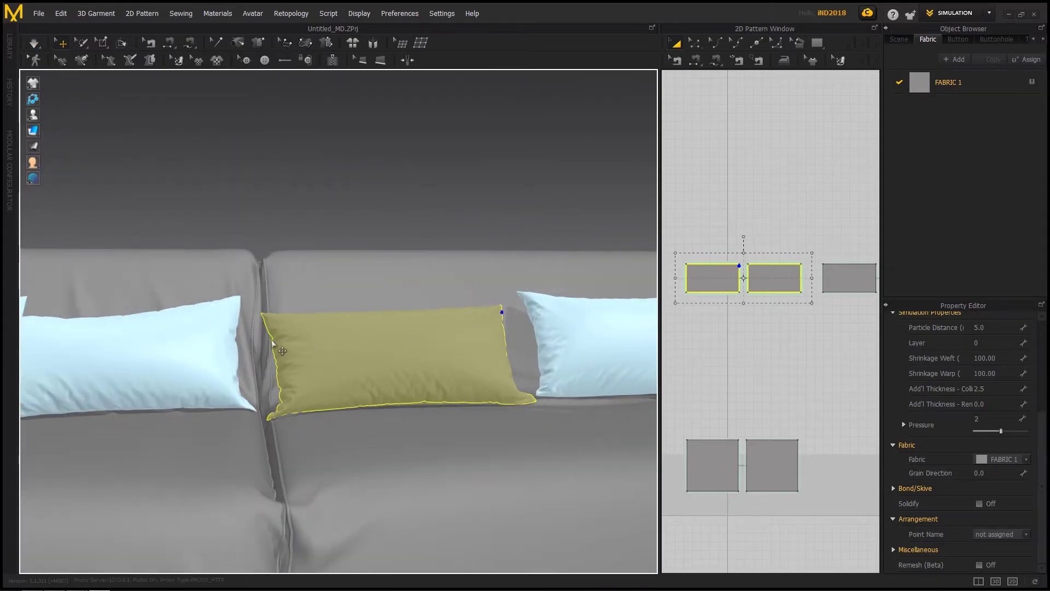
right_click_drag(219, 273, 273, 305)
right_click_drag(346, 307, 263, 310)
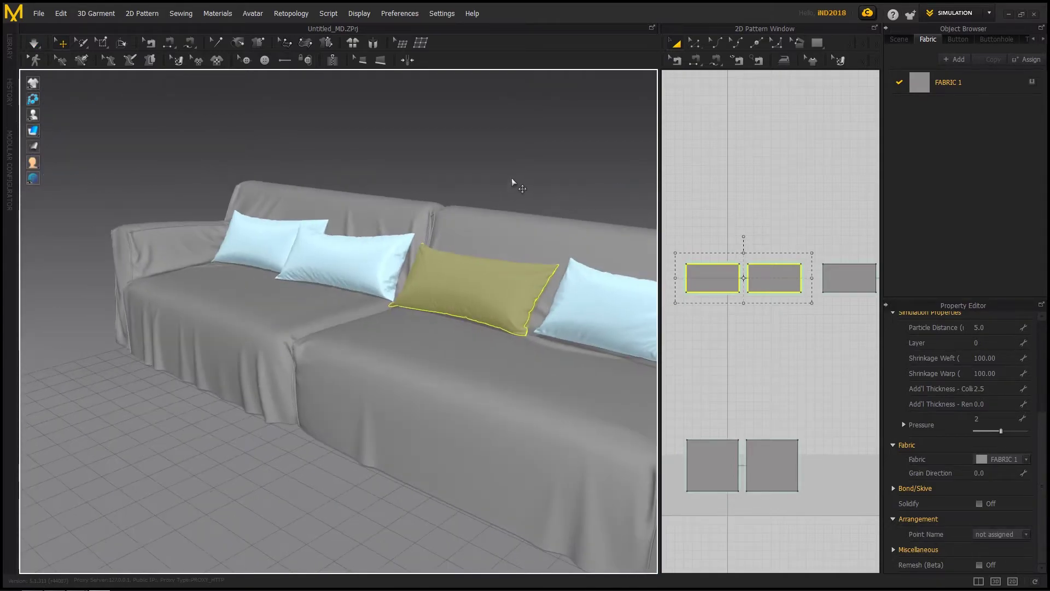
left_click(516, 186)
key("space")
- Freeze the adjusted left-hand cushion on the middle module
scroll(495, 268, "down", 4)
right_click_drag(494, 270, 569, 273)
scroll(797, 363, "down", 5)
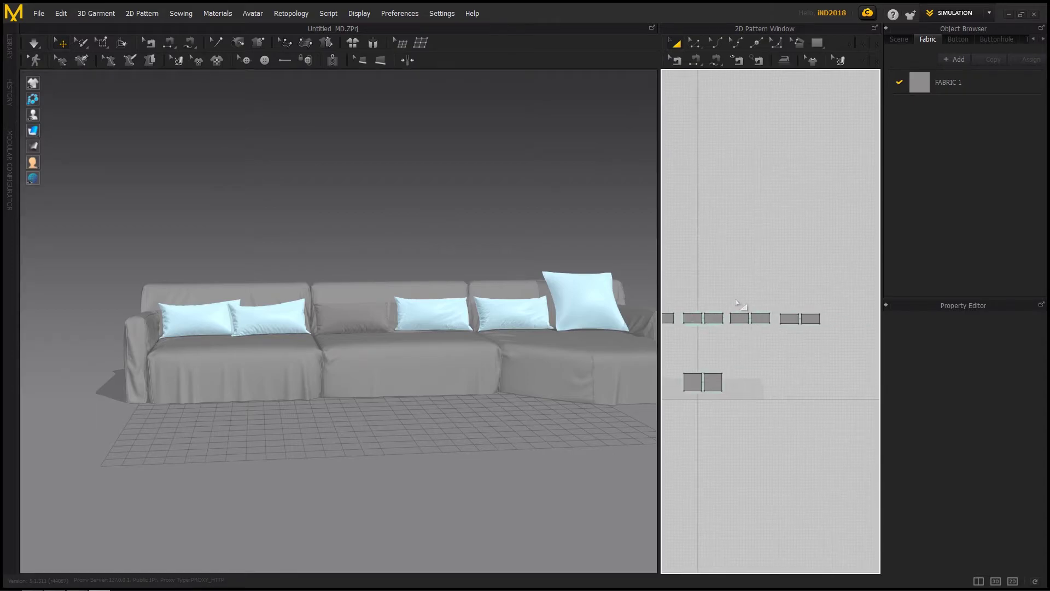
left_click(694, 318)
key("ctrl+k")
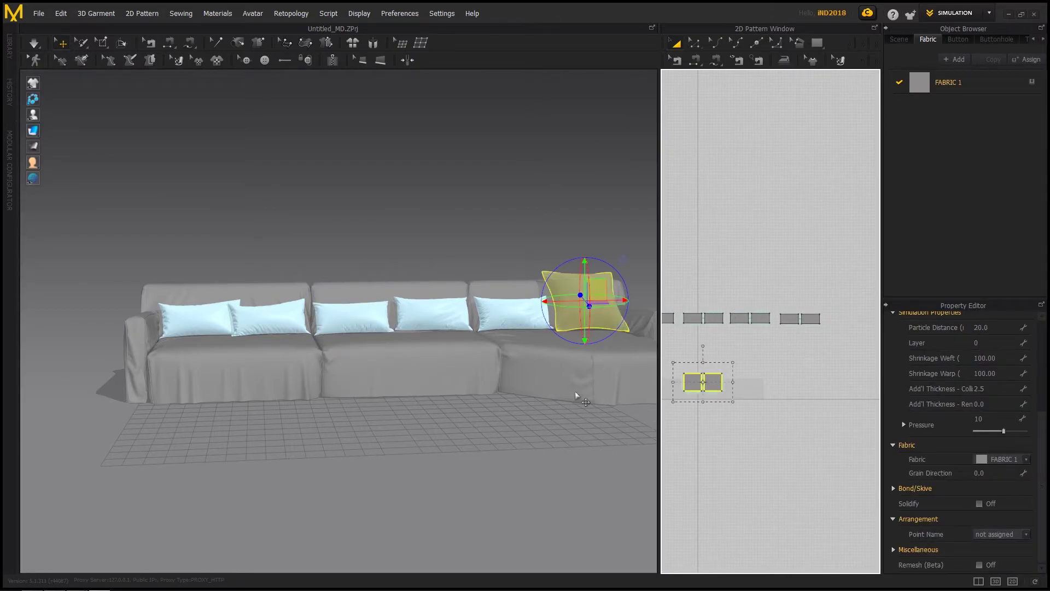
- Unfreeze all the cushions together and export them as an OBJ at mm scale
scroll(583, 350, "up", 5)
left_click(512, 381)
right_click_drag(492, 382, 320, 381)
right_click_drag(384, 404, 443, 361)
left_click(29, 44)
left_click(48, 63)
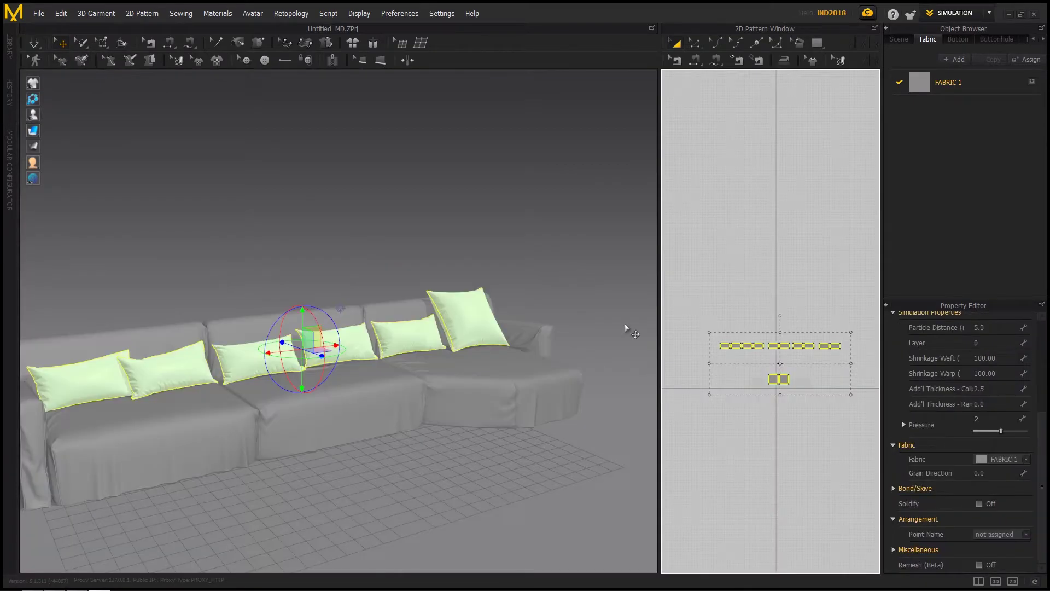
key("ctrl+k")
right_click(346, 357)
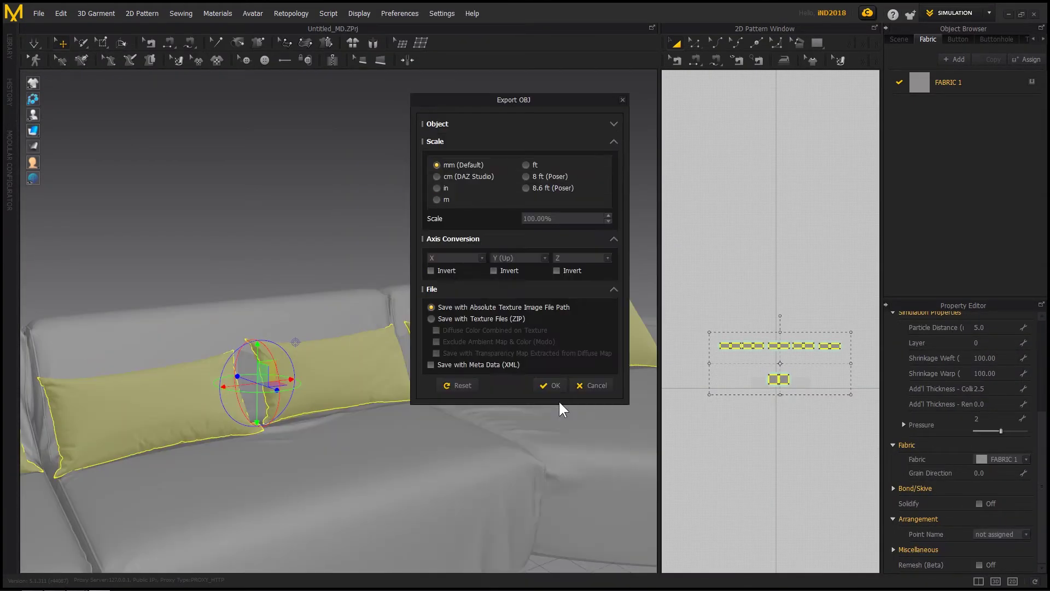
left_click(553, 385)
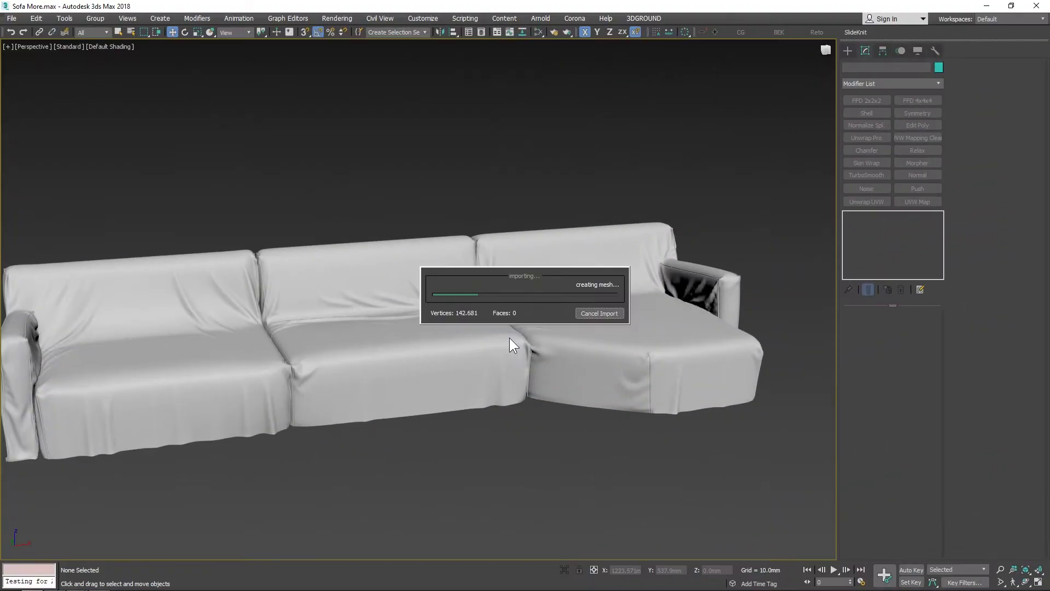
- Switch to 3ds Max, import the cushion OBJ into the sofa scene and combine the cushions into one editable poly
type("sdfsdfsdfsdfsdfsdfsdfsdfsdf")
key("Return")
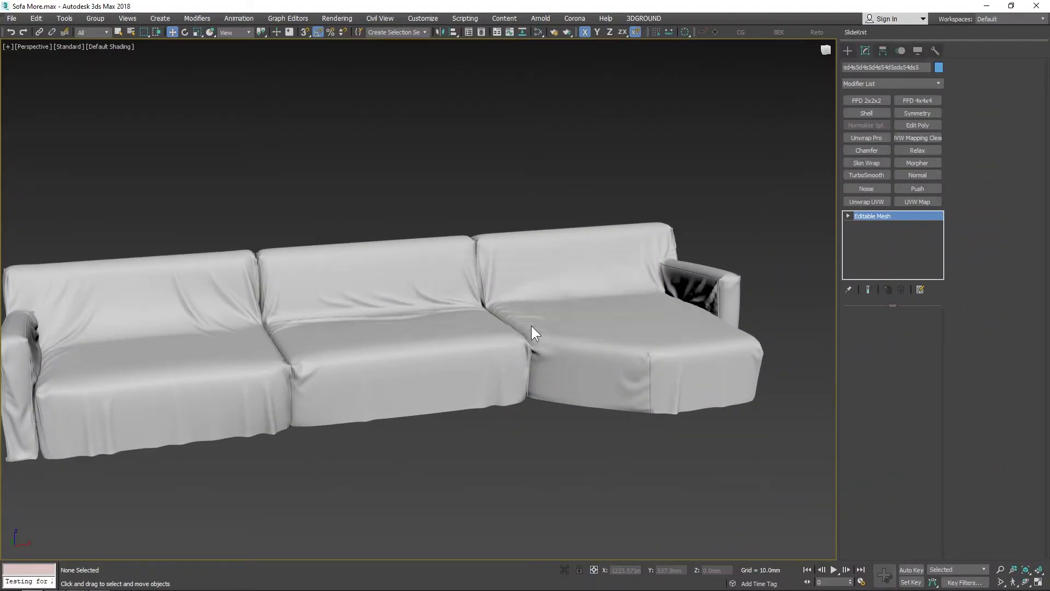
scroll(480, 327, "down", 3)
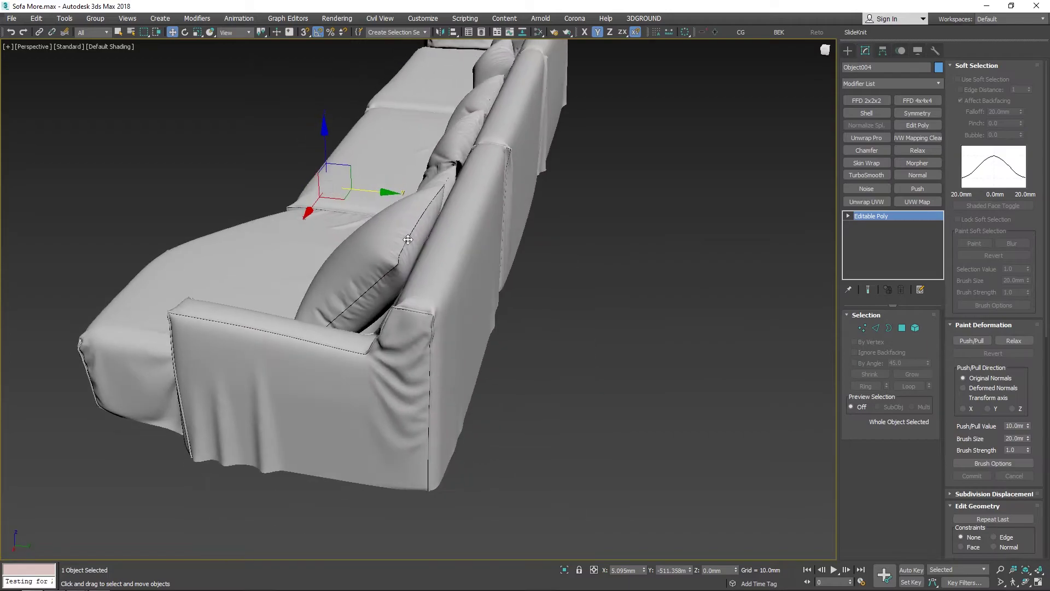
scroll(423, 231, "up", 3)
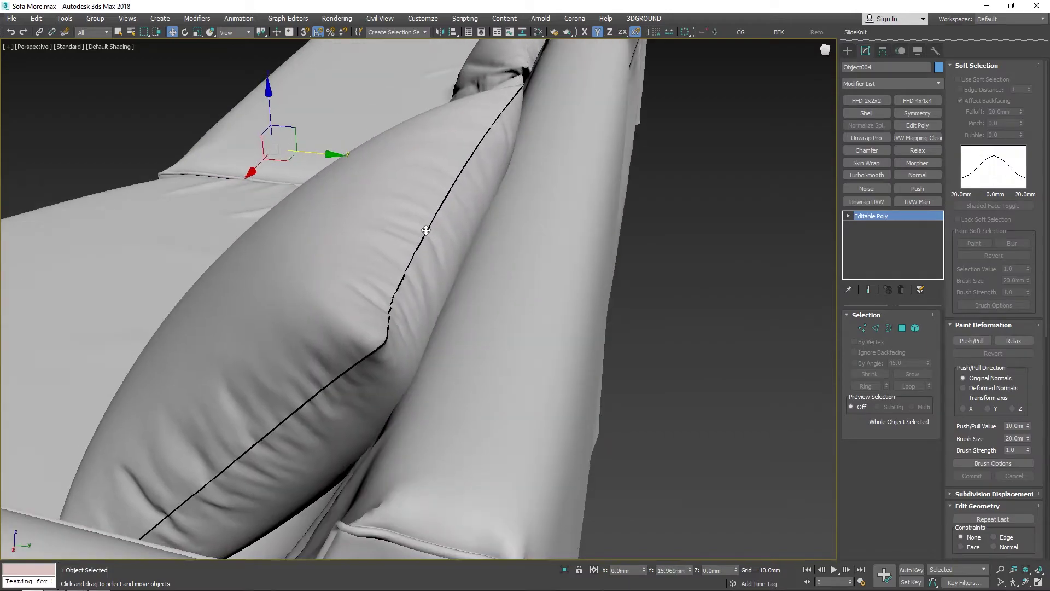
scroll(423, 230, "down", 5)
- Select all open borders of the cushions, convert the selection to vertices and weld the seams shut
key("3")
middle_click_drag(422, 230, 401, 331, "alt")
key("ctrl+a")
scroll(520, 239, "down", 4)
scroll(401, 330, "up", 4)
key("F4")
scroll(382, 448, "up", 4)
left_click(862, 328, "ctrl")
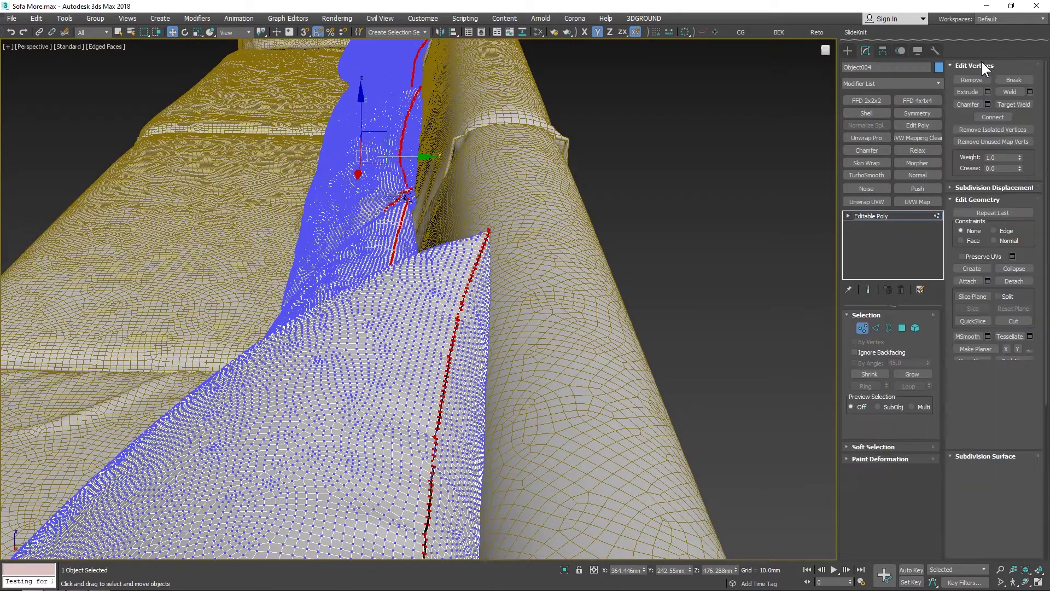
left_click(1030, 92)
- Chamfer the cushions' seam edges by 3 mm and select only the narrow polygon strips between the new edges
key("2")
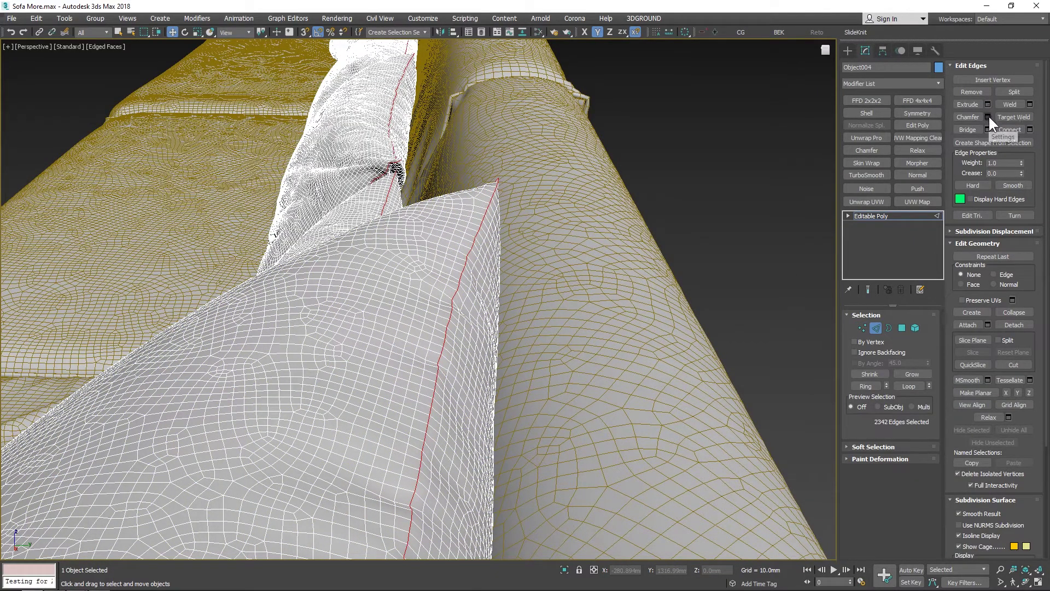
left_click(987, 117)
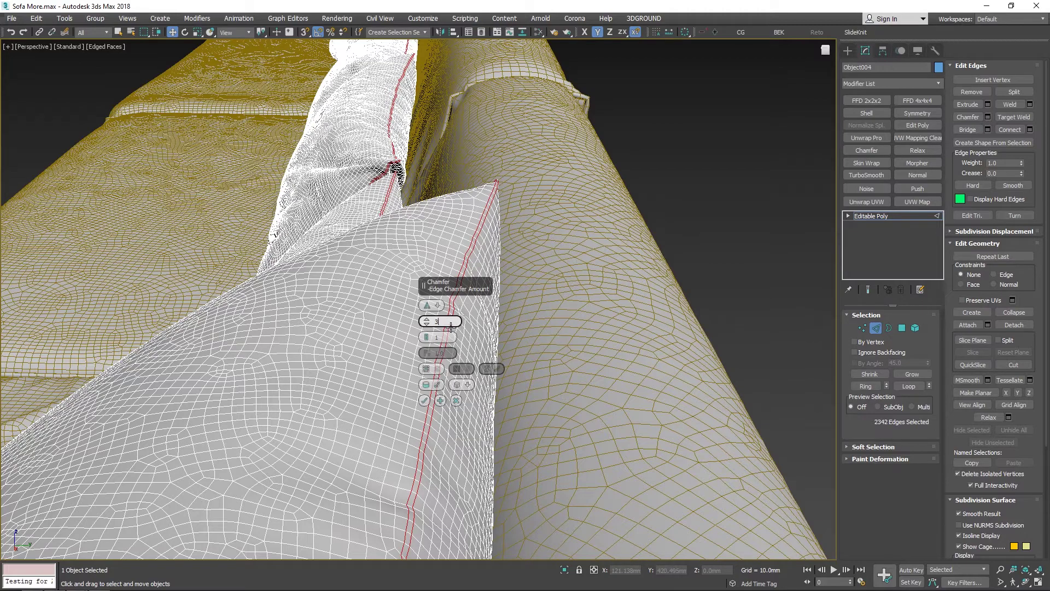
left_click(902, 327, "ctrl")
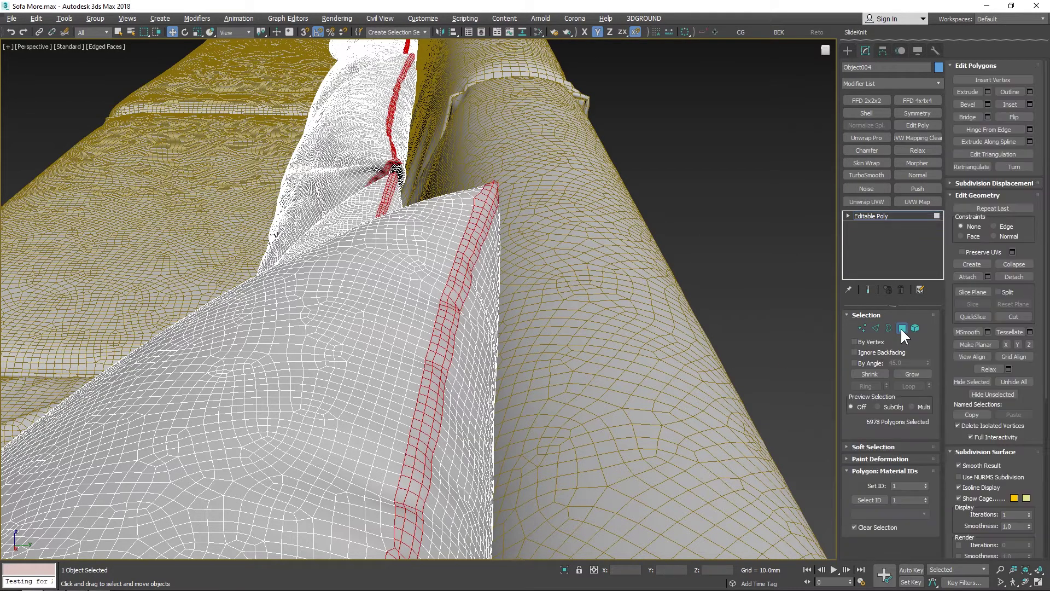
key("ctrl+Page_Up")
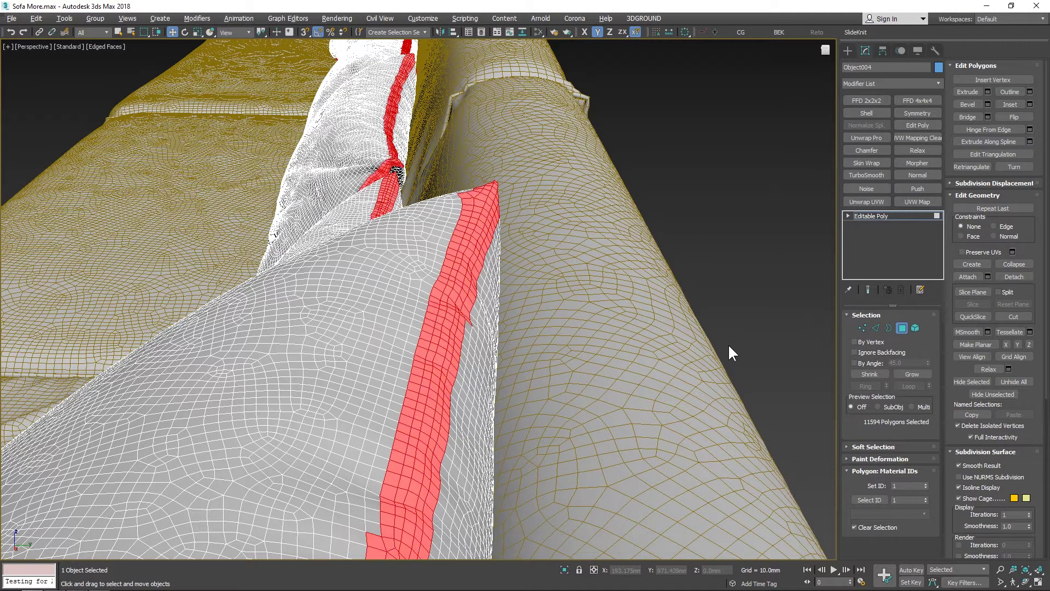
key("ctrl+Page_Down")
key("ctrl+Page_Down")
- Extrude the selected seam polygon strips of all cushions by 3 mm
scroll(498, 319, "down", 4)
middle_click_drag(493, 331, 596, 350, "alt")
scroll(504, 295, "down", 6)
scroll(593, 317, "up", 8)
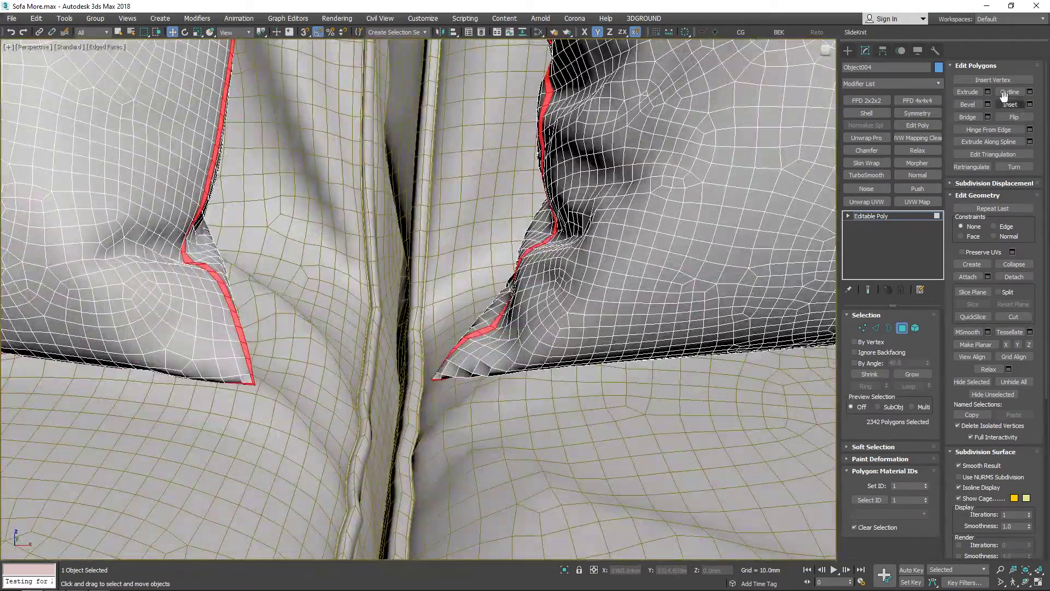
left_click(429, 304)
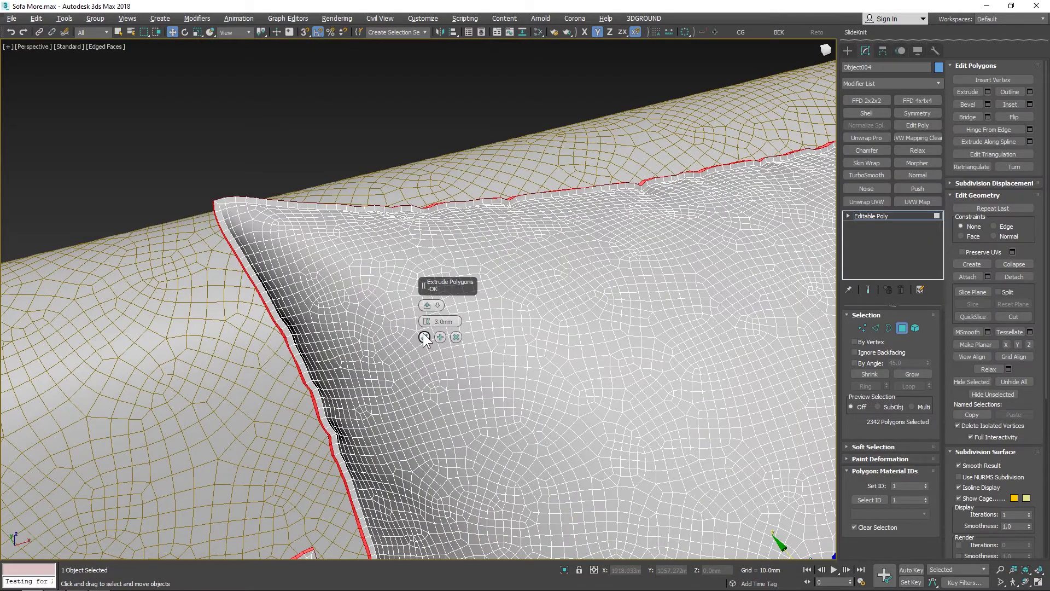
left_click(424, 334)
scroll(417, 293, "down", 8)
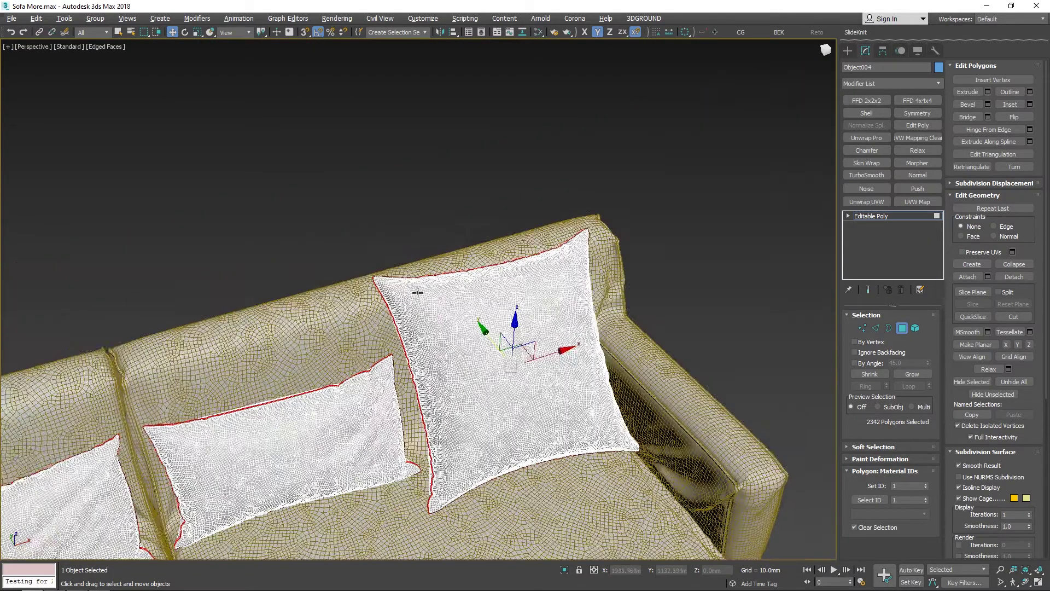
- Extrude the border edges of the cushions' seam strips with a height of -1.0 mm and a width of 0.5 mm
scroll(407, 289, "up", 6)
key("2")
scroll(372, 295, "down", 7)
middle_click_drag(382, 333, 483, 315, "alt")
scroll(483, 314, "up", 10)
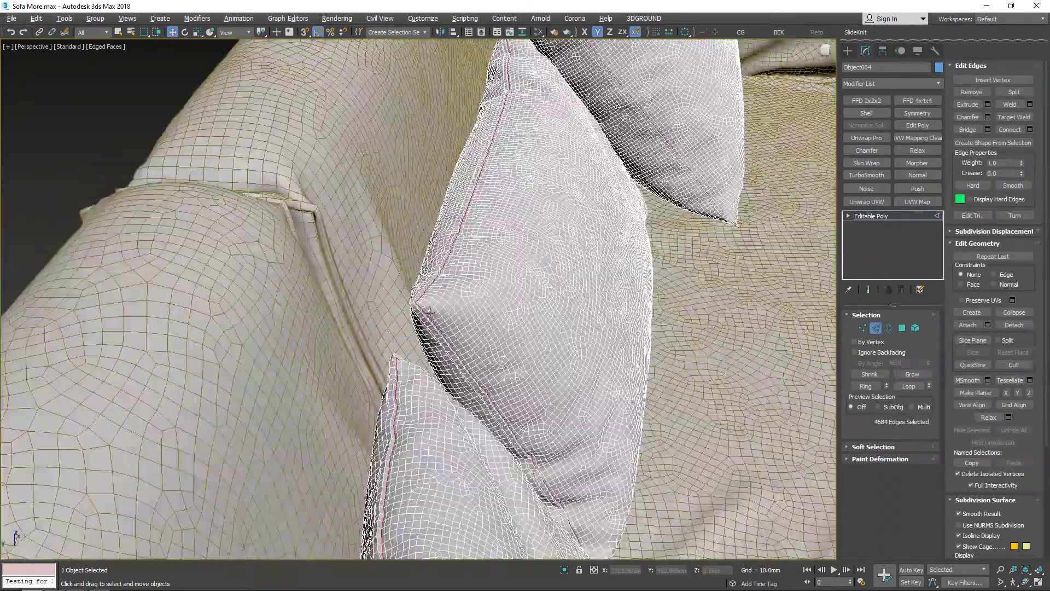
left_click(987, 104)
left_click_drag(444, 306, 444, 305)
type("-")
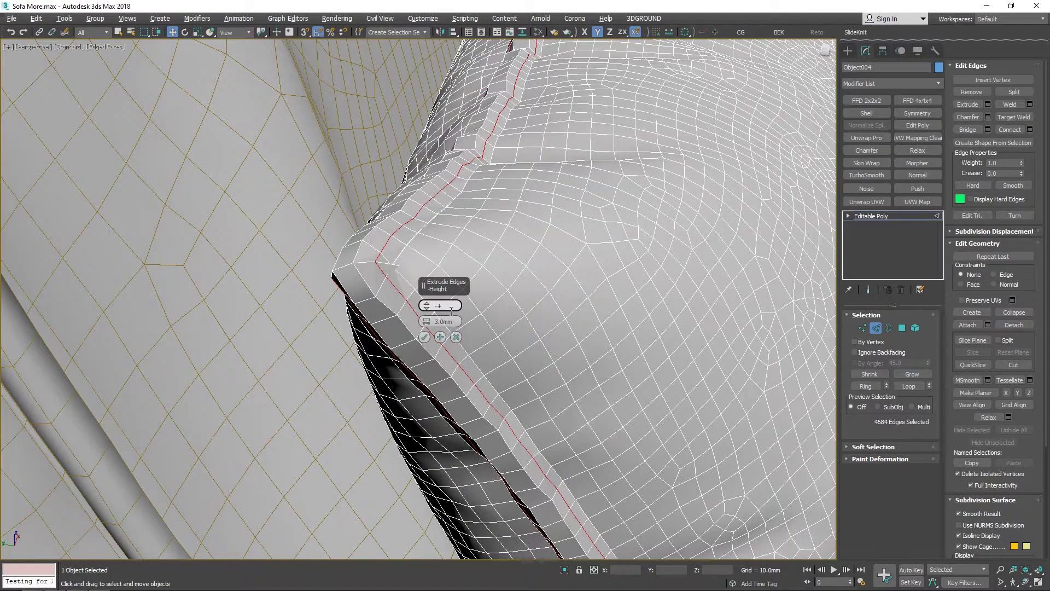
type("1.0mm")
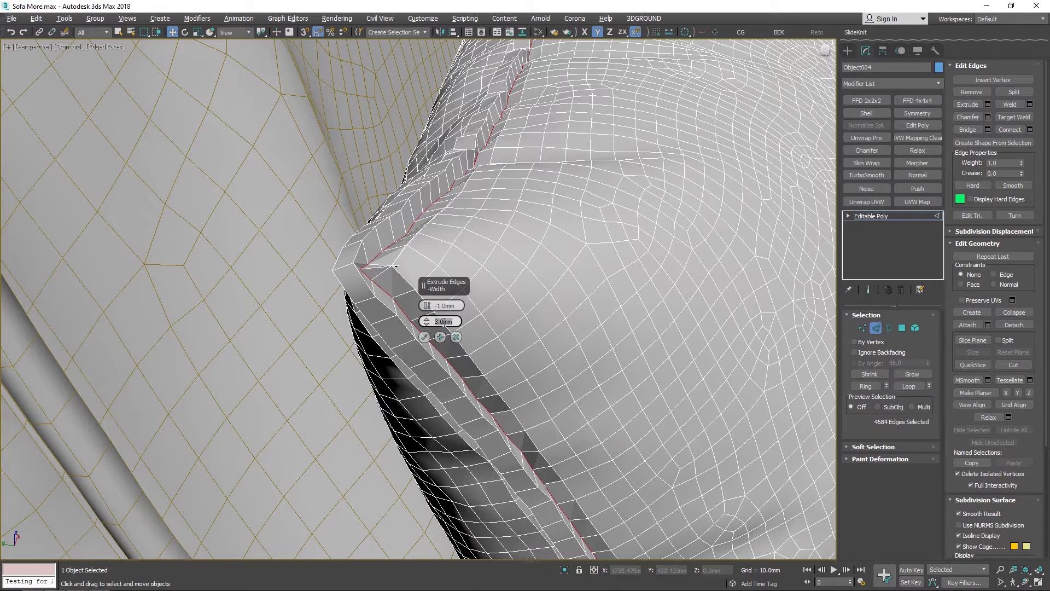
type("0.5")
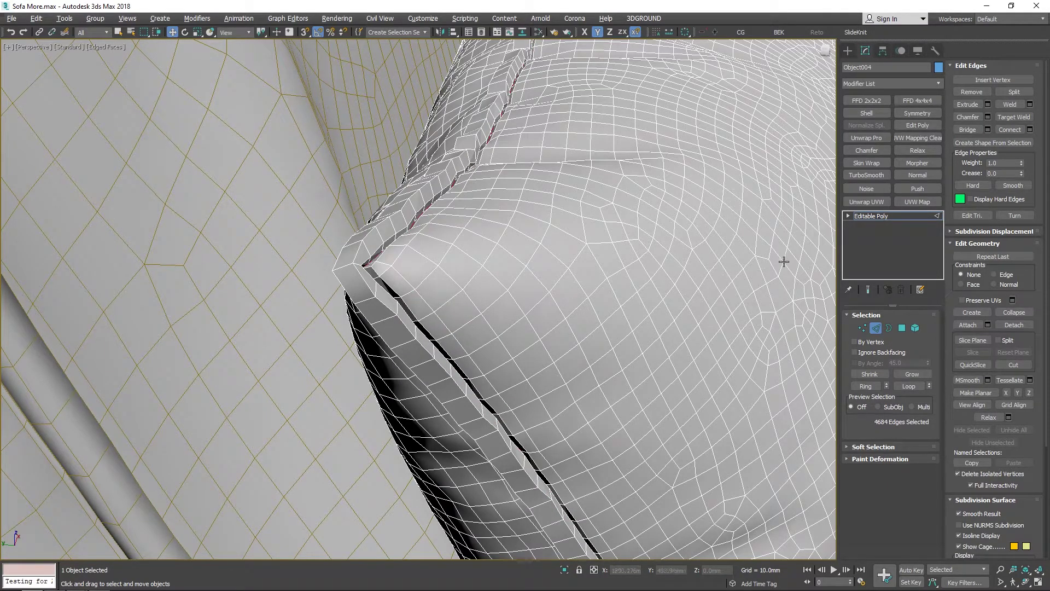
- Put all cushion polygons into smoothing group 1 and turn off the edged-faces display
type("4")
key("ctrl+a")
scroll(995, 465, "down", 5)
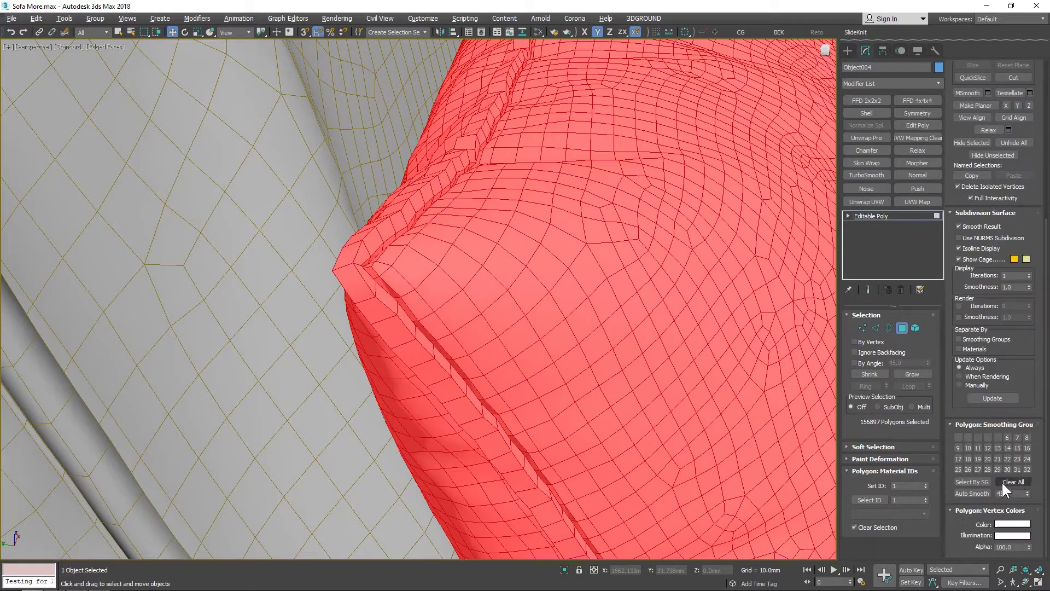
left_click(957, 437)
key("4")
key("F4")
- Create a Standard material and connect a Checker map to its Diffuse Color
scroll(569, 366, "down", 5)
scroll(501, 307, "down", 3)
middle_click_drag(569, 366, 508, 317, "alt")
double_click(47, 110)
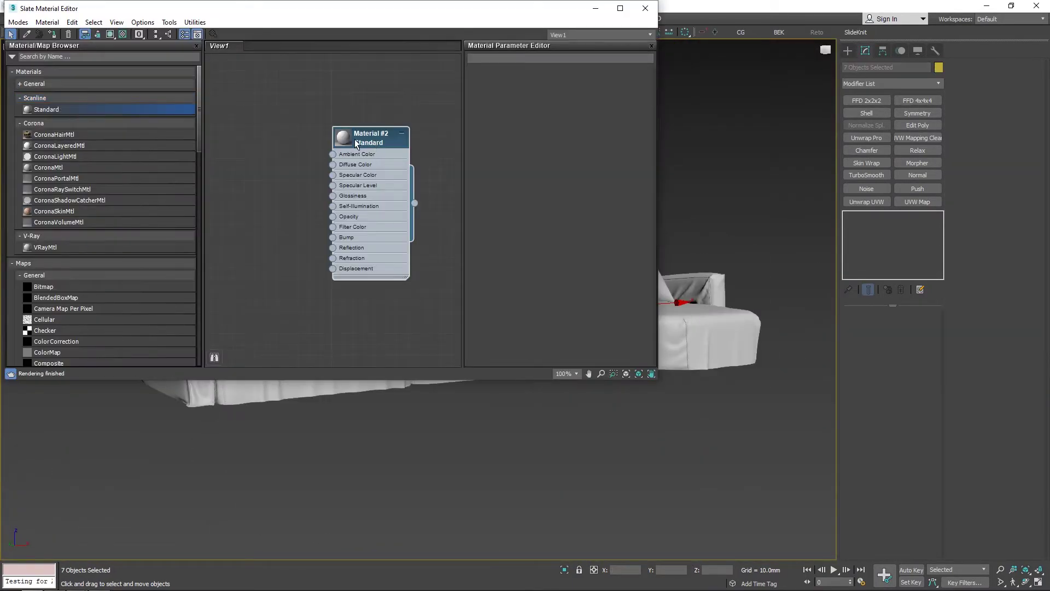
double_click(339, 136)
left_click_drag(358, 137, 438, 138)
middle_click_drag(438, 139, 363, 140)
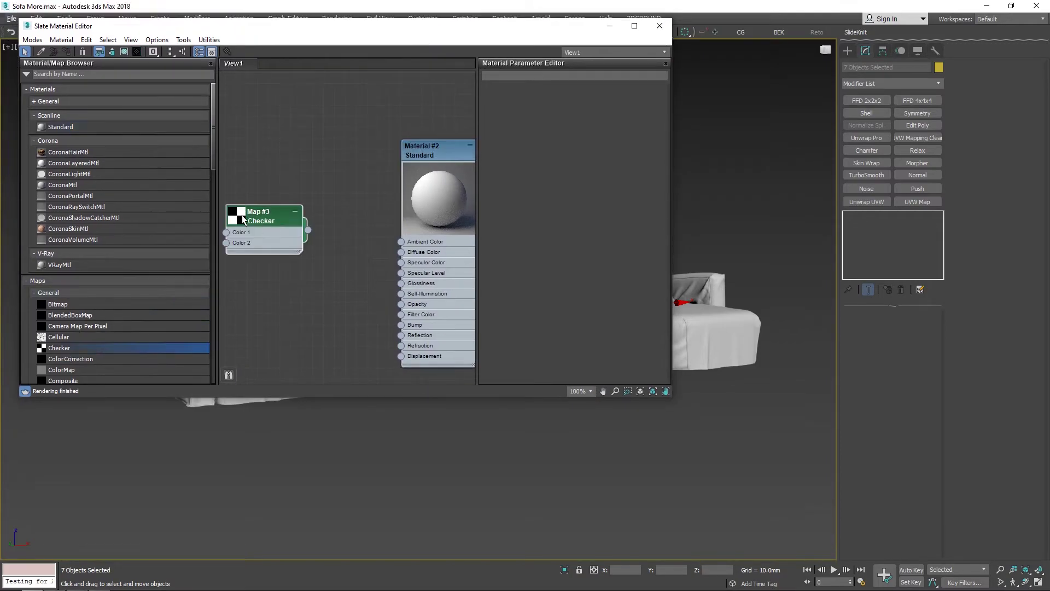
double_click(241, 219)
left_click_drag(319, 223, 393, 248)
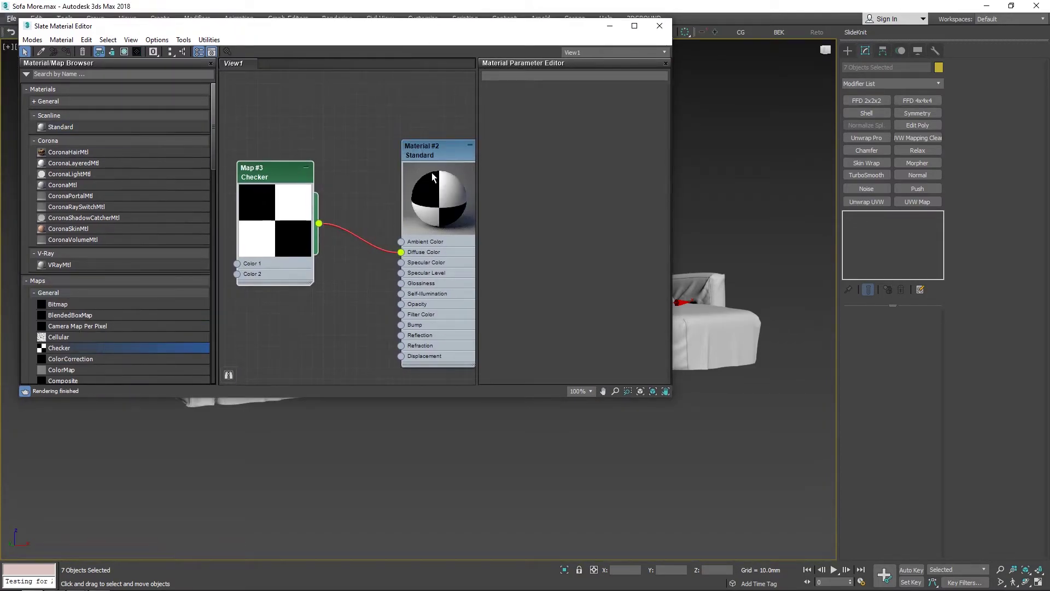
- Assign the checker material to the selected sofa and cushion objects and show its map in the viewport
right_click(433, 154)
left_click(478, 174)
right_click(280, 167)
left_click(345, 256)
- Set the Checker map's tiling to 10 in both U and V and close the material editor
double_click(290, 180)
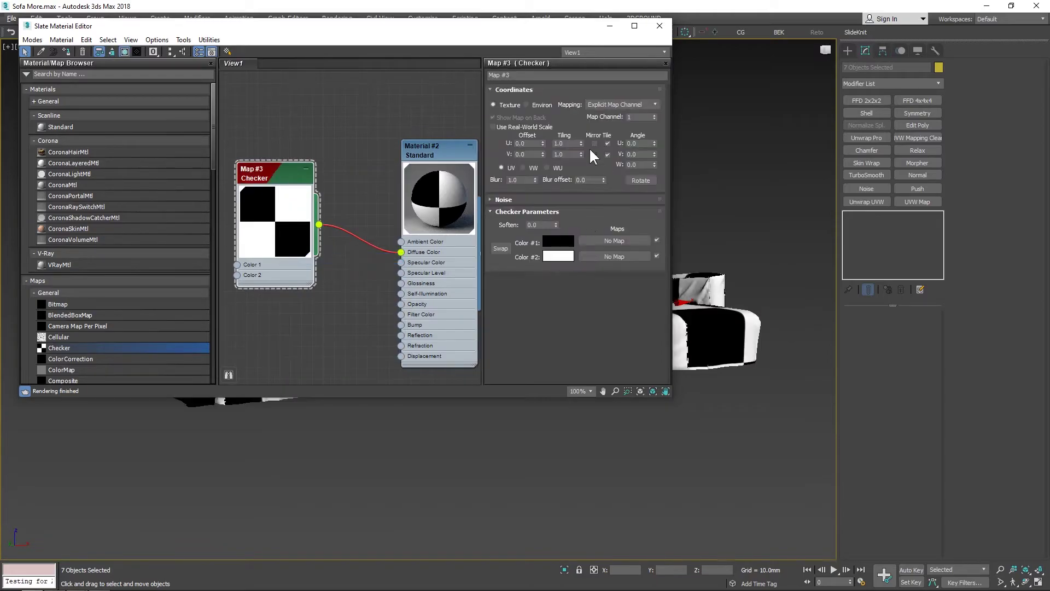
type("10")
key("Tab")
type("10")
key("Return")
left_click(660, 27)
left_click(646, 131)
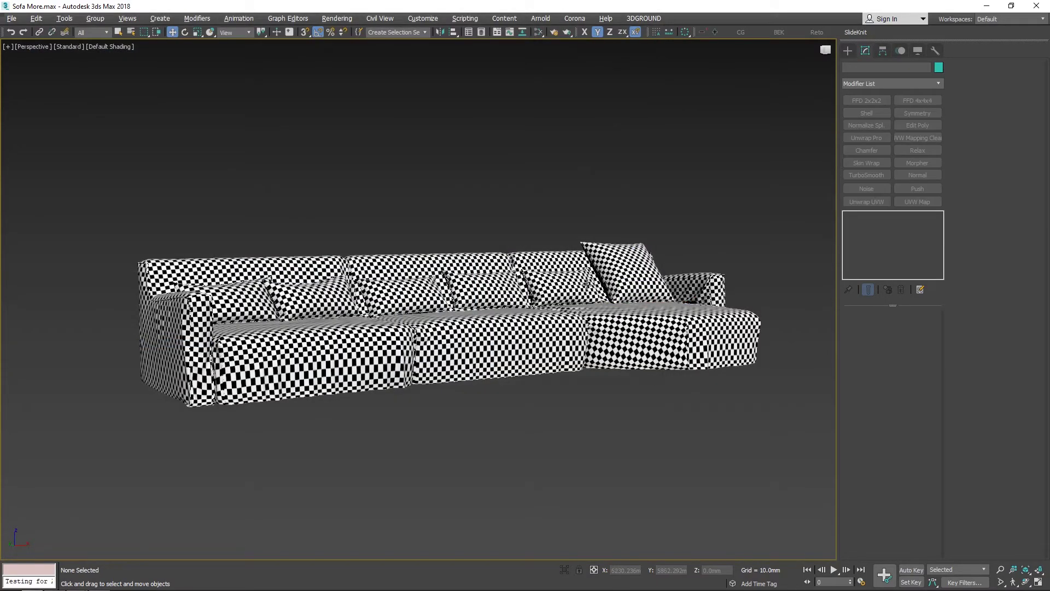
- Examine the checker pattern on the sofa covers, seams and cushions for texture stretching
left_click(566, 311)
scroll(566, 310, "up", 3)
scroll(494, 273, "up", 3)
middle_click_drag(328, 372, 424, 279)
middle_click_drag(203, 323, 250, 288, "alt")
scroll(251, 288, "up", 4)
scroll(306, 268, "down", 3)
scroll(209, 285, "up", 3)
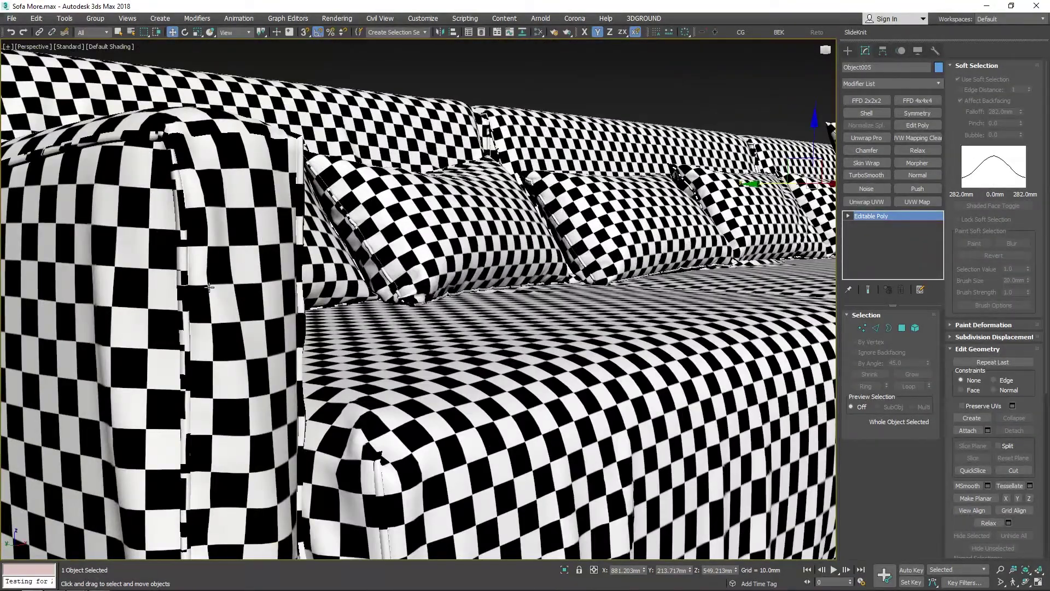
scroll(208, 286, "down", 3)
- Delete the checker test nodes from the material editor and close it
key("m")
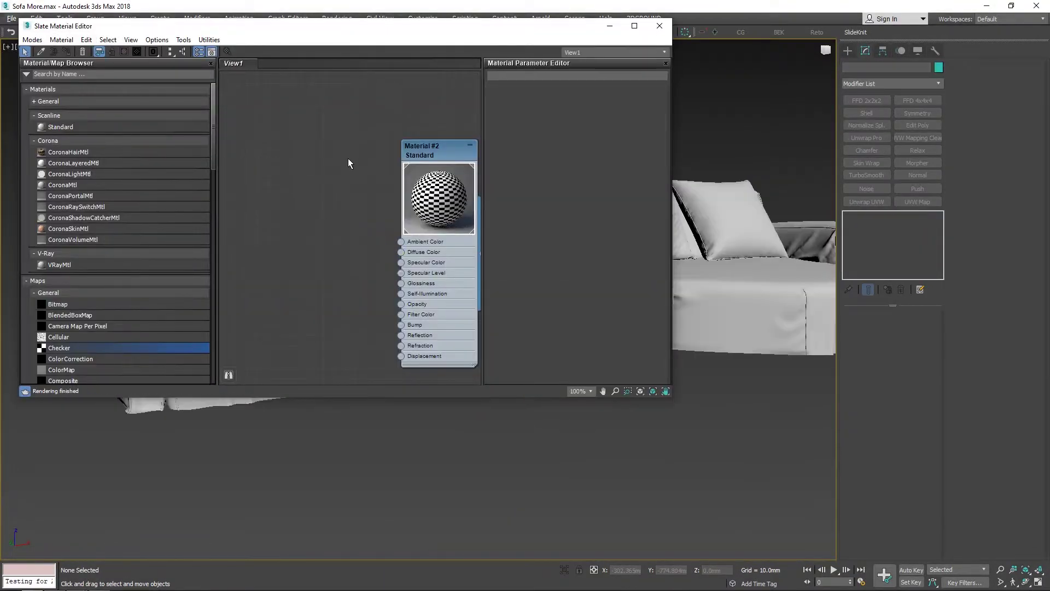
key("Delete")
left_click(659, 26)
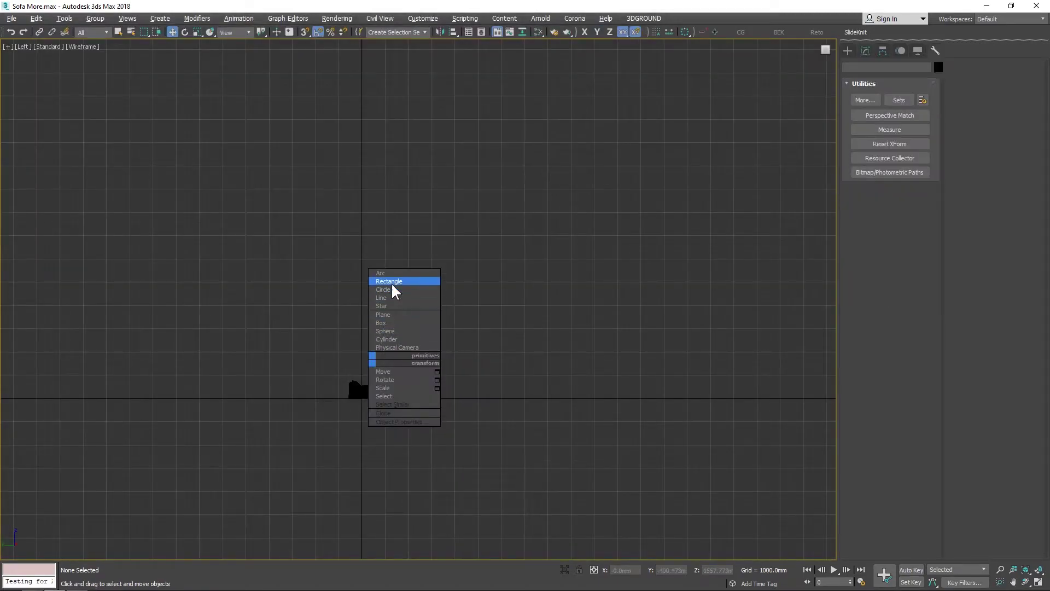
- Draw a 4000 by 13000 mm rectangle on the ground line in the left view and convert it to an editable spline
left_click(390, 281)
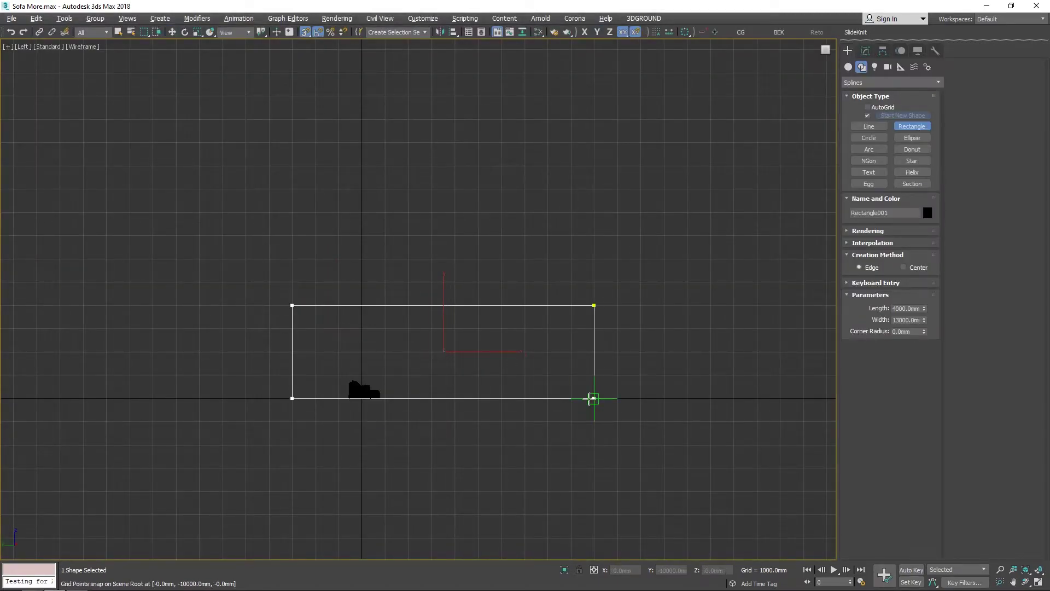
key("s")
right_click(527, 378)
right_click(510, 326)
mouse_move(607, 454)
left_click(654, 451)
- Delete the rectangle's upper segment and the vertical segment in front of the sofa, keeping an L-shaped profile
key("2")
left_click_drag(652, 275, 553, 368)
key("Delete")
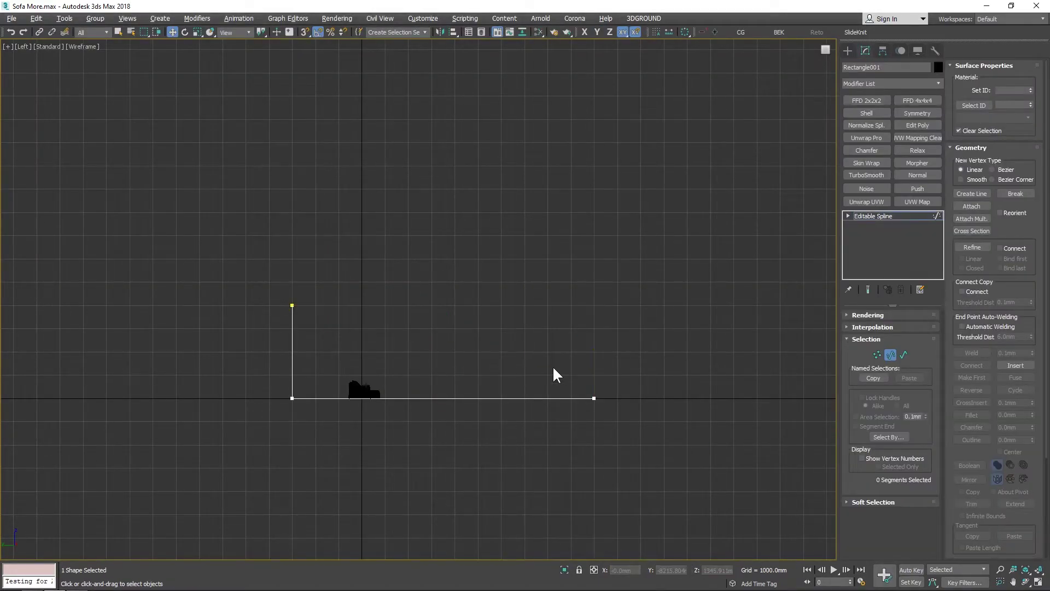
- Fillet the corner between the profile's wall and floor segments with a 2000 mm radius
key("1")
key("shift+Tab")
key("shift+Tab")
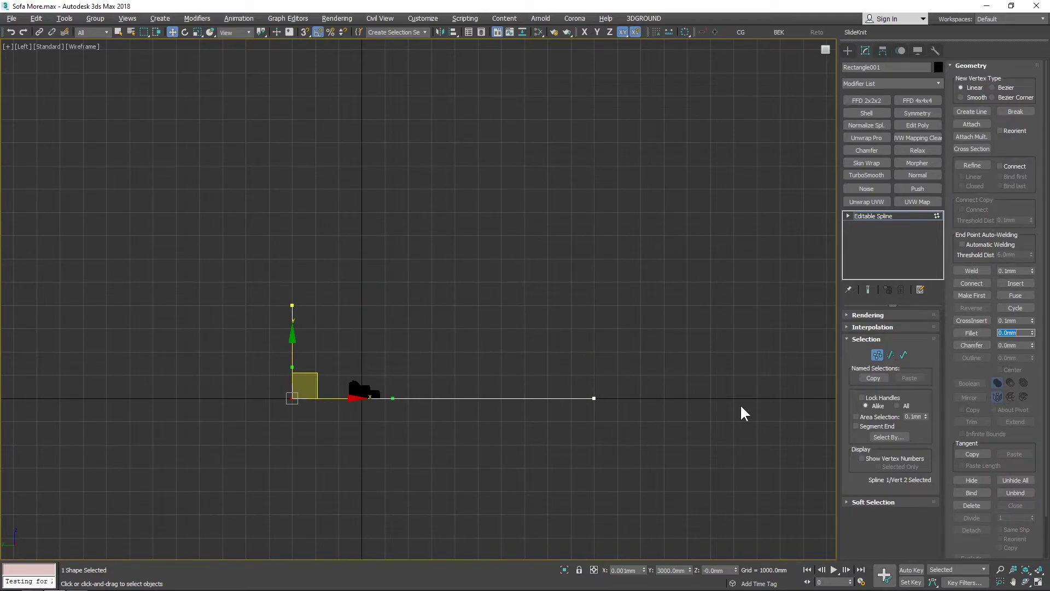
type("2000")
key("Return")
middle_click_drag(467, 331, 468, 312)
key("1")
left_click(878, 327)
left_click(887, 328)
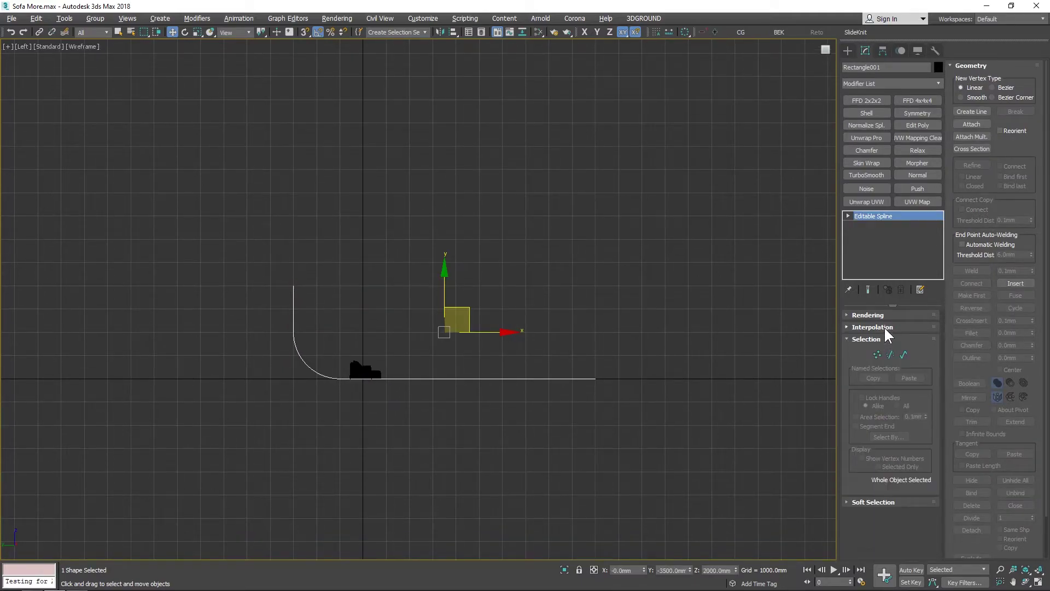
- Outline the backdrop spline by -100 mm to give the profile thickness
key("3")
left_click(535, 377)
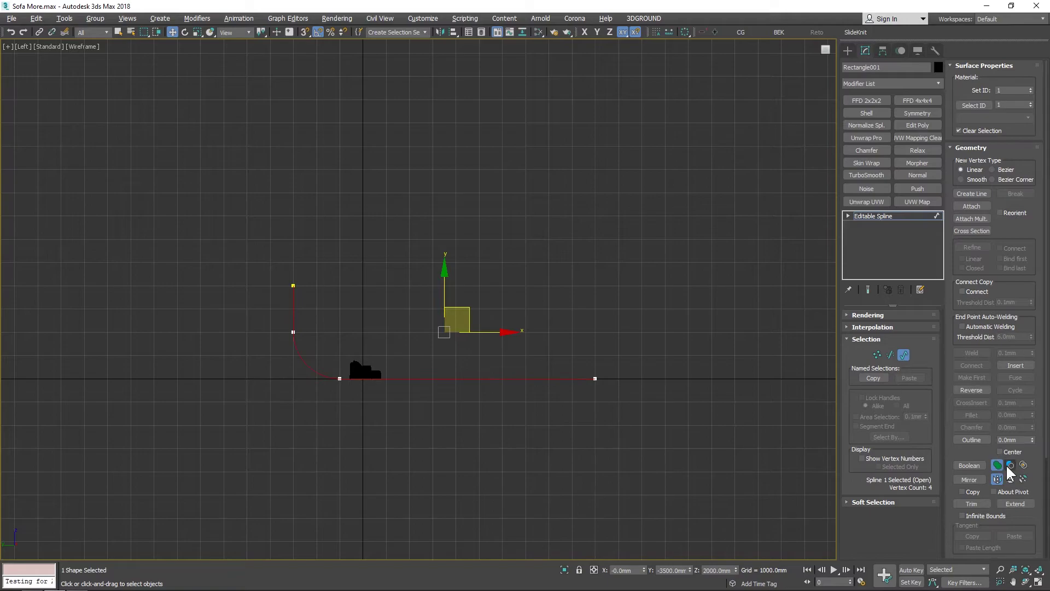
type("-100")
key("Return")
key("3")
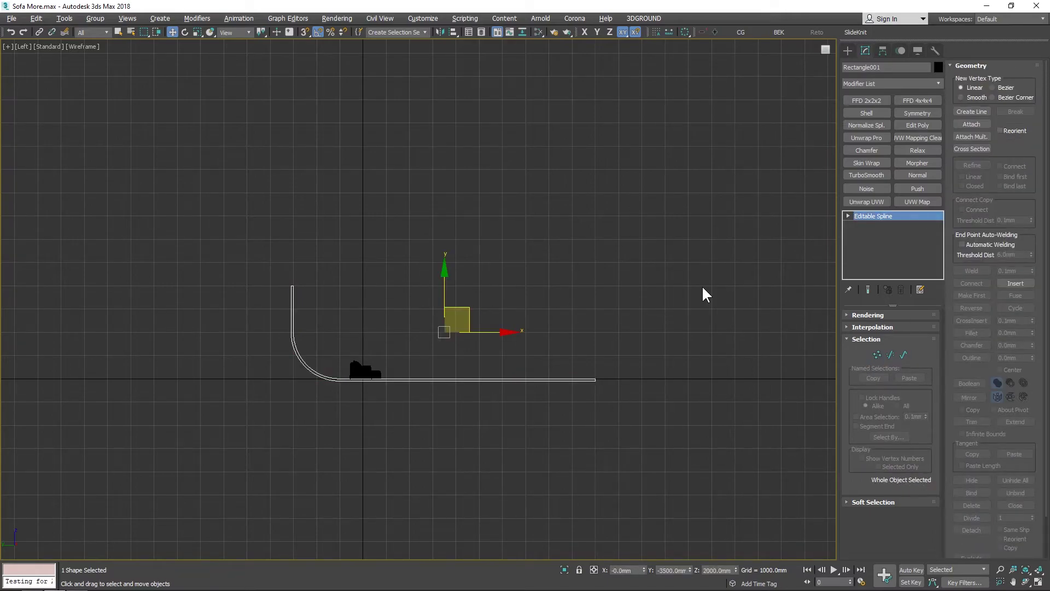
- Apply a Shell with a 2000 mm outer amount to the profile and convert it to an editable poly with a centered pivot
left_click(868, 112)
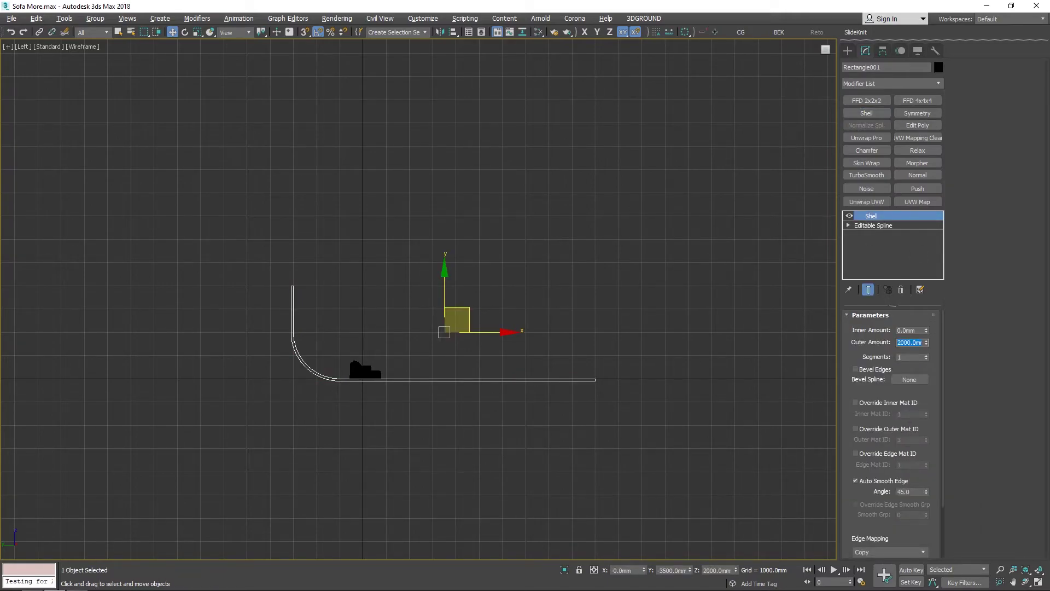
right_click(394, 340)
left_click(399, 344)
left_click(744, 34)
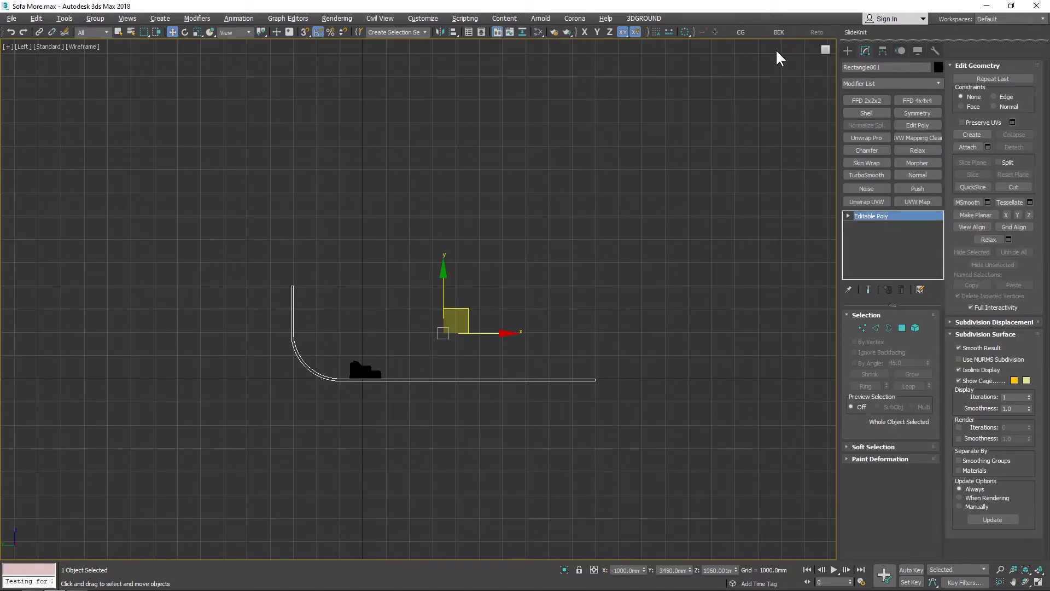
- Scale the backdrop along X in the top view so it extends far beyond both ends of the sofa
key("t")
scroll(277, 216, "down", 3)
key("r")
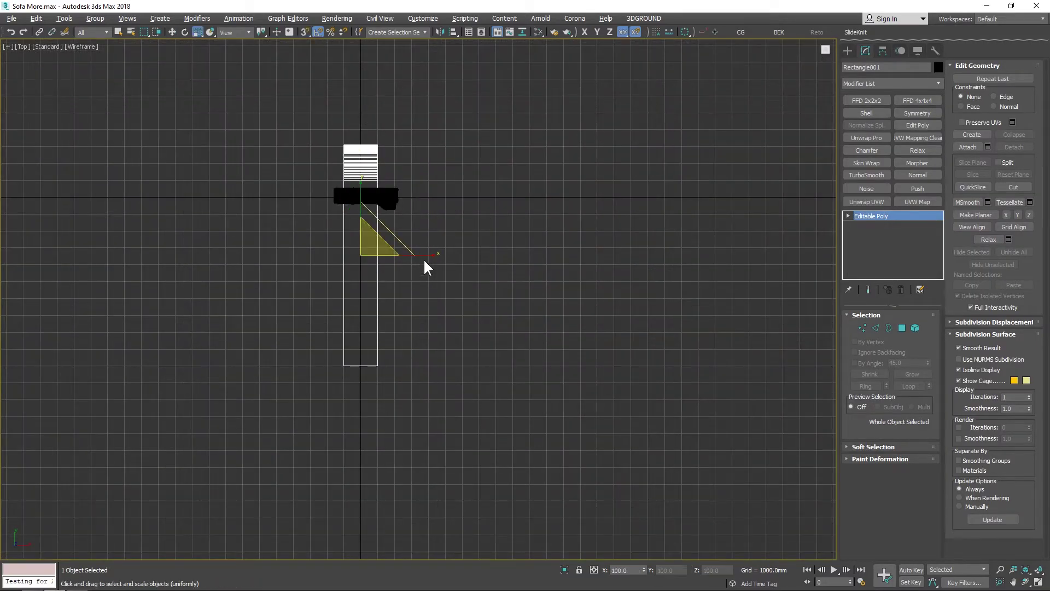
left_click_drag(426, 256, 518, 354)
key("w")
scroll(366, 224, "up", 3)
middle_click_drag(368, 224, 367, 314)
left_click(403, 266)
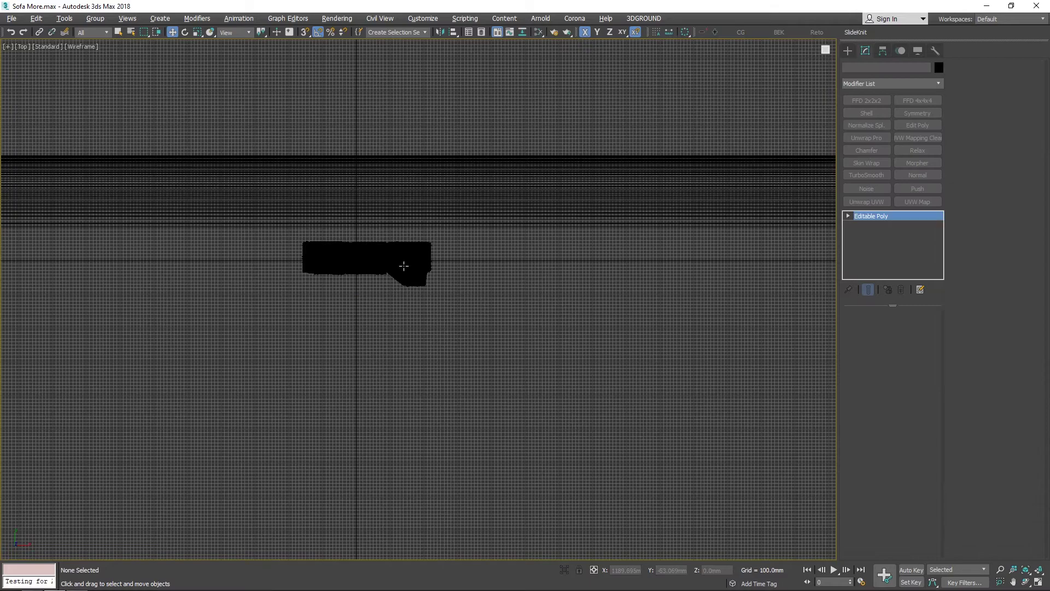
- Place a physical camera centered in front of the sofa, with its target behind the backdrop about 28000 mm away
scroll(404, 429, "down", 5)
right_click(377, 211, "ctrl")
middle_click_drag(404, 430, 368, 262)
left_click(389, 199)
scroll(379, 219, "down", 2)
key("s")
left_click_drag(352, 403, 352, 109)
key("s")
key("w")
- Set the physical camera's focal length to 150 mm
left_click(865, 50)
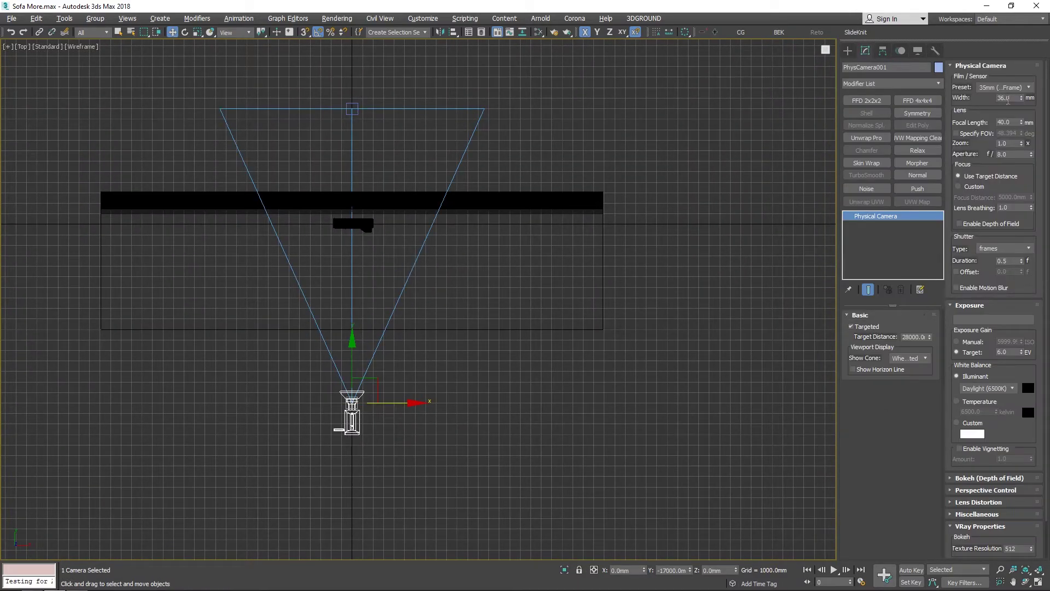
double_click(1006, 123)
type("150")
key("Return")
left_click(471, 98)
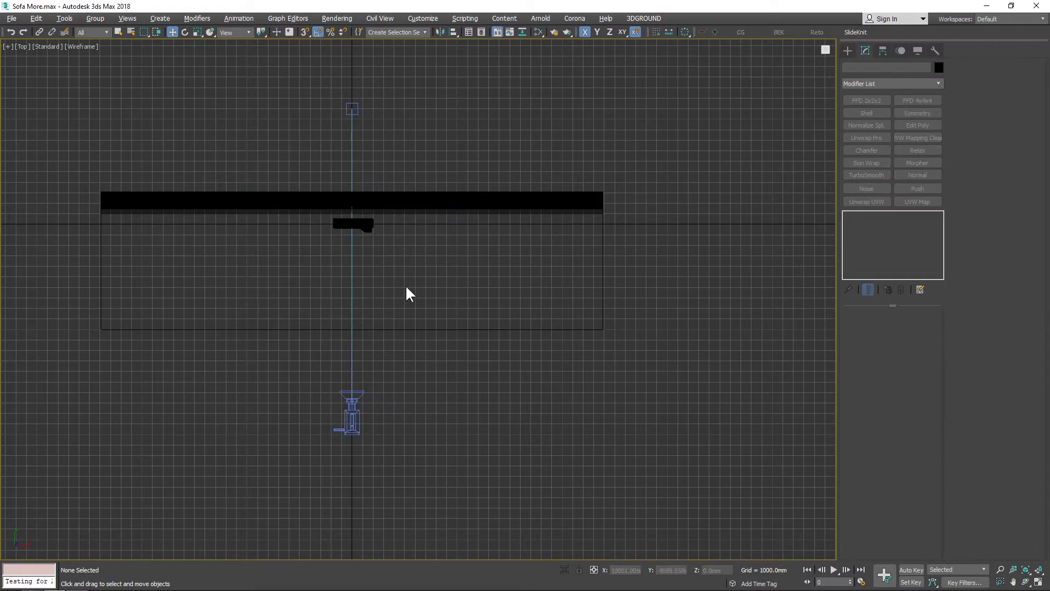
- Look through the physical camera and shift its framing vertically so the whole sofa fits in view
key("p")
key("c")
middle_click_drag(379, 126, 363, 284)
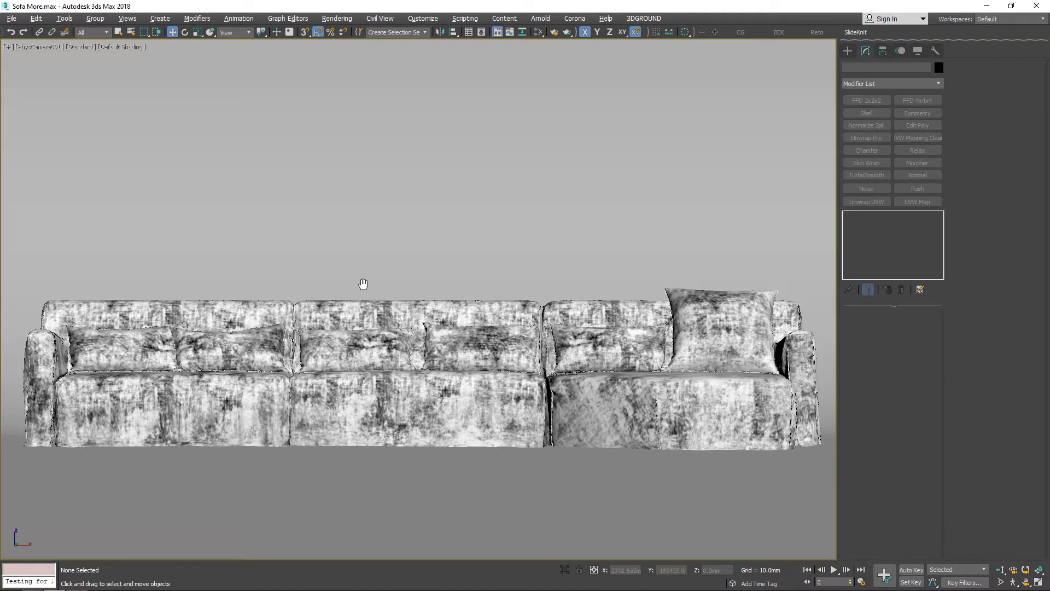